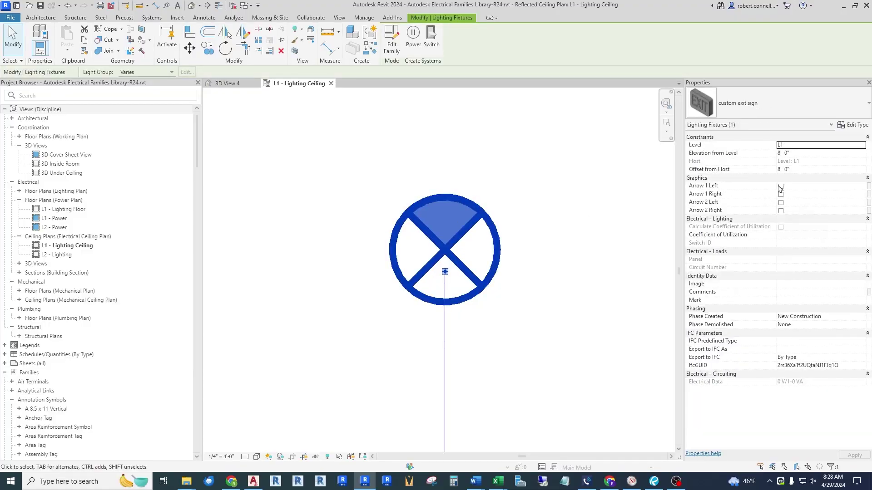
# Step: Enable the Arrow 1 Left and Arrow 1 Right options for the selected custom exit sign
pyautogui.click(780, 187)
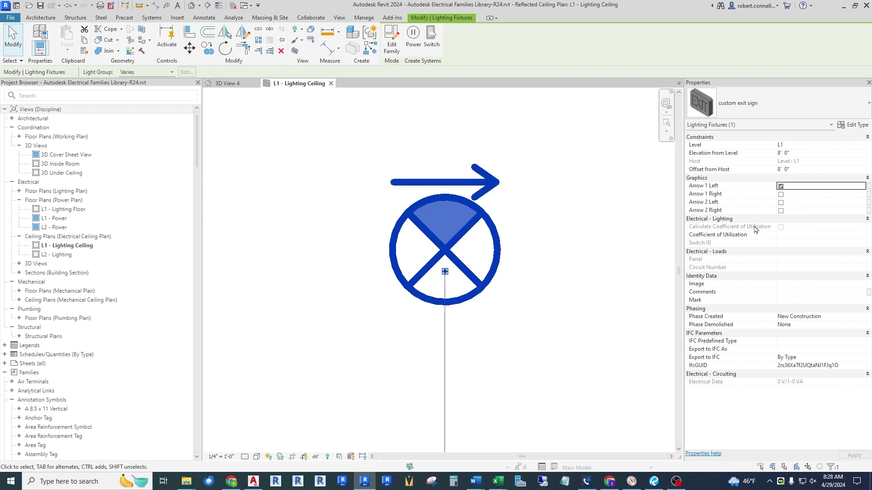
pyautogui.click(780, 195)
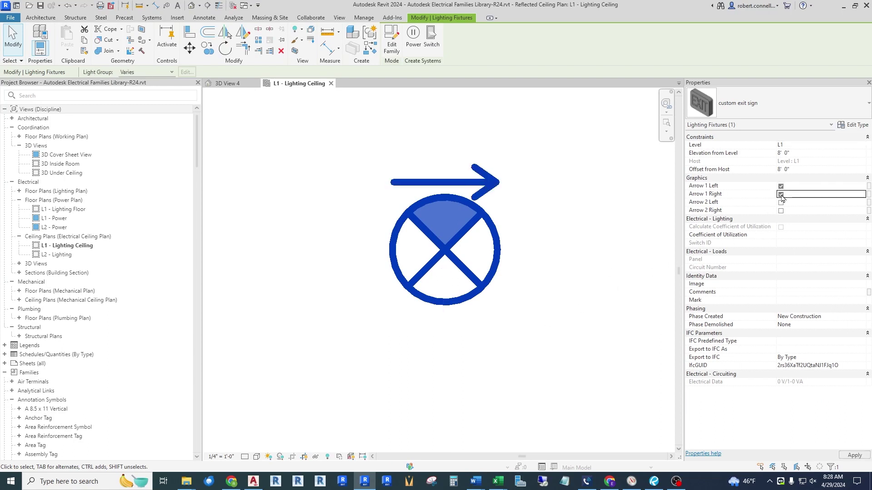
pyautogui.click(514, 274)
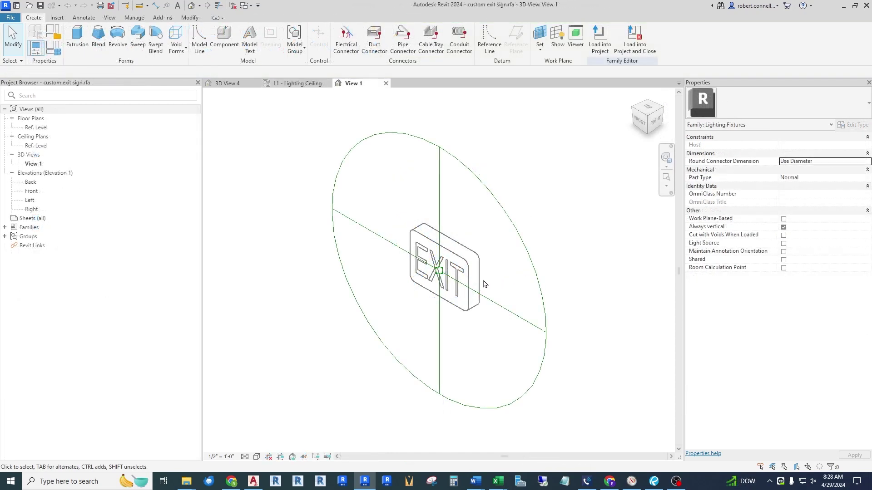
pyautogui.scroll(4, 454, 285)
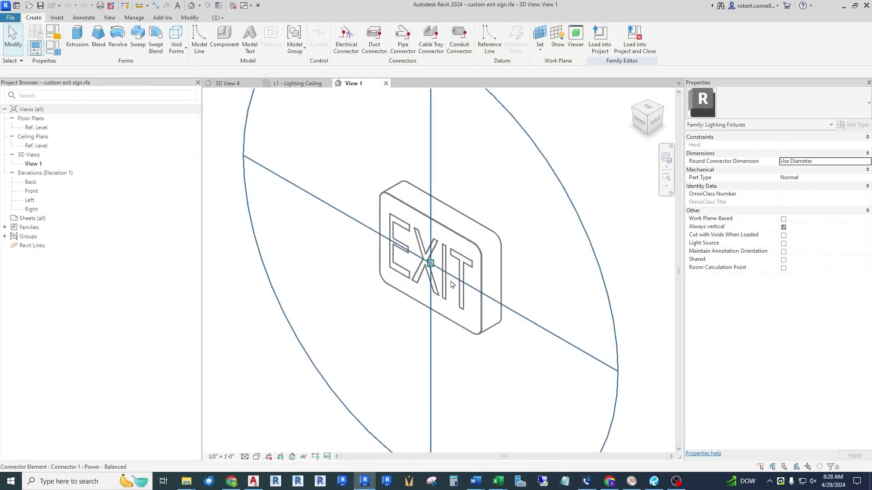
pyautogui.scroll(-5, 401, 296)
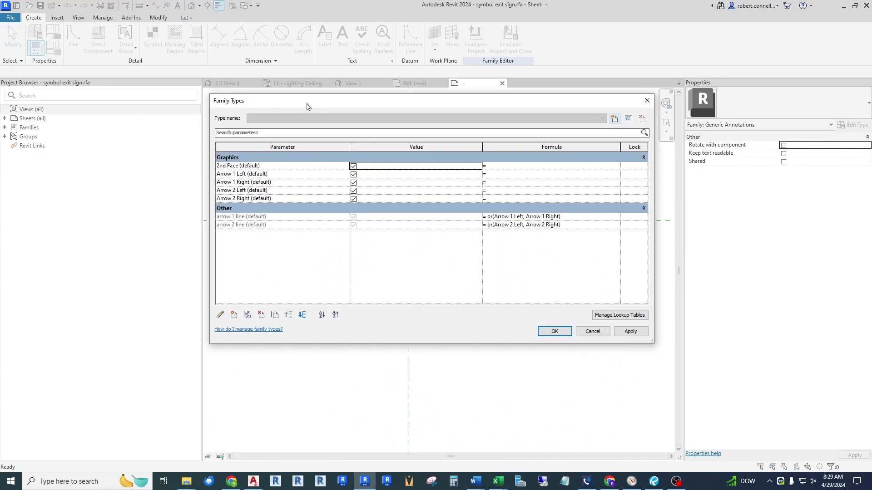
pyautogui.moveTo(306, 105); pyautogui.dragTo(313, 117)
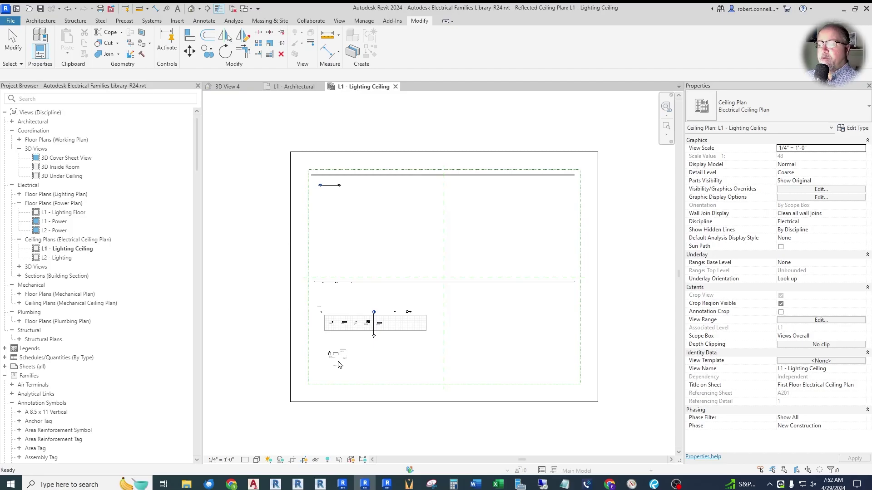
# Step: Turn off the 2nd Face option in the type properties of the custom exit sign above the square recessed downlight
pyautogui.scroll(5, 350, 348)
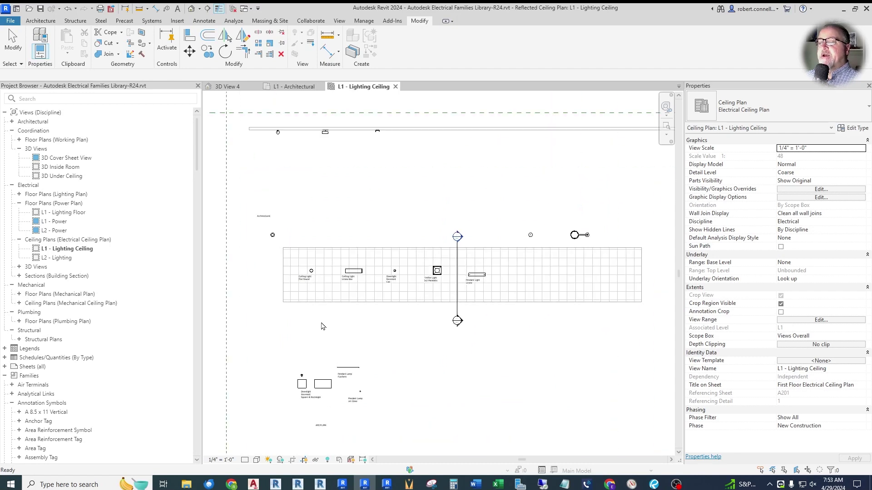
pyautogui.scroll(2, 312, 275)
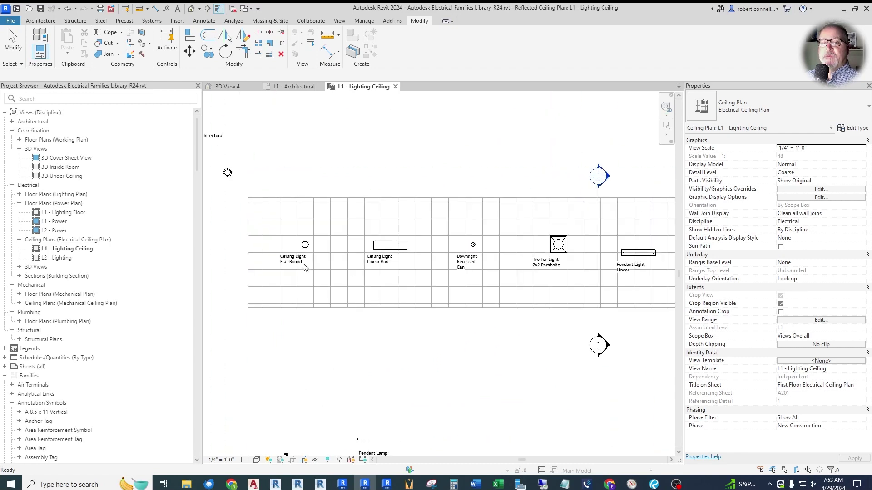
pyautogui.scroll(-3, 405, 245)
pyautogui.scroll(5, 330, 377)
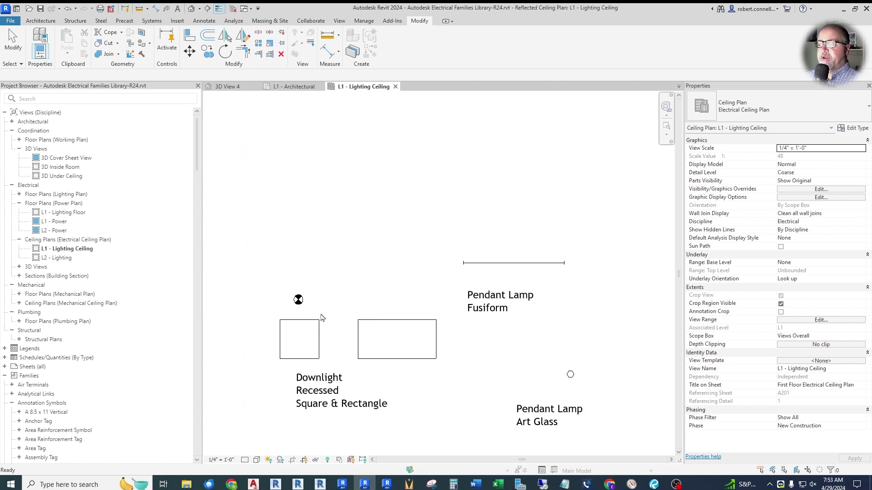
pyautogui.scroll(2, 265, 317)
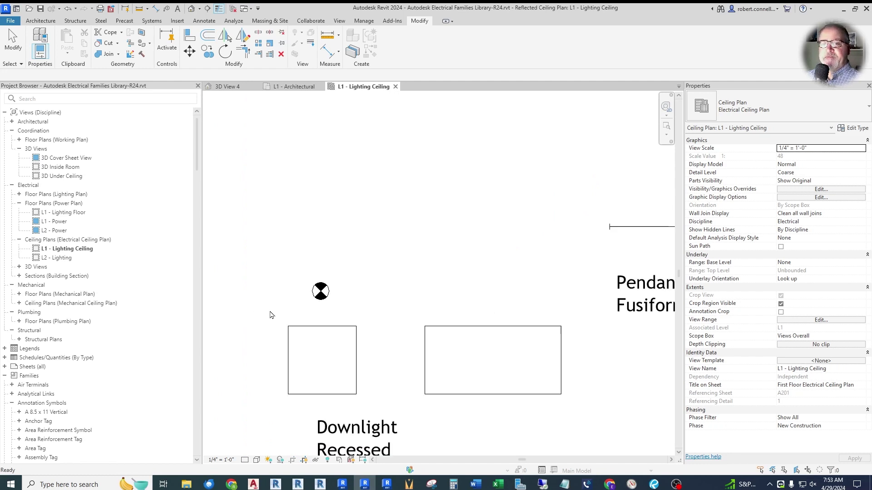
pyautogui.scroll(2, 304, 296)
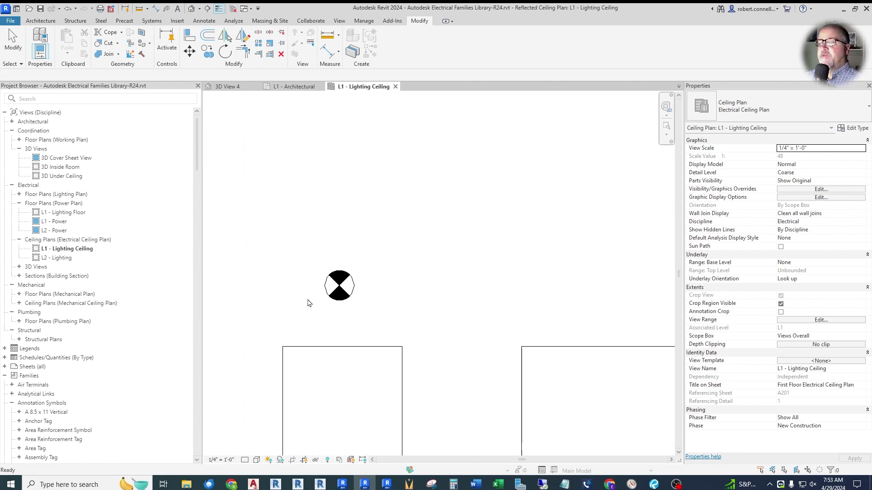
pyautogui.scroll(2, 330, 323)
pyautogui.click(348, 279)
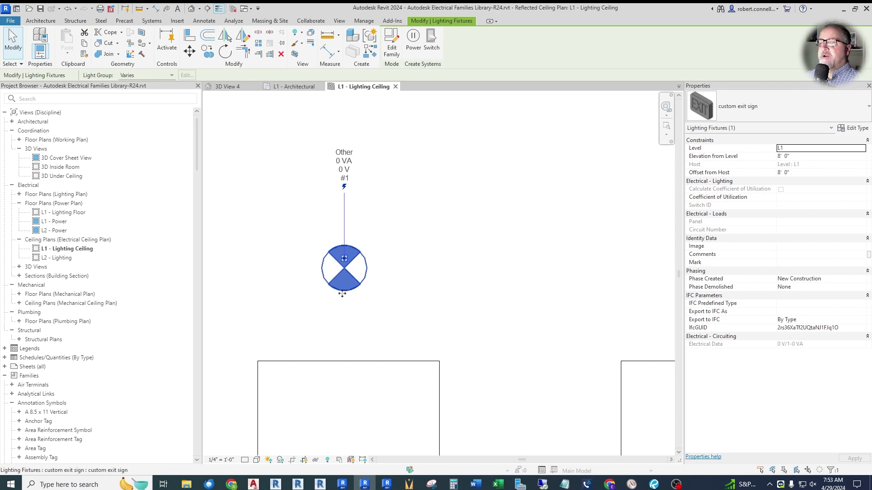
pyautogui.scroll(3, 306, 297)
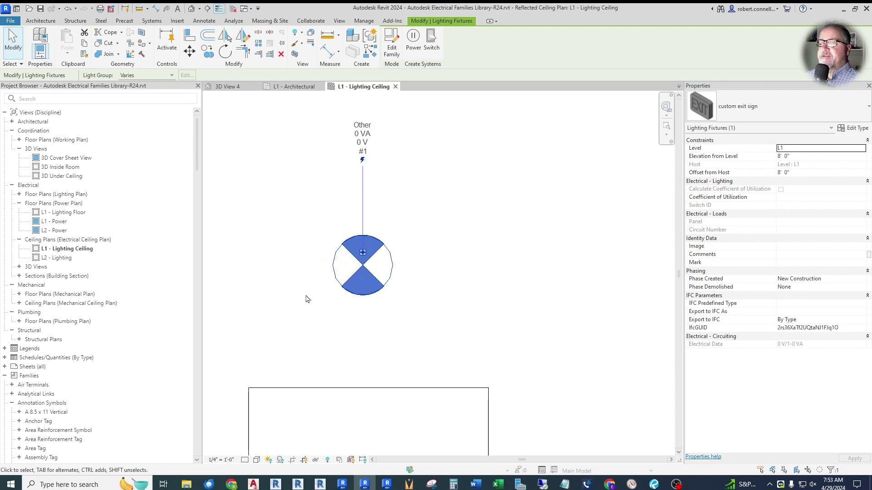
pyautogui.click(856, 129)
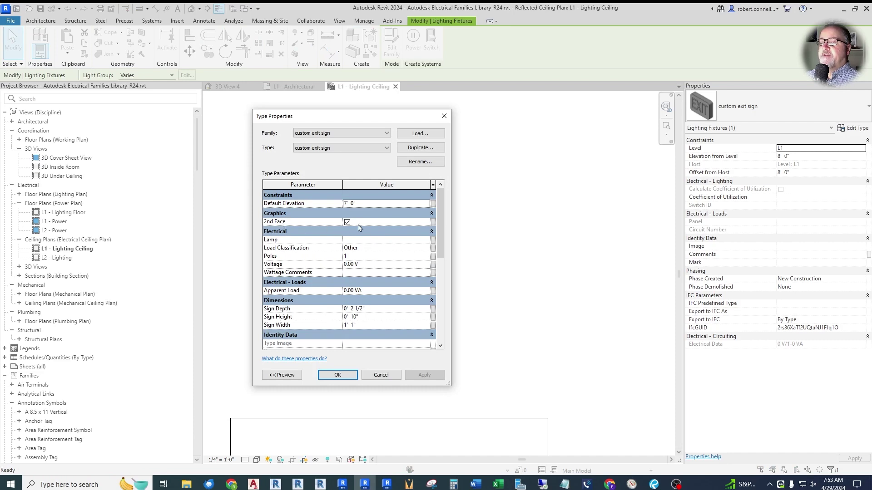
pyautogui.click(348, 223)
pyautogui.click(337, 375)
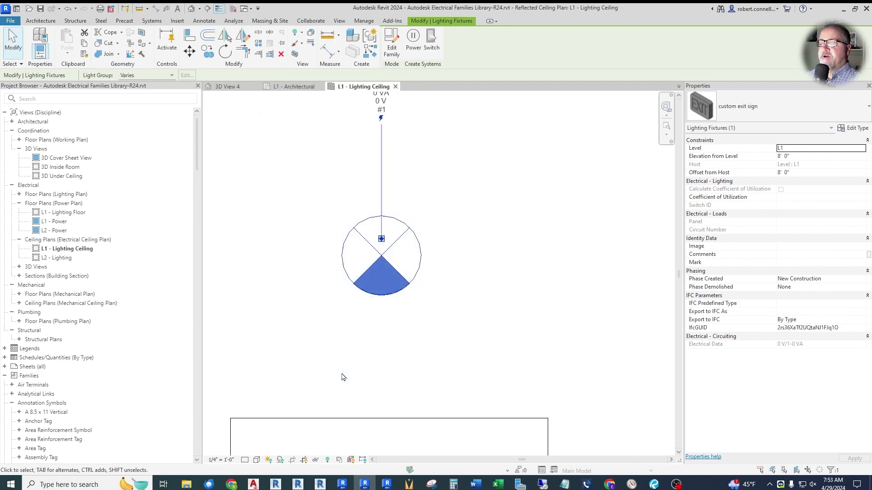
pyautogui.click(475, 237)
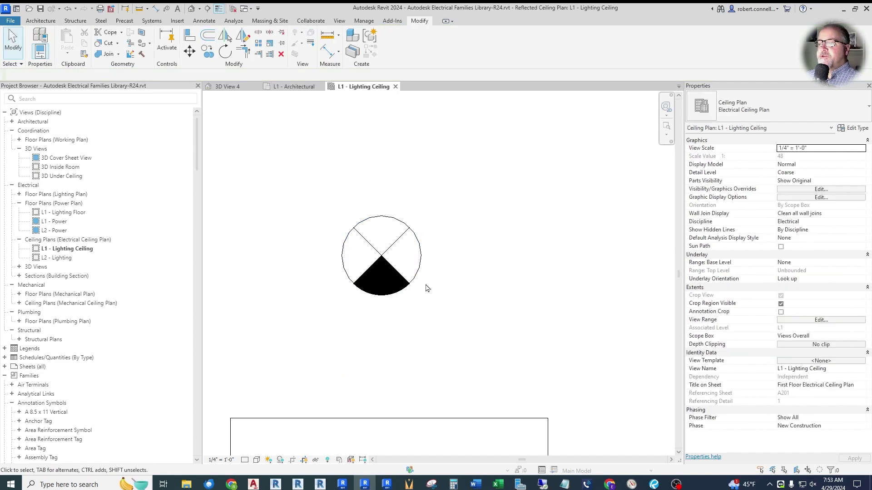
# Step: Rotate the exit sign in place through four successive quarter turns
pyautogui.click(378, 279)
pyautogui.press('space')
pyautogui.press('space')
pyautogui.press('space')
pyautogui.press('space')
pyautogui.click(359, 200)
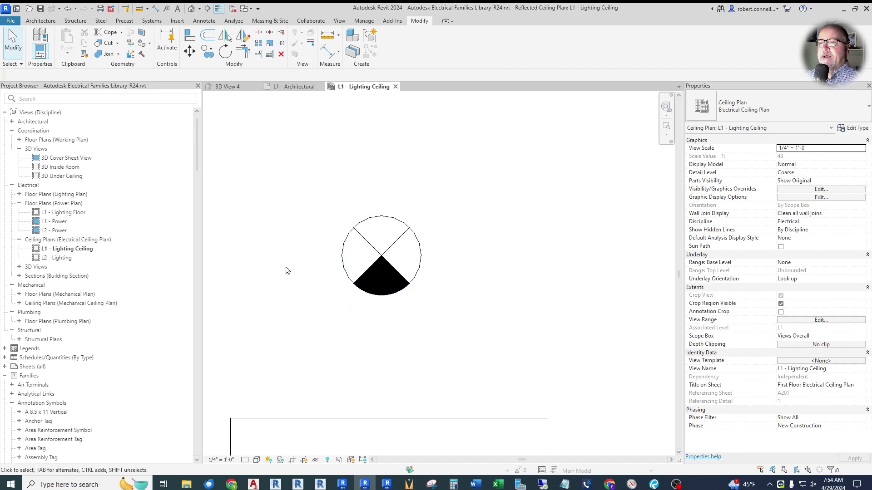
# Step: Place one ER_Symbol_Exit Sign Arrow annotation directly below the exit sign, pointing right
pyautogui.moveTo(195, 157); pyautogui.dragTo(196, 267)
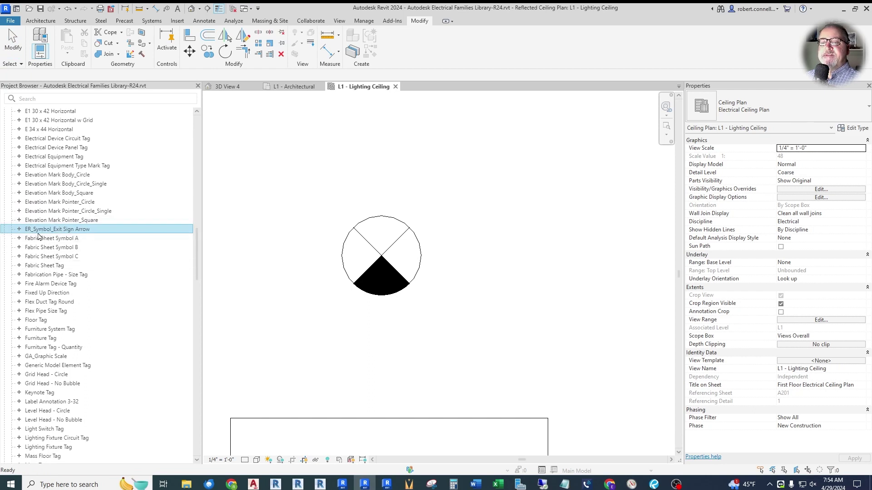
pyautogui.click(19, 230)
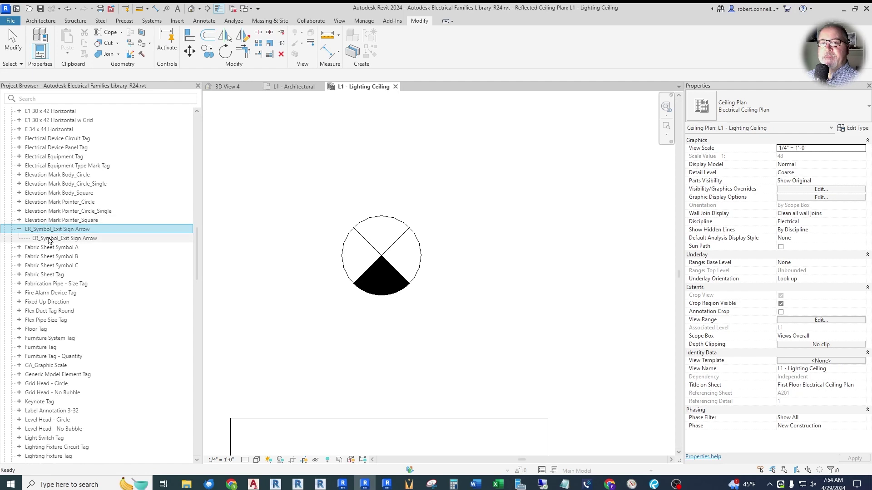
pyautogui.moveTo(50, 239); pyautogui.dragTo(335, 307)
pyautogui.scroll(3, 381, 308)
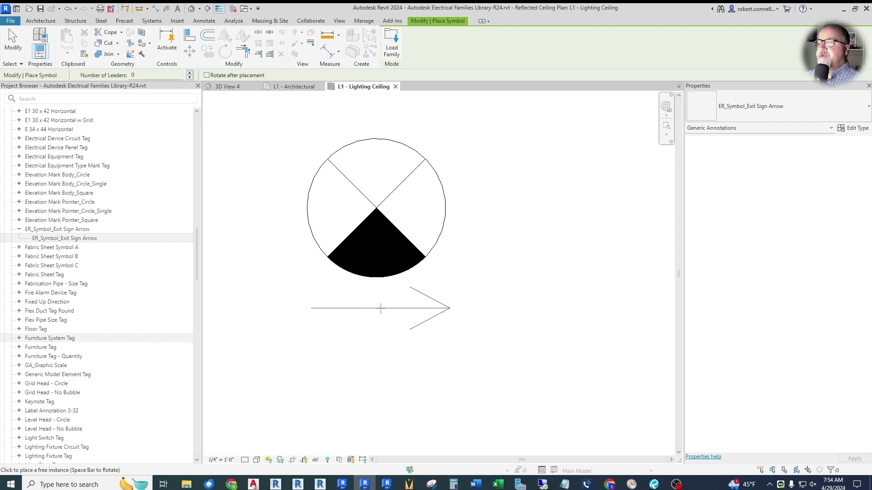
pyautogui.click(380, 311)
pyautogui.press('Escape')
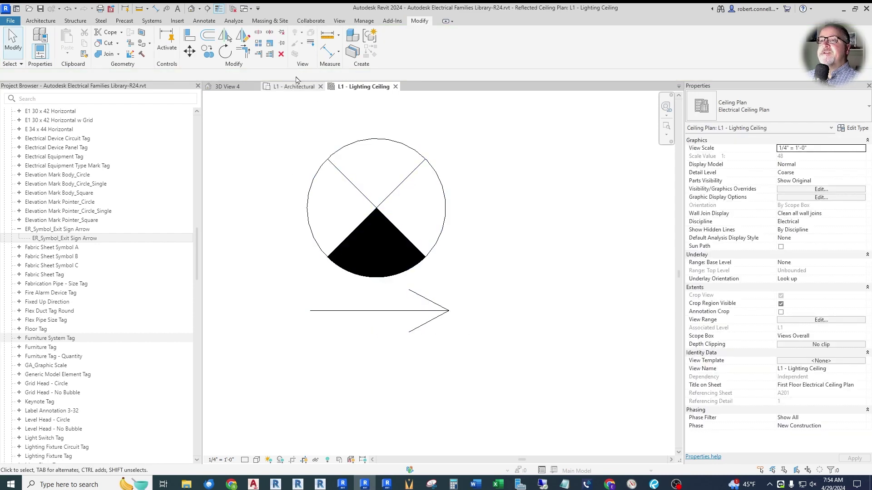
# Step: Turn off Thin Lines so the plan displays its true line weights
pyautogui.click(218, 8)
pyautogui.scroll(-2, 358, 314)
pyautogui.scroll(2, 357, 313)
pyautogui.scroll(-1, 388, 312)
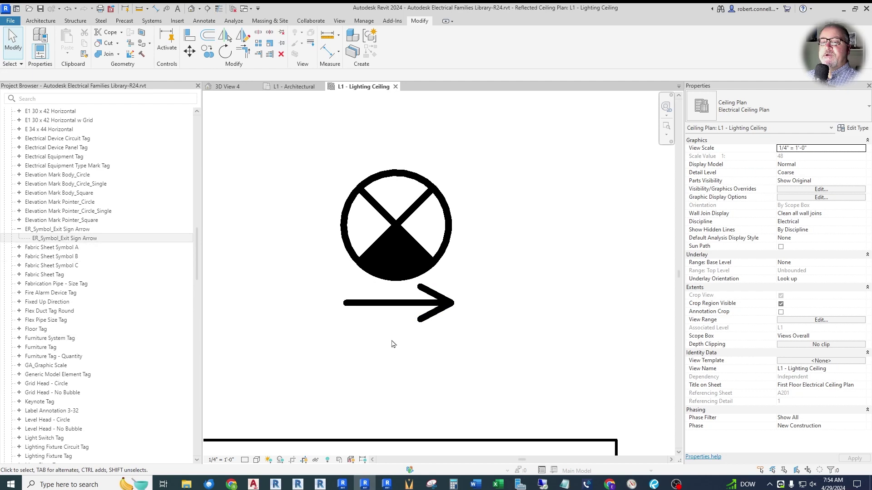
# Step: Create a similar exit sign arrow, rotate it to point left, and place it in line over the existing arrow
pyautogui.click(391, 305)
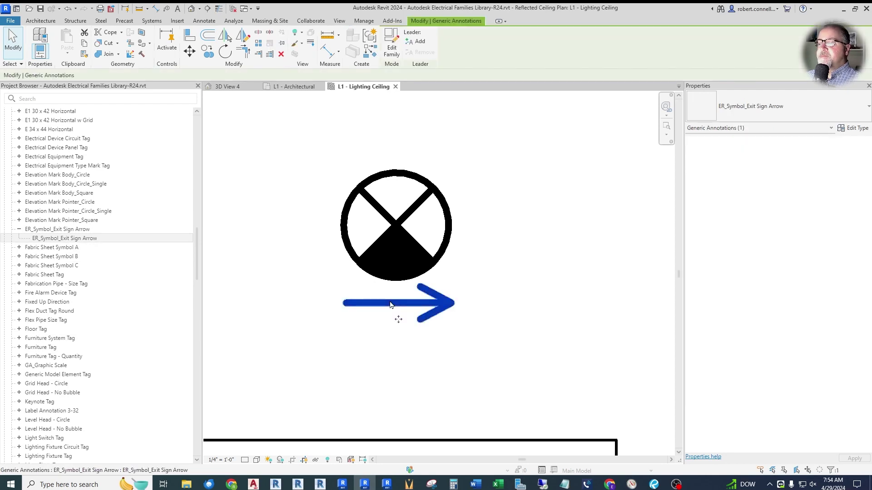
pyautogui.rightClick(391, 305)
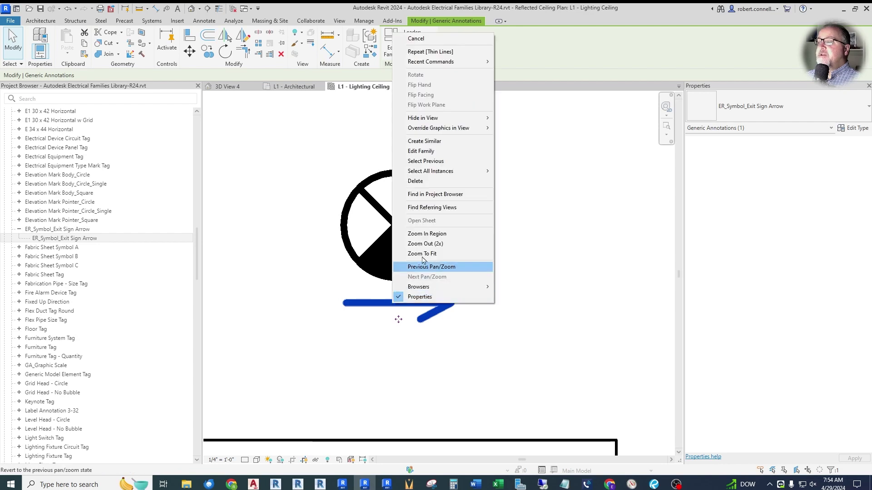
pyautogui.click(424, 141)
pyautogui.press('space')
pyautogui.press('space')
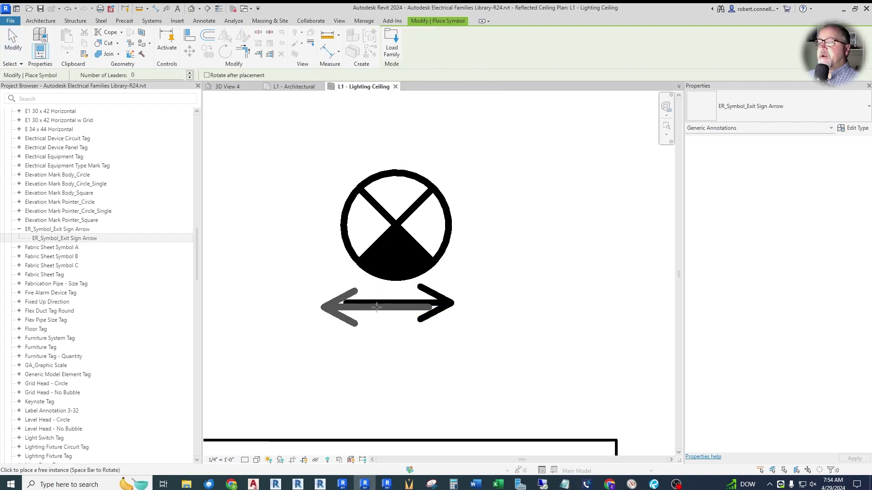
pyautogui.press('Escape')
pyautogui.press('Escape')
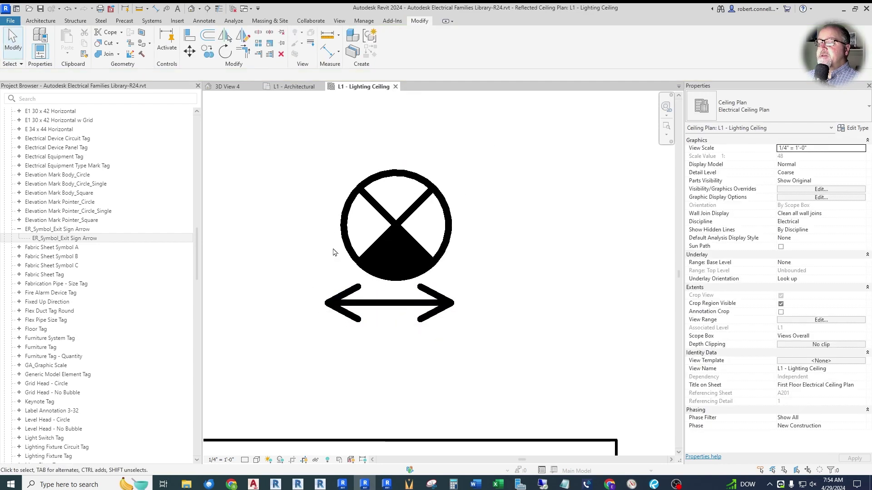
pyautogui.click(396, 229)
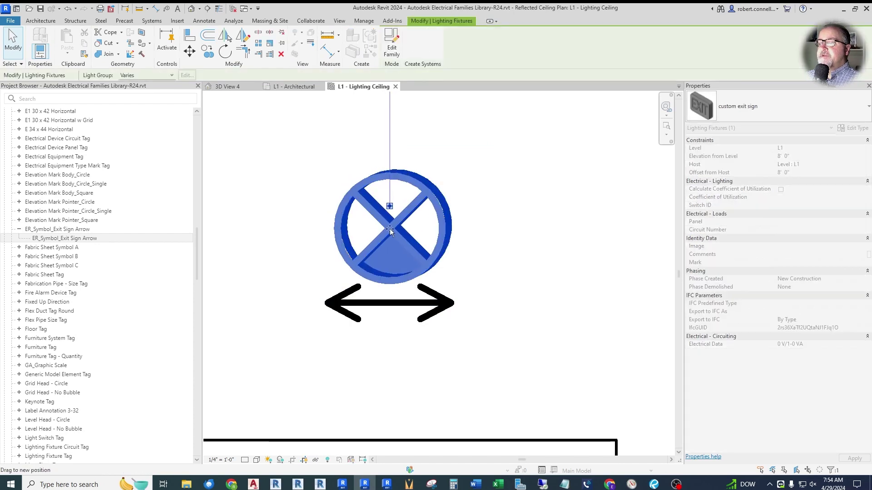
pyautogui.press('Escape')
pyautogui.scroll(-1, 340, 372)
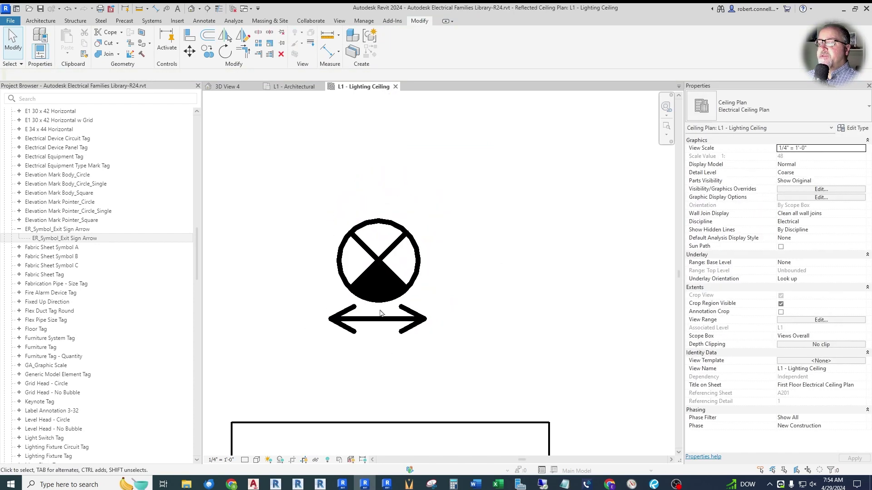
pyautogui.scroll(1, 363, 302)
pyautogui.scroll(-1, 361, 300)
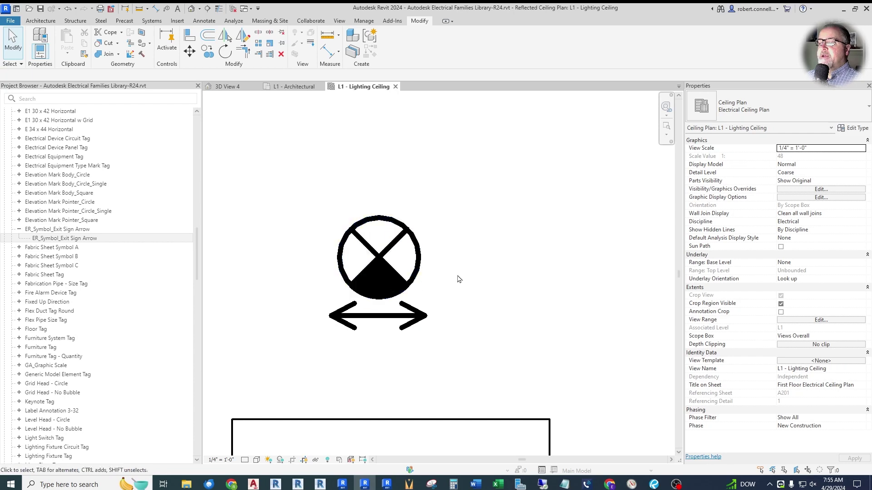
# Step: Turn on the 2nd Face option in the custom exit sign's type properties
pyautogui.click(414, 281)
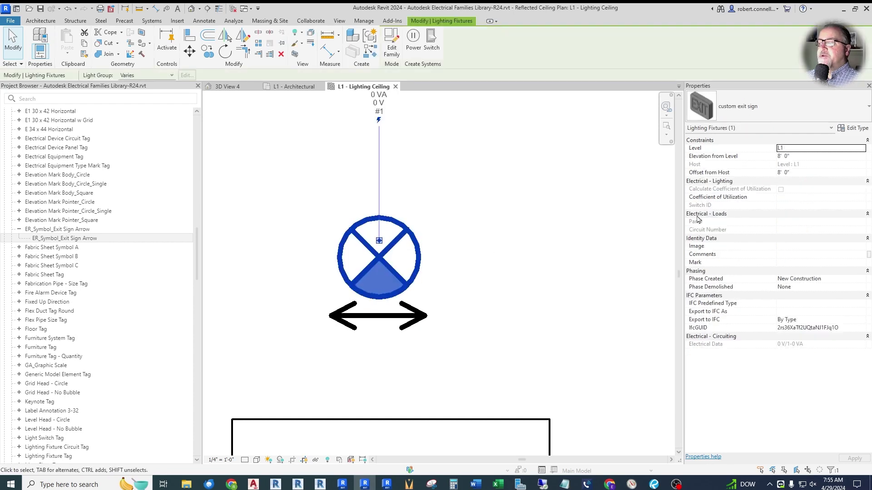
pyautogui.click(855, 128)
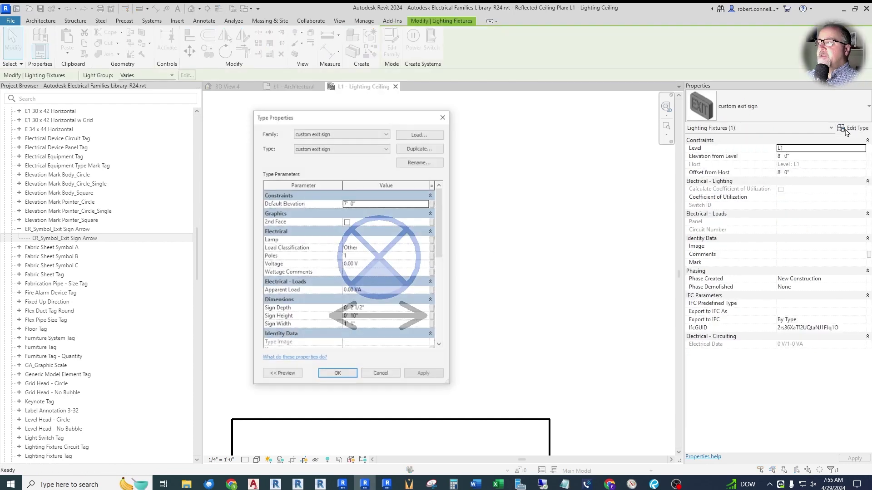
pyautogui.click(347, 222)
pyautogui.click(338, 375)
pyautogui.click(432, 344)
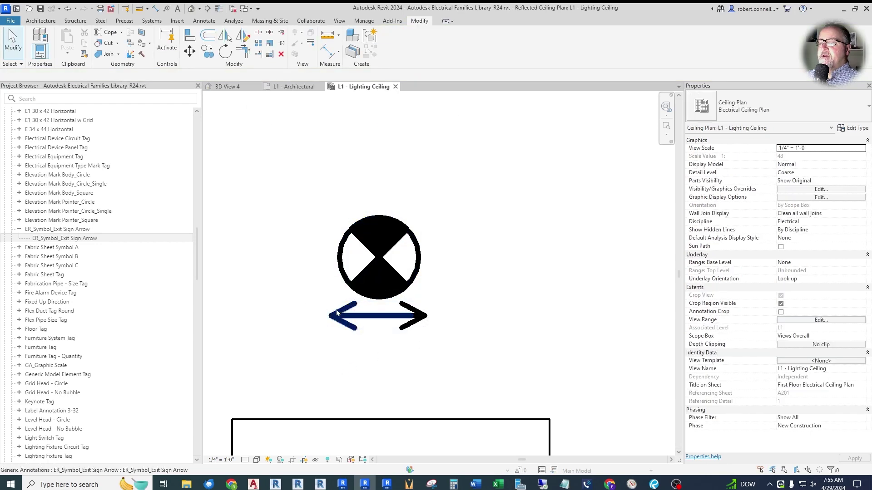
# Step: Copy both arrow annotations from below the exit sign to directly above it
pyautogui.moveTo(280, 287); pyautogui.dragTo(471, 342)
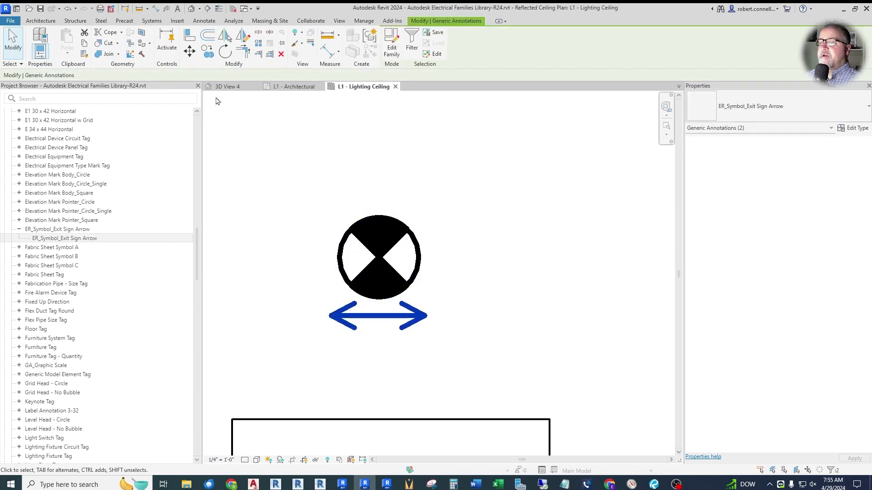
pyautogui.click(207, 51)
pyautogui.click(382, 316)
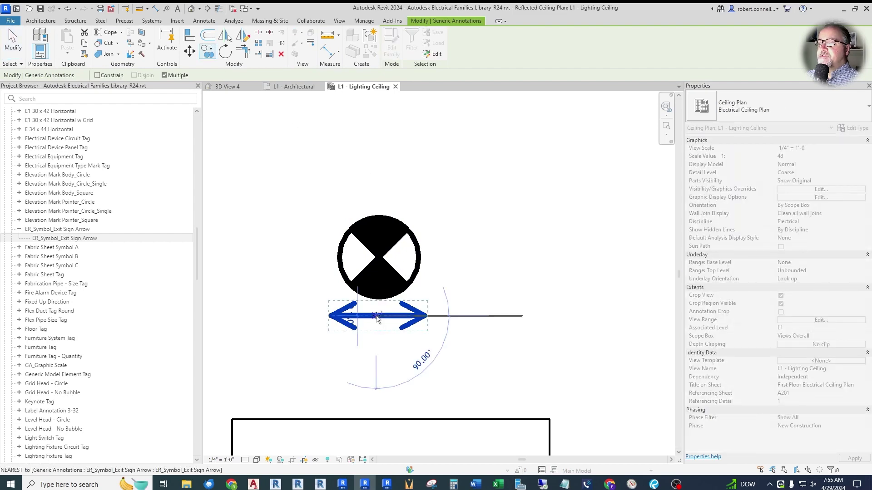
pyautogui.click(382, 207)
pyautogui.press('Escape')
pyautogui.press('Escape')
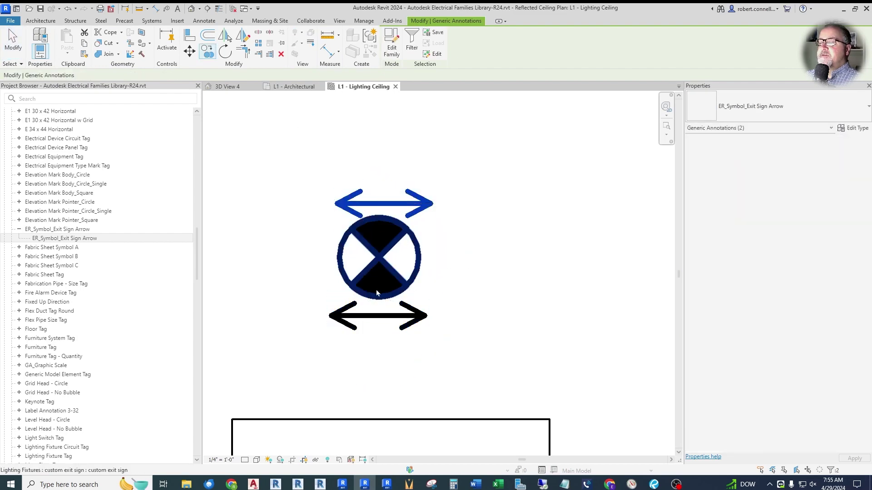
# Step: Shift the two copied arrows above the exit sign slightly left to line them up with the pair below
pyautogui.moveTo(301, 170); pyautogui.dragTo(476, 248)
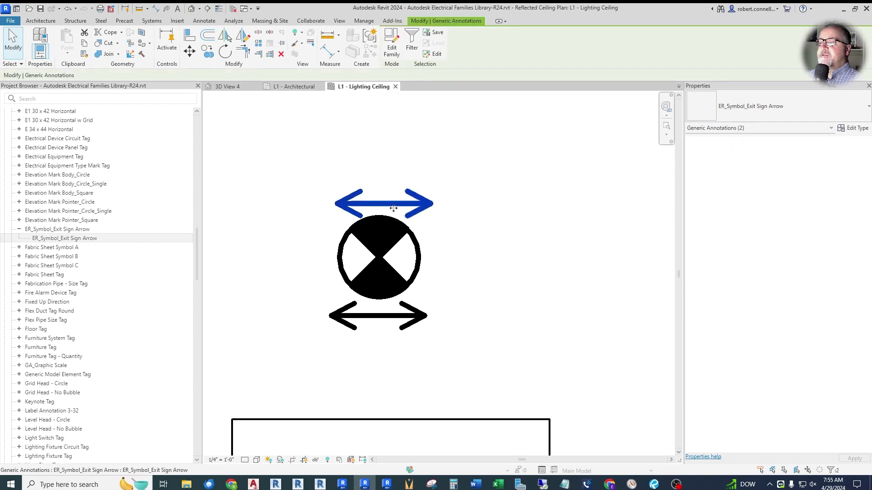
pyautogui.moveTo(386, 203); pyautogui.dragTo(387, 205)
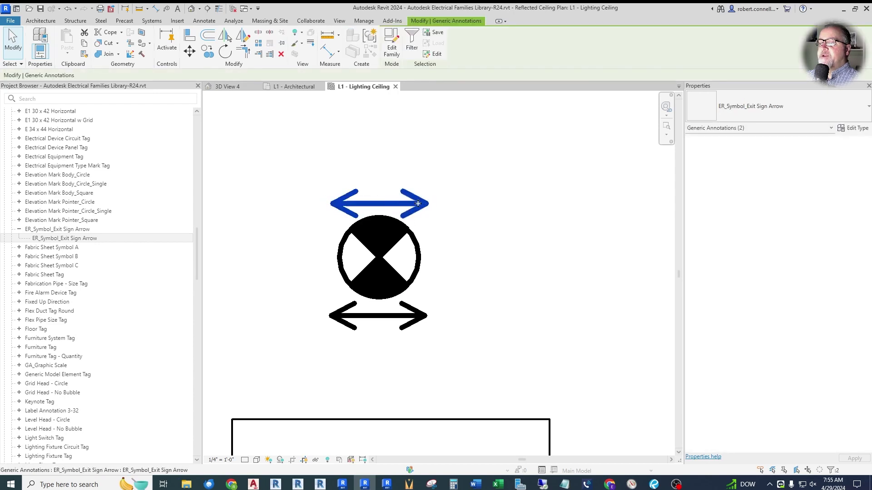
pyautogui.click(450, 220)
# Step: Examine the custom exit sign fixture together with the separate arrow annotations above and below it
pyautogui.scroll(-1, 449, 220)
pyautogui.click(402, 242)
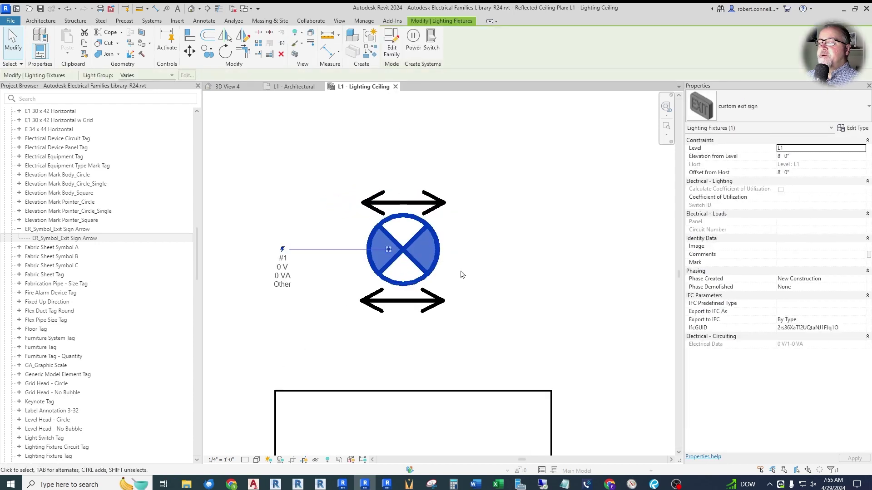
pyautogui.click(472, 269)
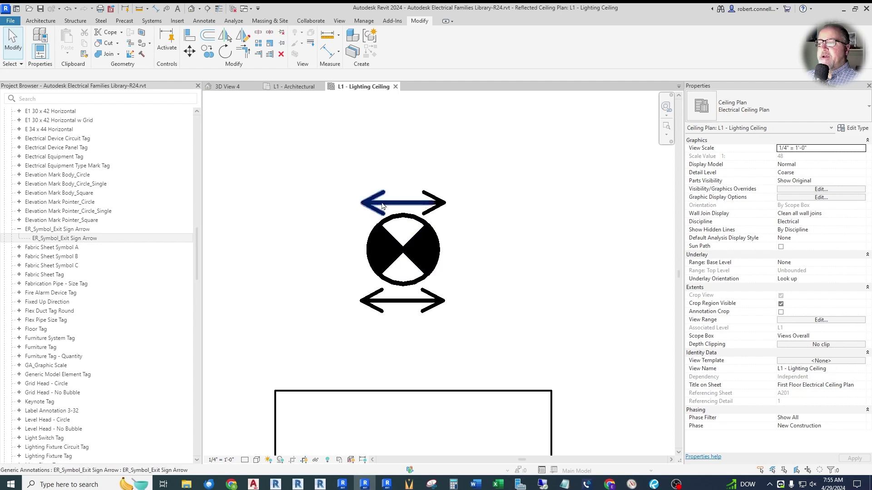
pyautogui.scroll(3, 363, 236)
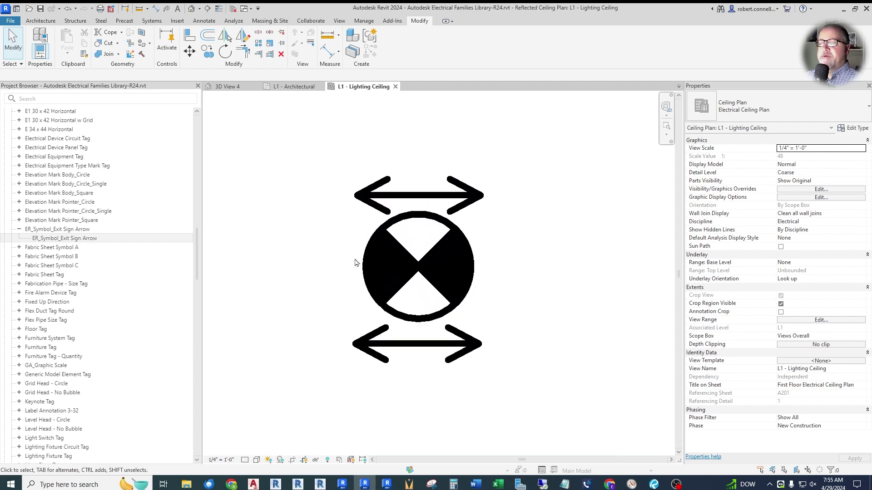
pyautogui.scroll(-2, 282, 248)
pyautogui.scroll(-1, 343, 255)
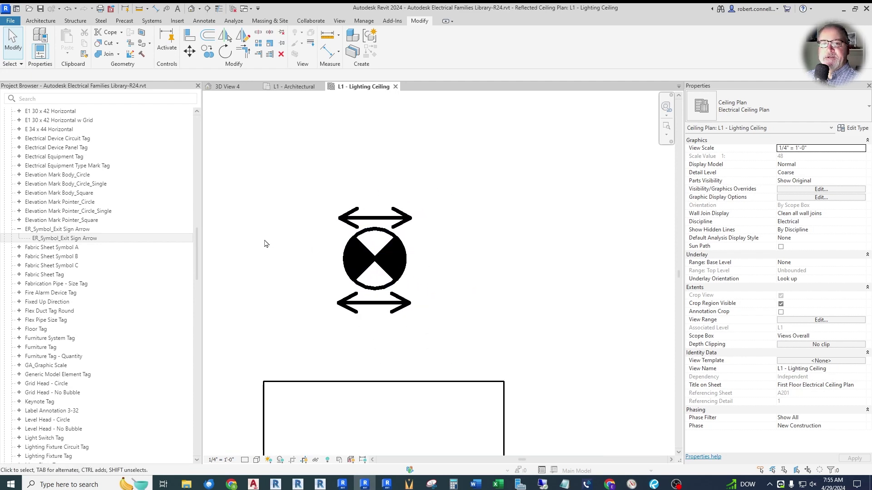
pyautogui.scroll(1, 266, 244)
pyautogui.click(431, 247)
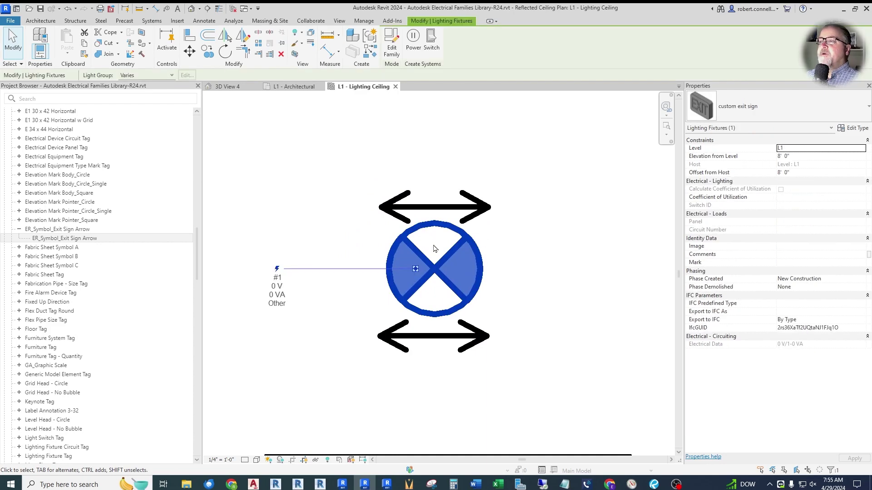
pyautogui.press('Escape')
# Step: Delete all the arrow annotations above and below the exit sign fixture
pyautogui.moveTo(315, 157); pyautogui.dragTo(544, 237)
pyautogui.press('Delete')
pyautogui.moveTo(312, 303); pyautogui.dragTo(550, 370)
pyautogui.press('Delete')
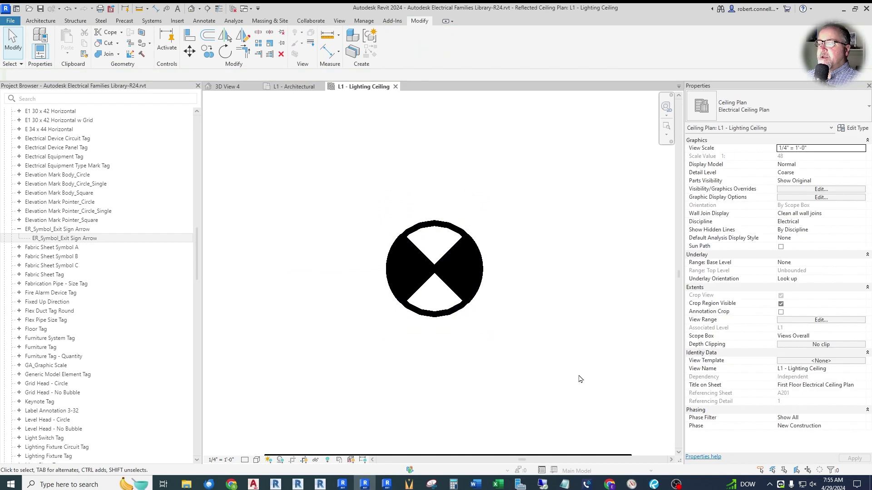
# Step: Open the custom exit sign fixture's family for editing and inspect its 3D geometry
pyautogui.click(445, 272)
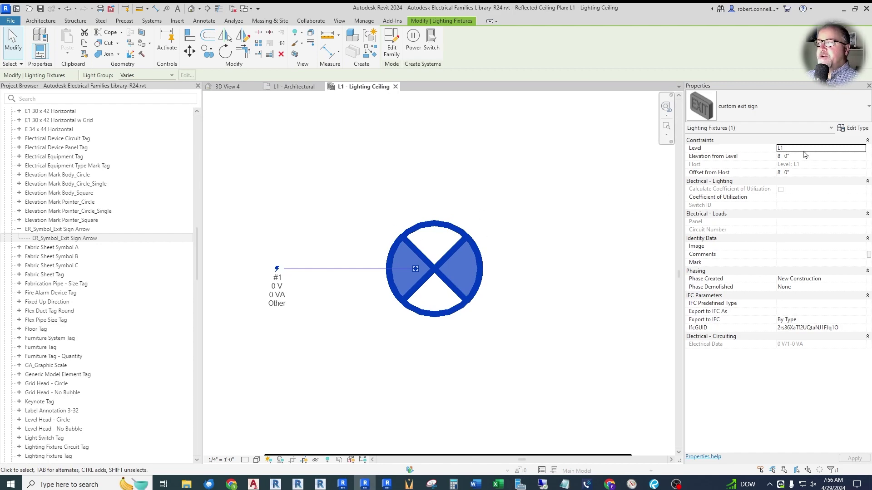
pyautogui.click(392, 44)
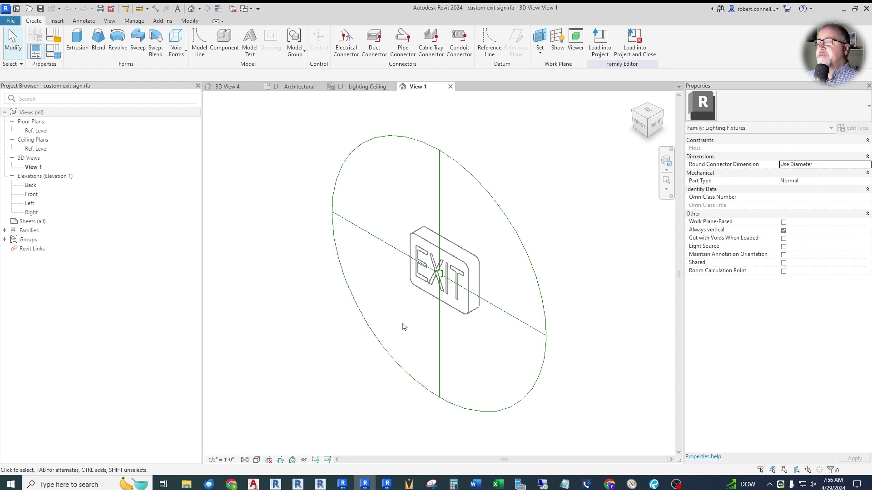
pyautogui.scroll(5, 539, 341)
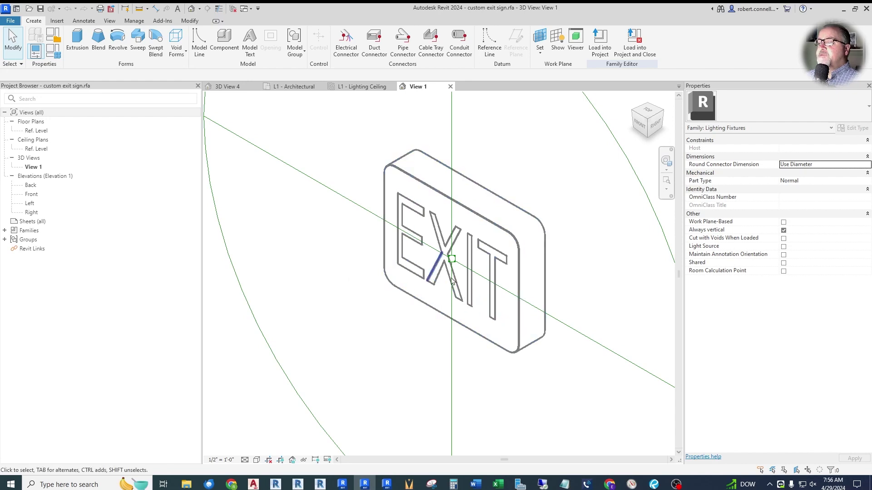
pyautogui.scroll(-4, 362, 280)
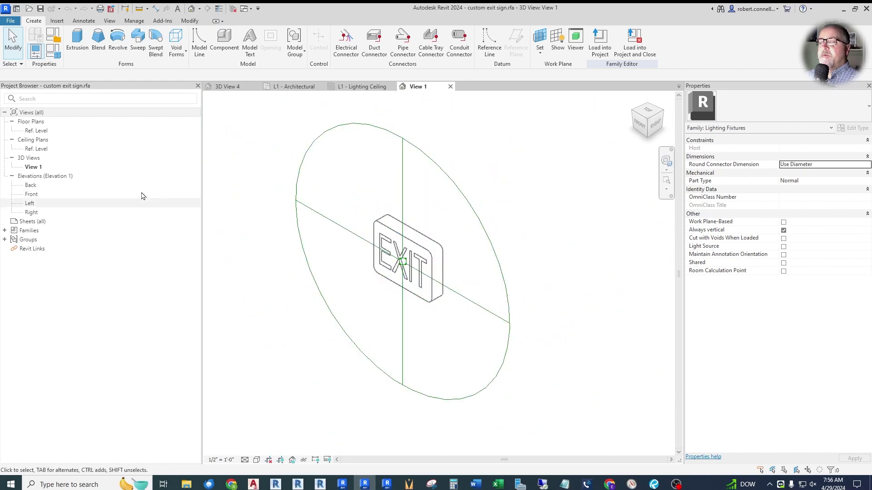
# Step: Open the family's Ref. Level floor plan and select the nested exit sign symbol at the centre
pyautogui.doubleClick(37, 131)
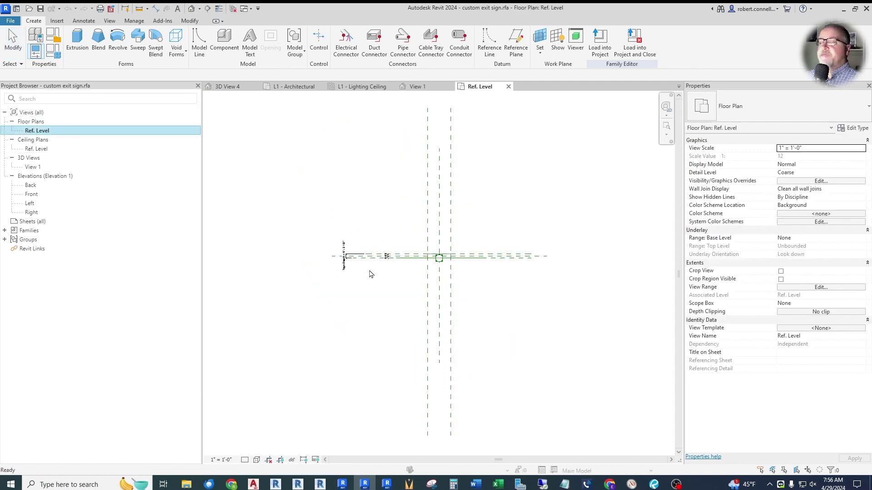
pyautogui.scroll(5, 444, 257)
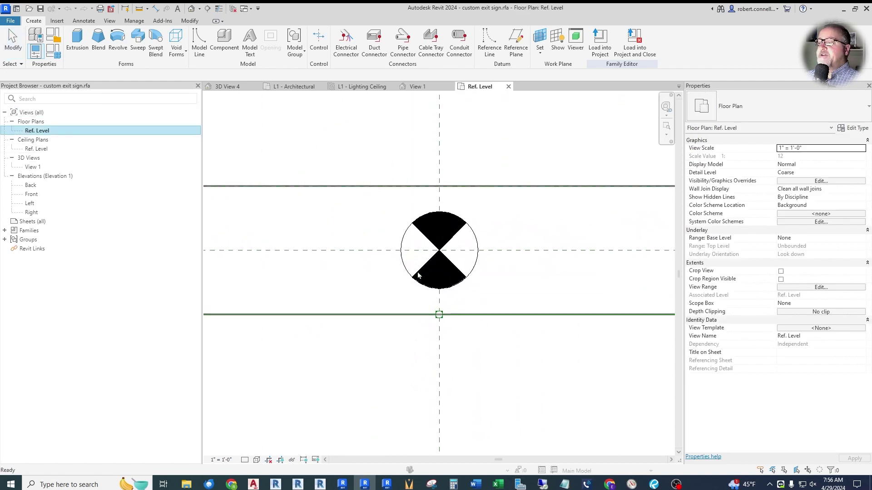
pyautogui.click(425, 195)
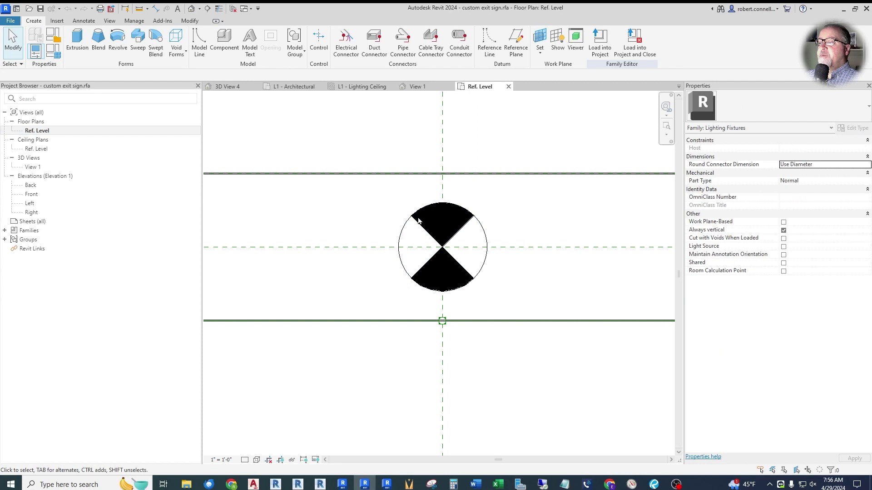
pyautogui.click(417, 223)
pyautogui.scroll(-1, 422, 223)
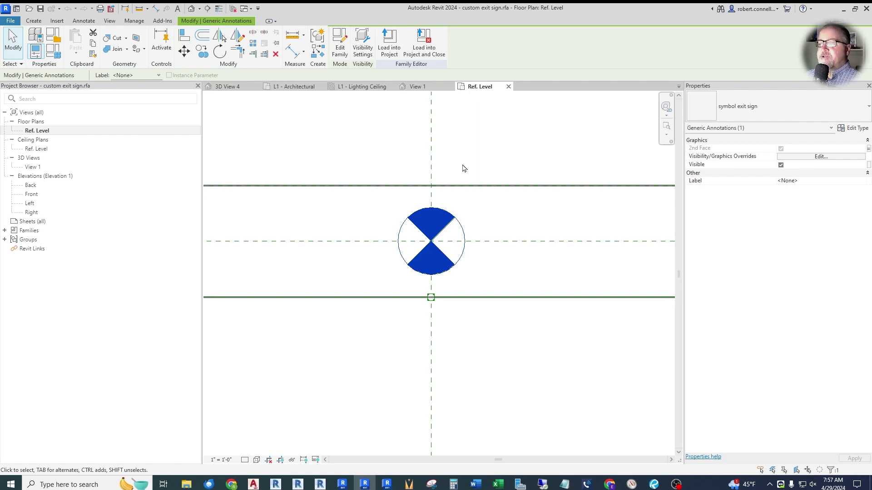
# Step: Examine the nested exit sign symbol in relation to the fixture's outline and reference planes in the floor plan
pyautogui.scroll(-4, 518, 176)
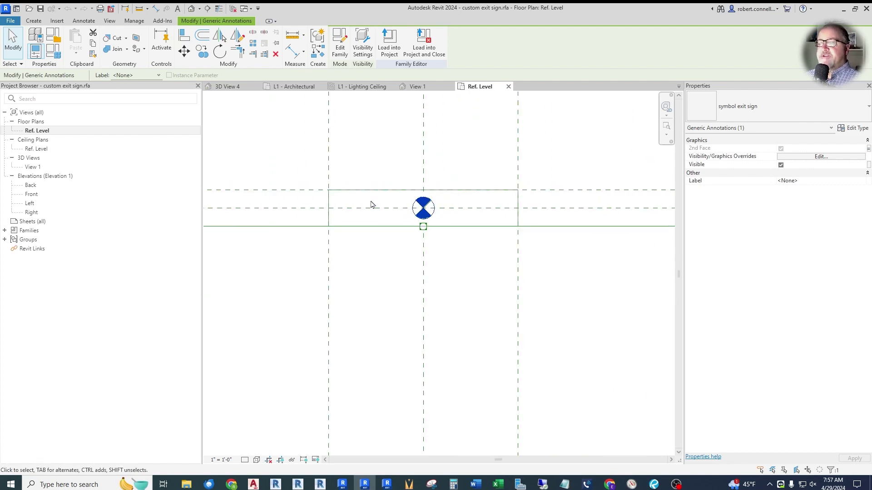
pyautogui.scroll(2, 354, 227)
pyautogui.scroll(-3, 356, 243)
pyautogui.scroll(3, 362, 224)
pyautogui.scroll(-1, 386, 222)
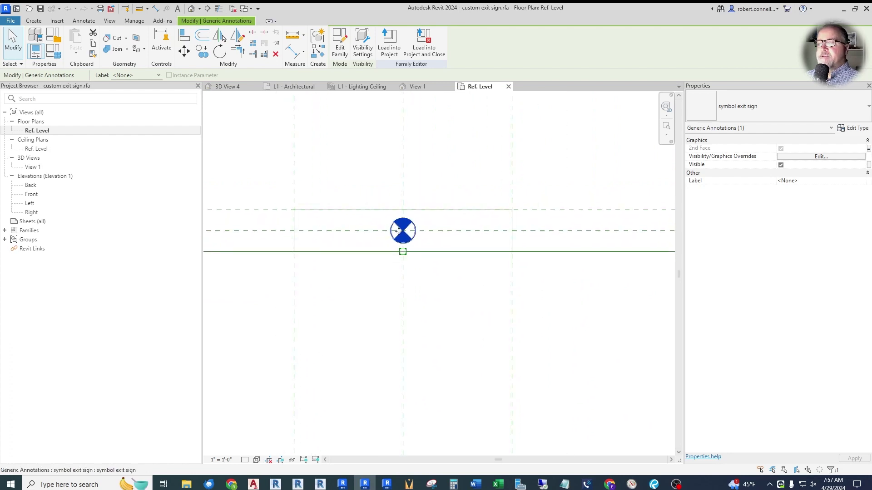
pyautogui.scroll(1, 357, 242)
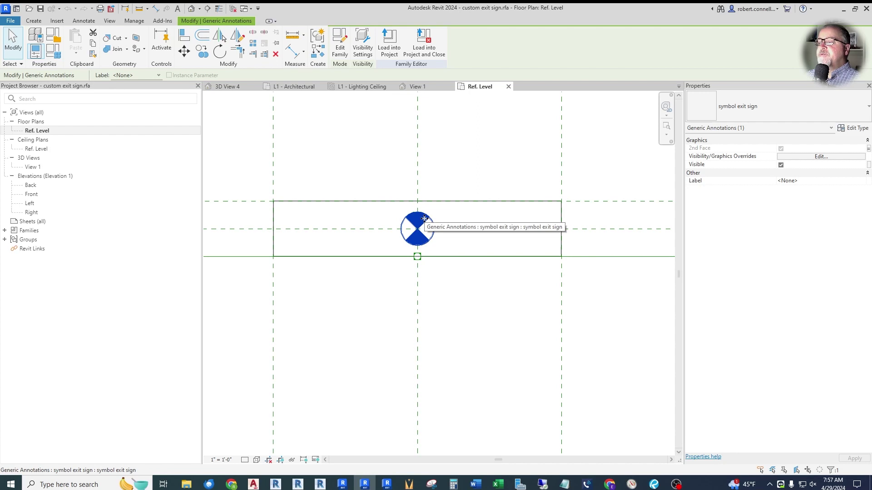
pyautogui.press('Escape')
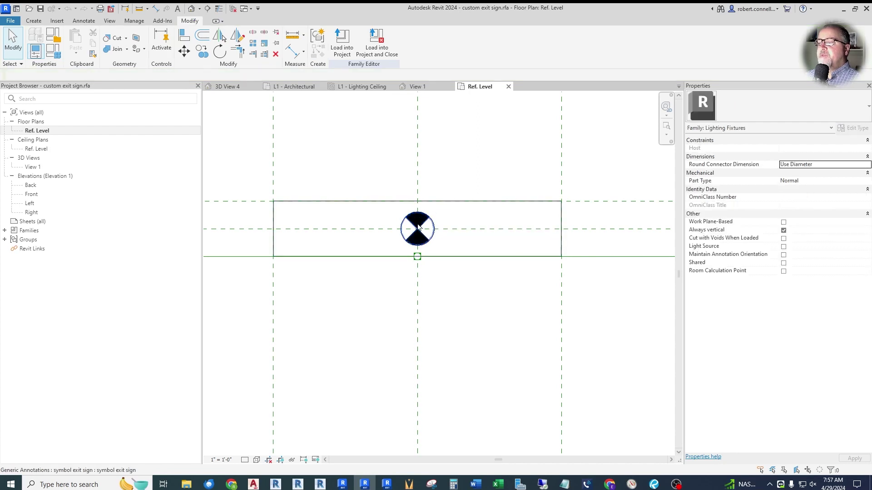
pyautogui.scroll(1, 437, 196)
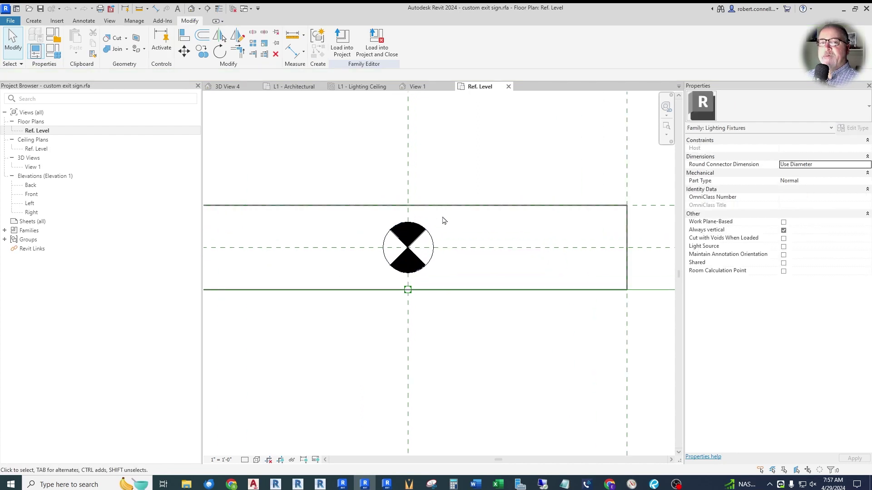
pyautogui.scroll(1, 414, 235)
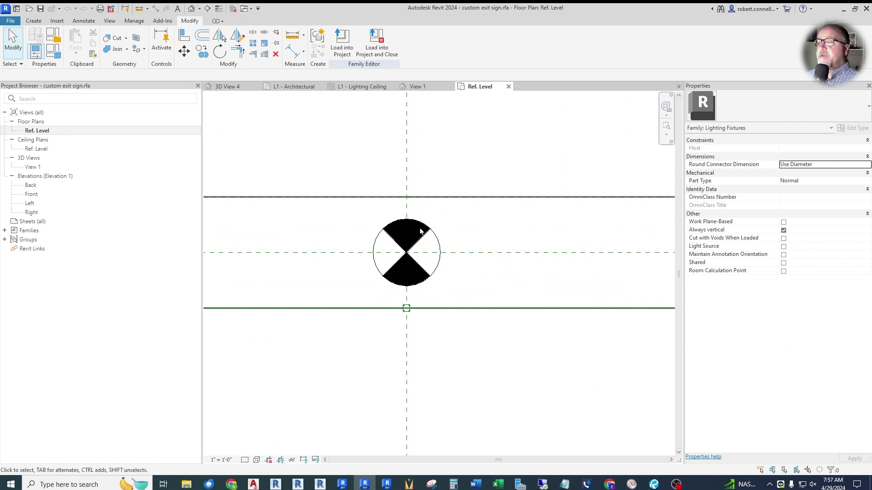
# Step: Open the nested exit sign symbol's annotation family for editing
pyautogui.click(421, 228)
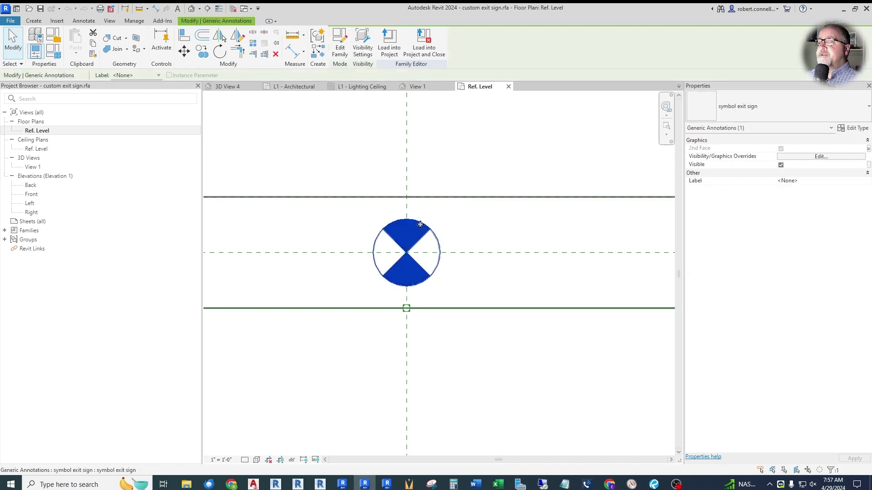
pyautogui.click(343, 52)
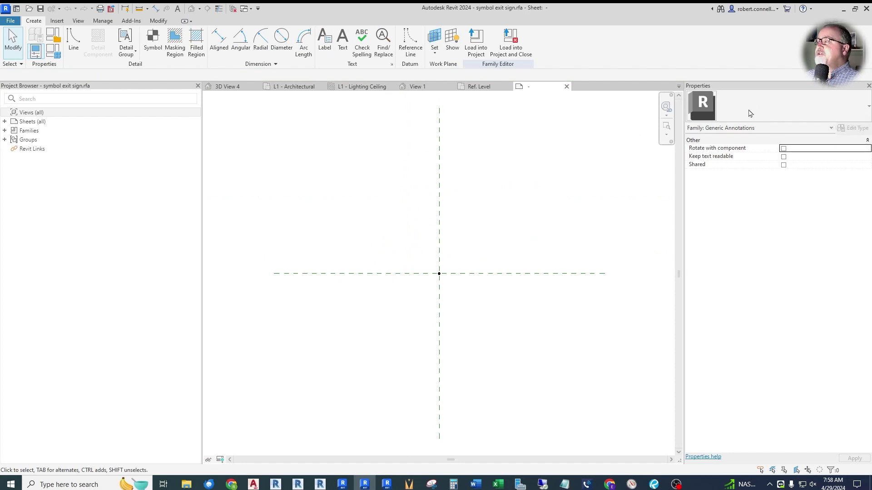
pyautogui.scroll(5, 444, 276)
pyautogui.scroll(8, 444, 286)
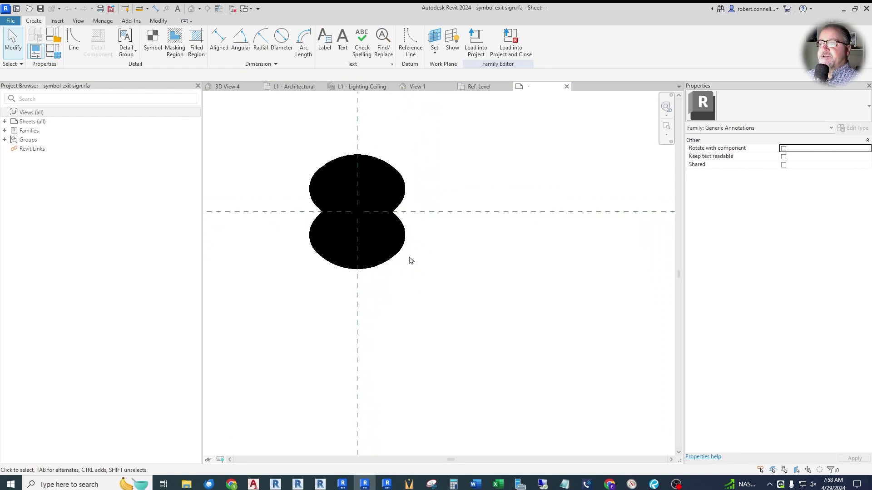
# Step: Turn on Thin Lines so the symbol's circle and filled regions can be told apart
pyautogui.scroll(-2, 489, 253)
pyautogui.scroll(3, 369, 198)
pyautogui.scroll(-2, 395, 221)
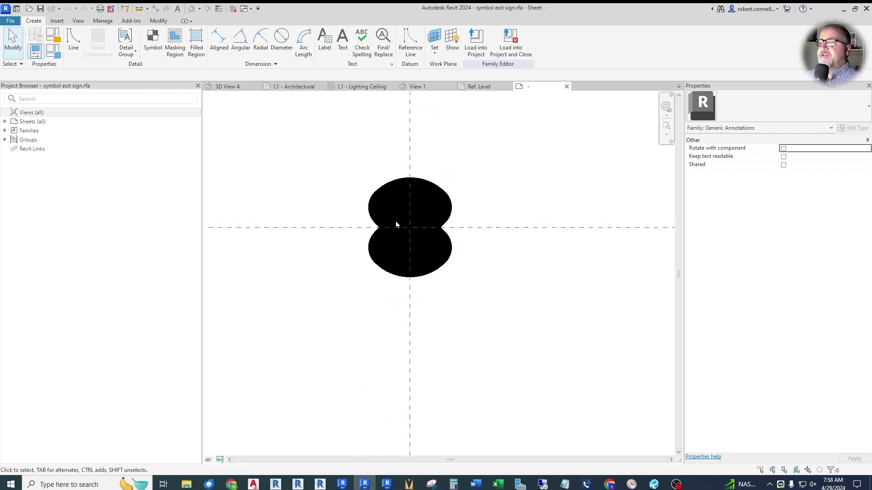
pyautogui.scroll(1, 395, 217)
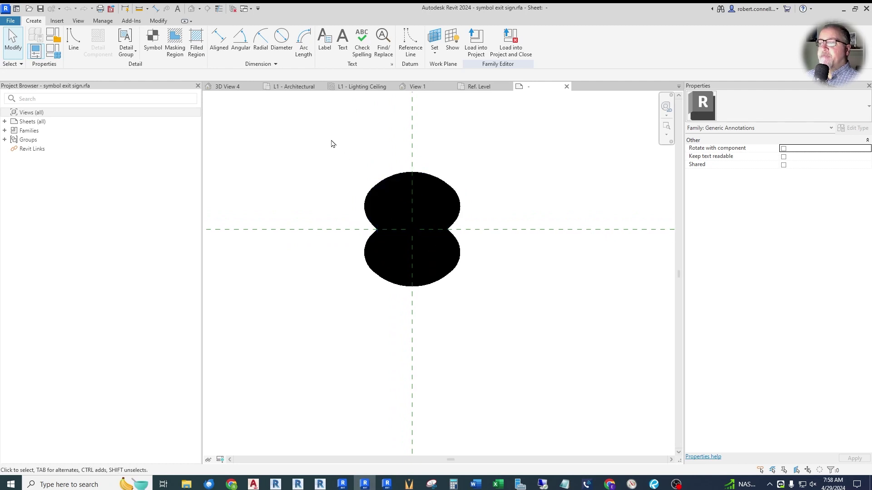
pyautogui.click(218, 9)
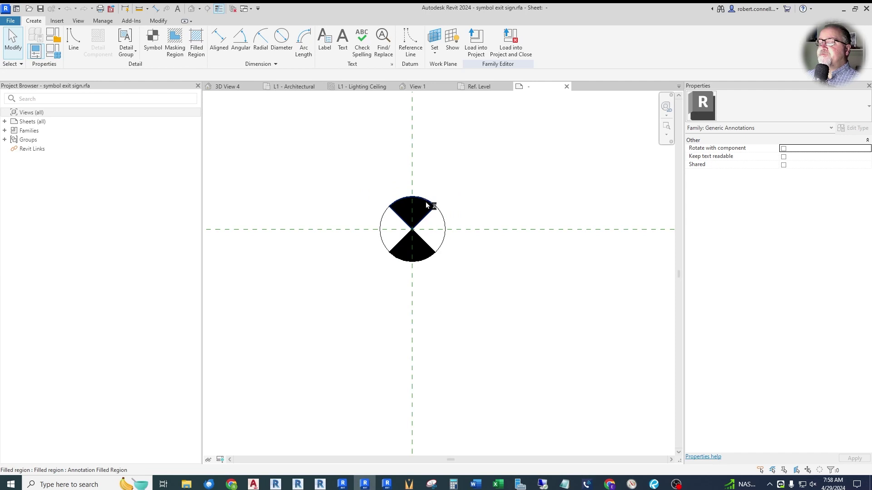
# Step: Select the symbol's outer circle to inspect its line properties, and clear the selection
pyautogui.scroll(5, 426, 202)
pyautogui.scroll(-1, 431, 166)
pyautogui.click(464, 220)
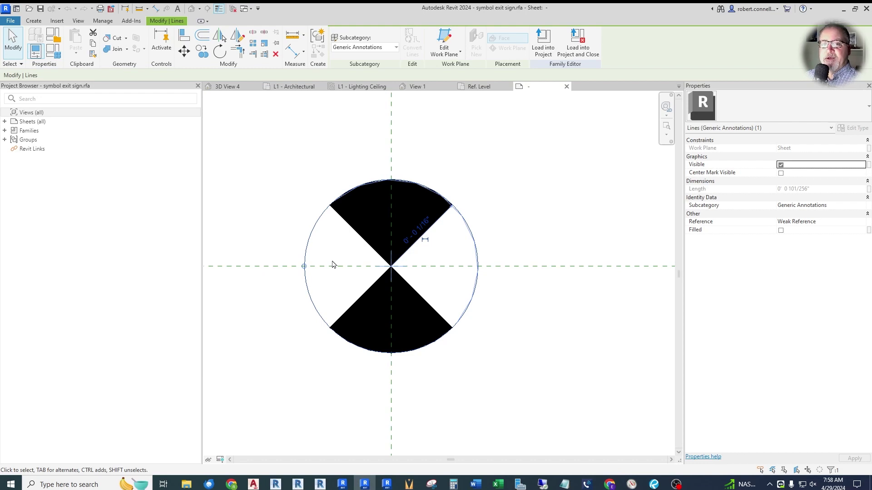
pyautogui.click(274, 202)
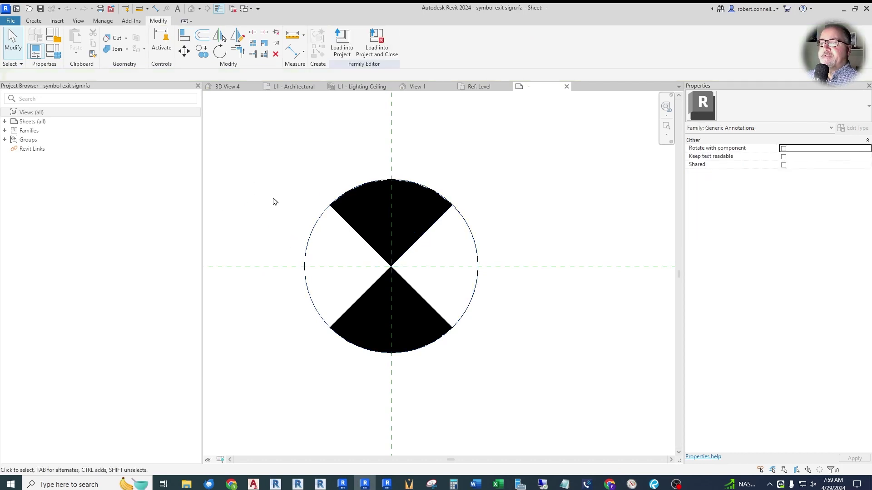
# Step: Inspect the visibility properties of the symbol's upper and lower filled regions in turn
pyautogui.scroll(1, 279, 201)
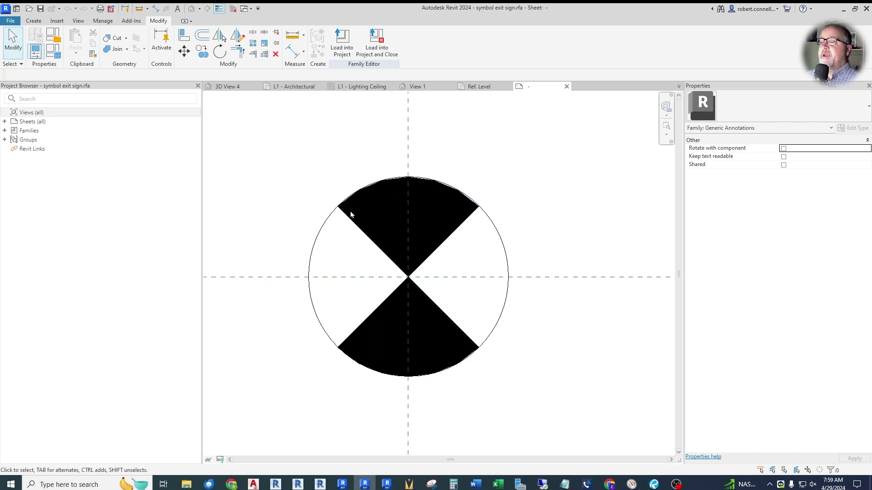
pyautogui.scroll(-1, 359, 217)
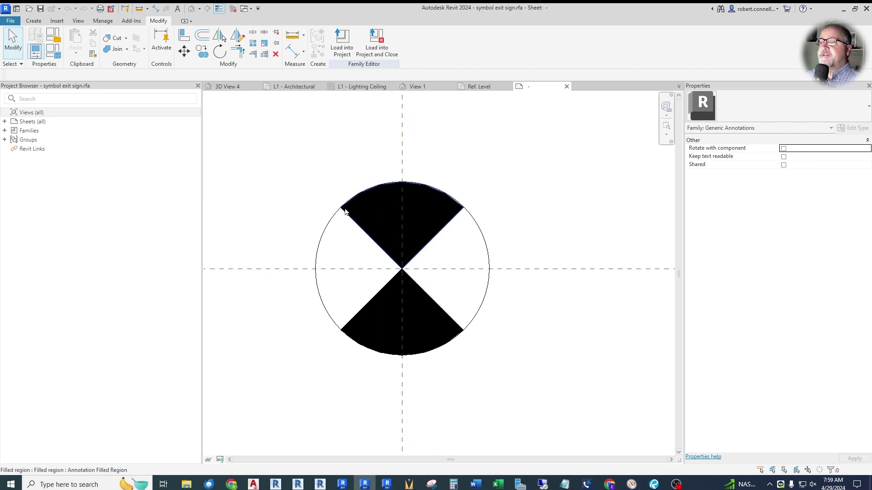
pyautogui.scroll(1, 350, 212)
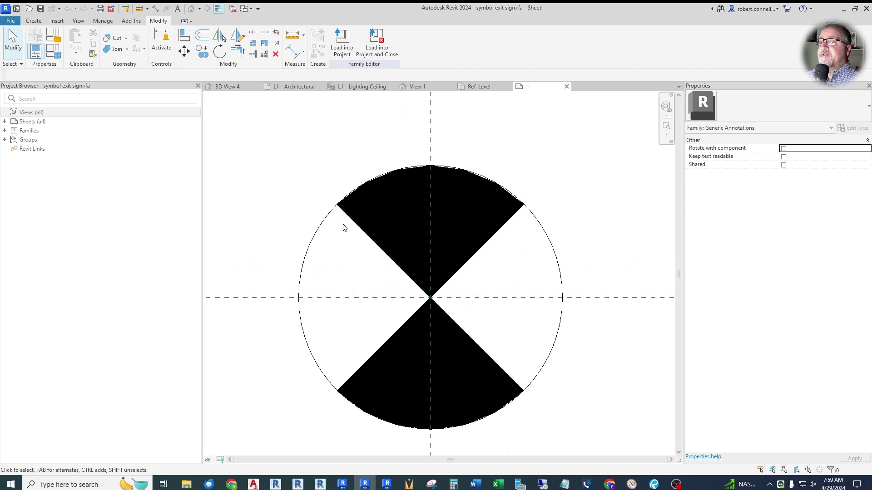
pyautogui.click(352, 222)
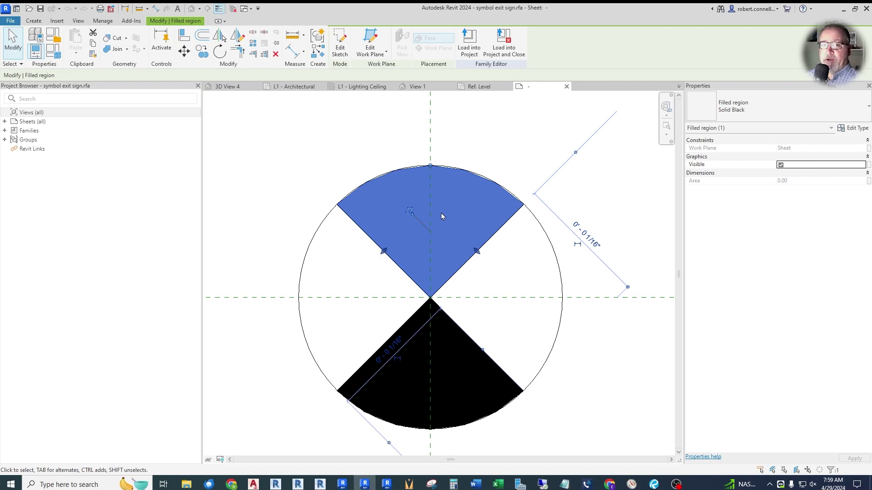
pyautogui.press('Escape')
pyautogui.click(446, 320)
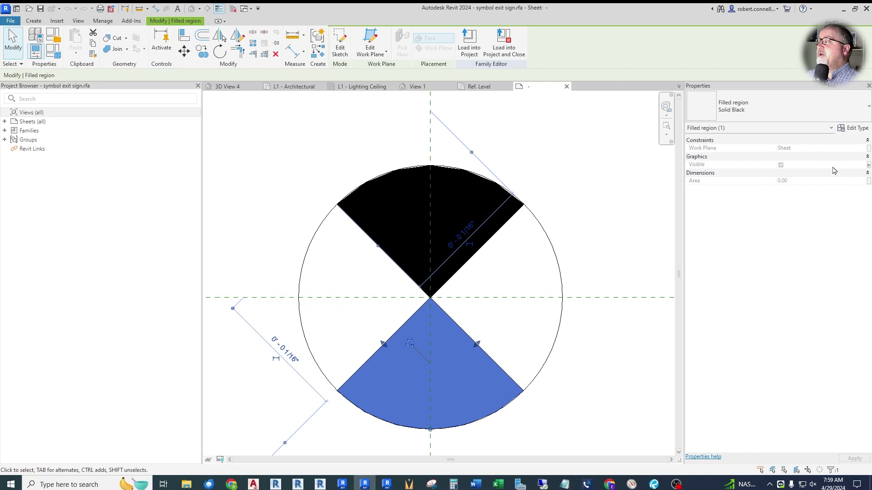
# Step: Check which family parameter controls the lower filled region's visibility, and clear the selection
pyautogui.click(868, 165)
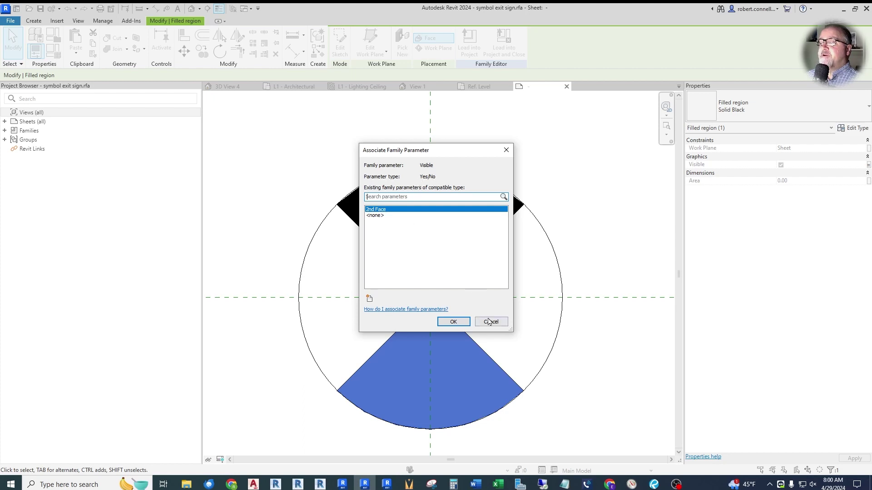
pyautogui.click(453, 322)
pyautogui.press('Escape')
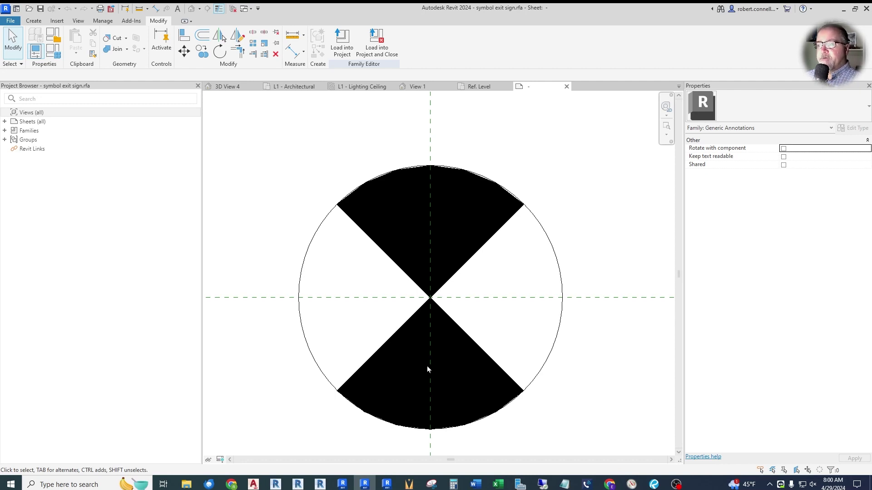
# Step: Draw a horizontal line above the circle, from the vertical reference plane out to about the circle's right edge
pyautogui.scroll(-3, 412, 330)
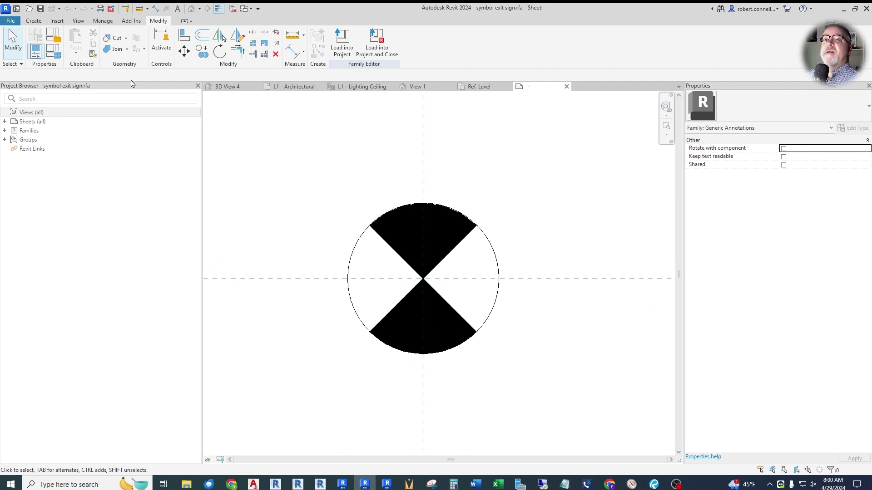
pyautogui.click(34, 21)
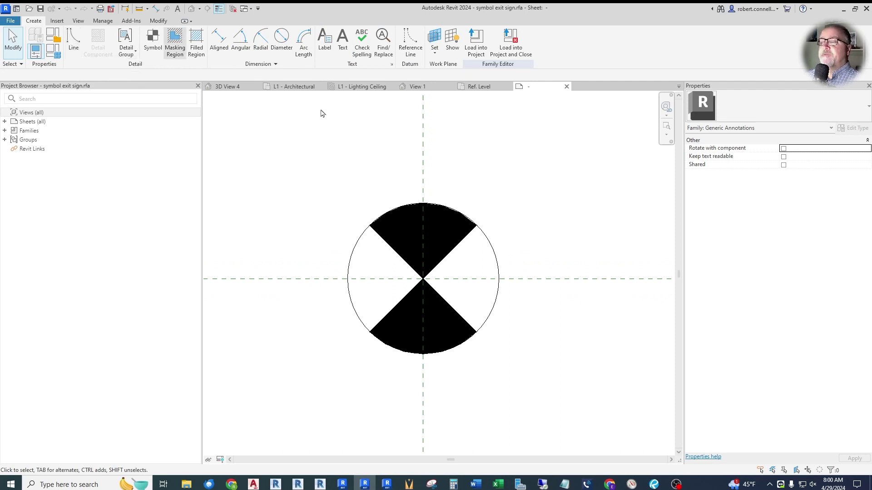
pyautogui.click(74, 40)
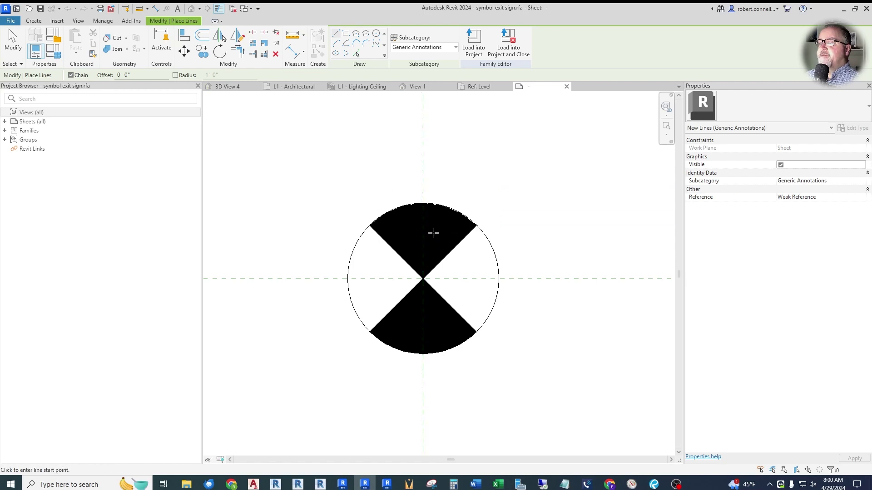
pyautogui.scroll(2, 430, 210)
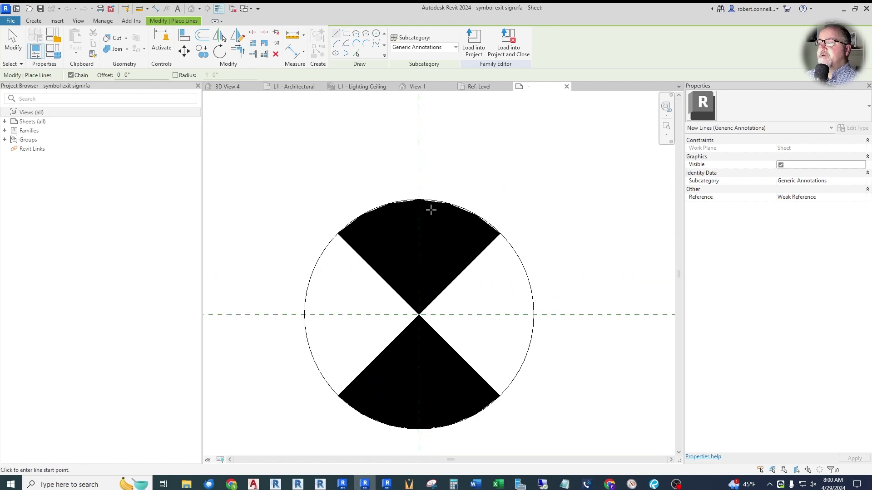
pyautogui.click(419, 167)
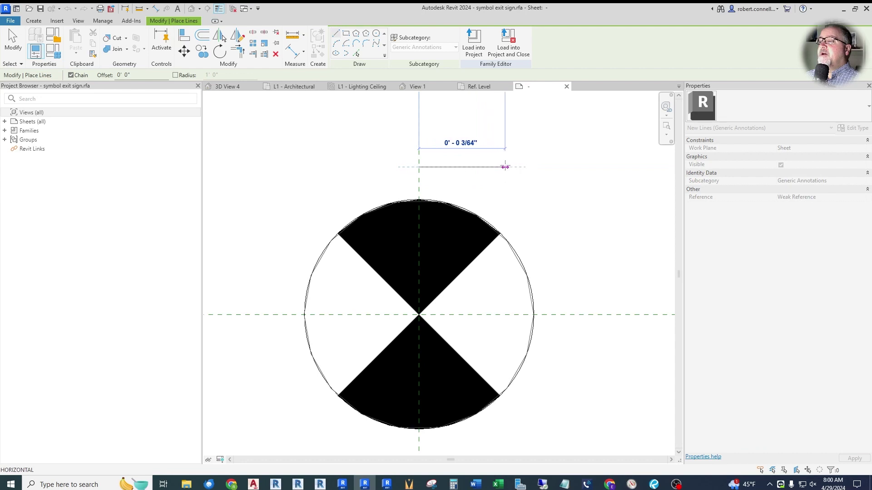
pyautogui.click(536, 166)
pyautogui.scroll(-2, 523, 189)
pyautogui.press('Escape')
pyautogui.press('Escape')
# Step: Stretch the horizontal line's left end across the reference plane to about the circle's left edge, making it about 1/8" long
pyautogui.click(474, 173)
pyautogui.moveTo(443, 173); pyautogui.dragTo(359, 172)
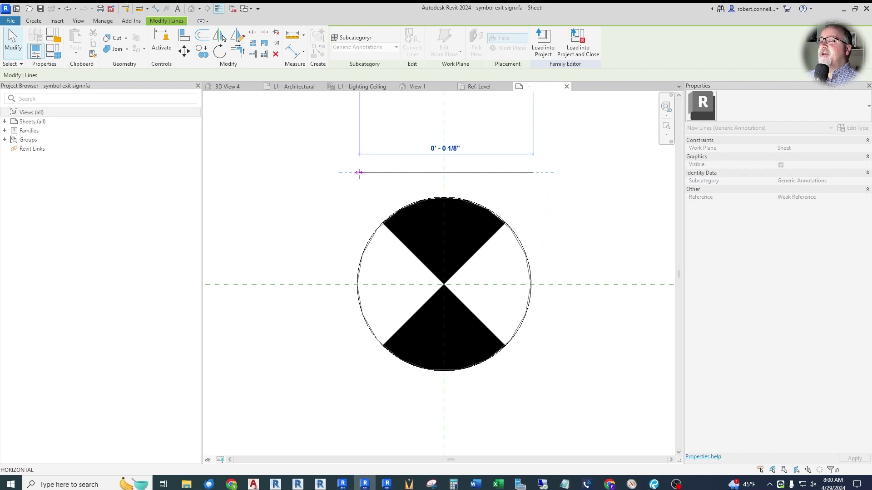
pyautogui.click(439, 190)
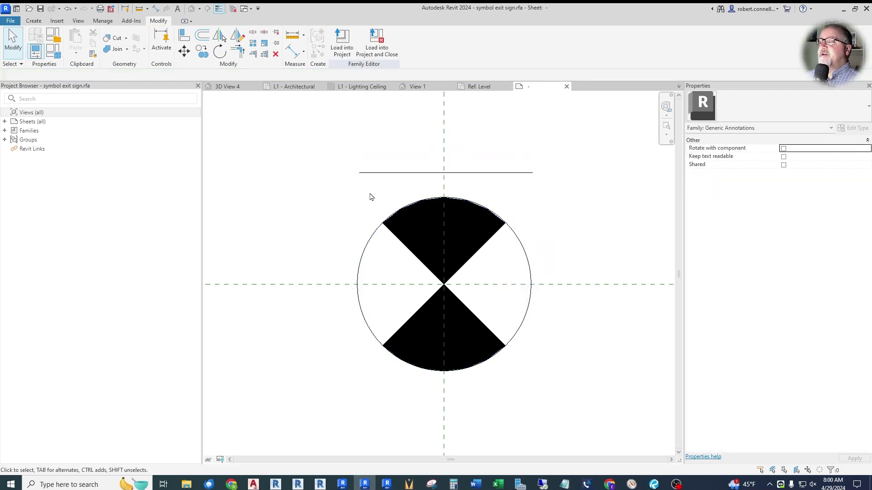
# Step: Draw an arrowhead line about 1/32" long, rising at 35° from the left end of the horizontal line
pyautogui.click(34, 20)
pyautogui.click(72, 43)
pyautogui.scroll(2, 391, 166)
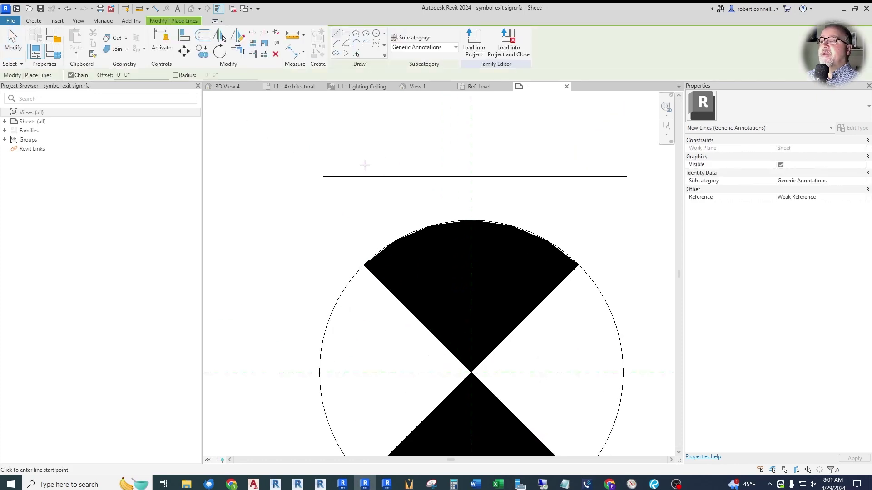
pyautogui.click(323, 176)
pyautogui.scroll(-2, 323, 176)
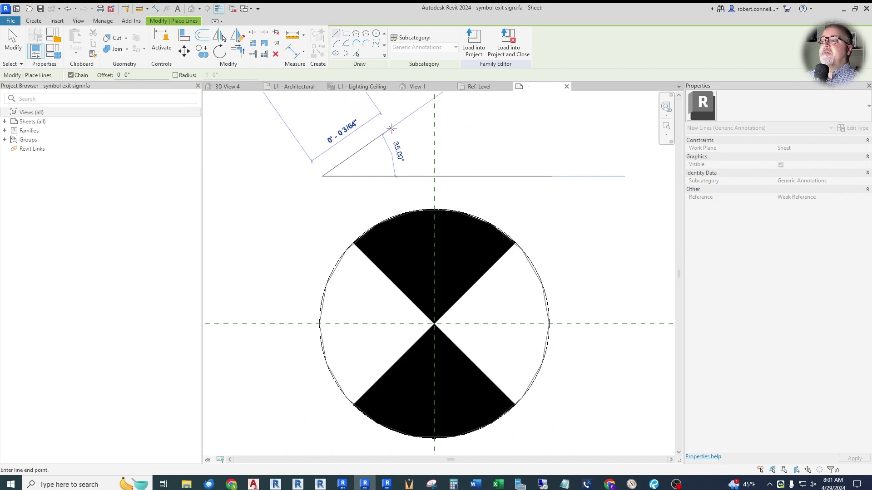
pyautogui.click(370, 144)
pyautogui.press('Escape')
pyautogui.press('Escape')
# Step: Mirror a copy of the arrowhead line about the horizontal line to complete the left arrowhead
pyautogui.click(357, 154)
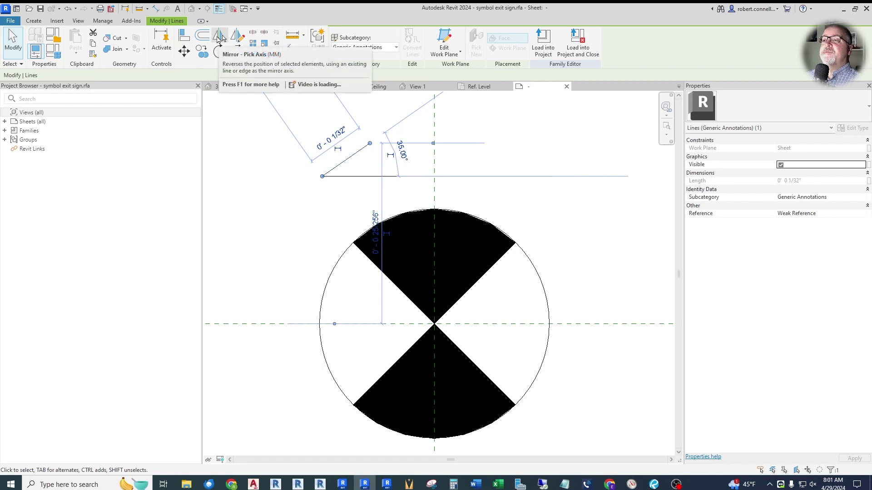
pyautogui.click(220, 37)
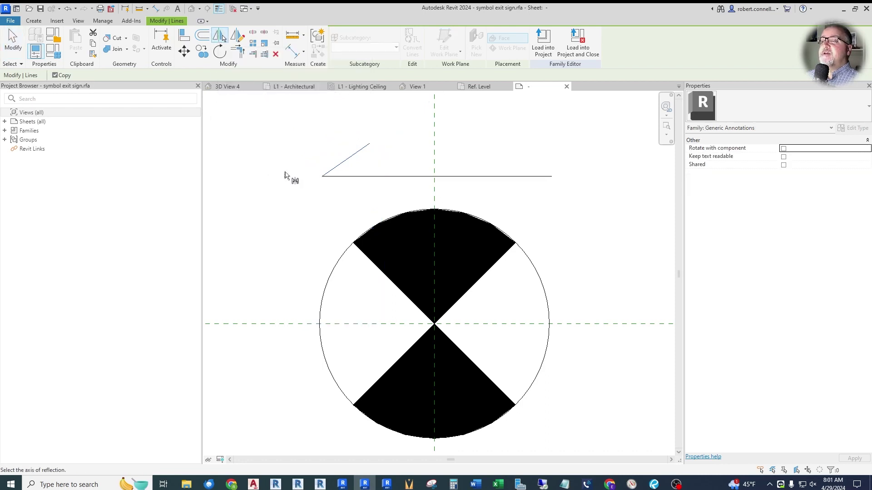
pyautogui.click(346, 177)
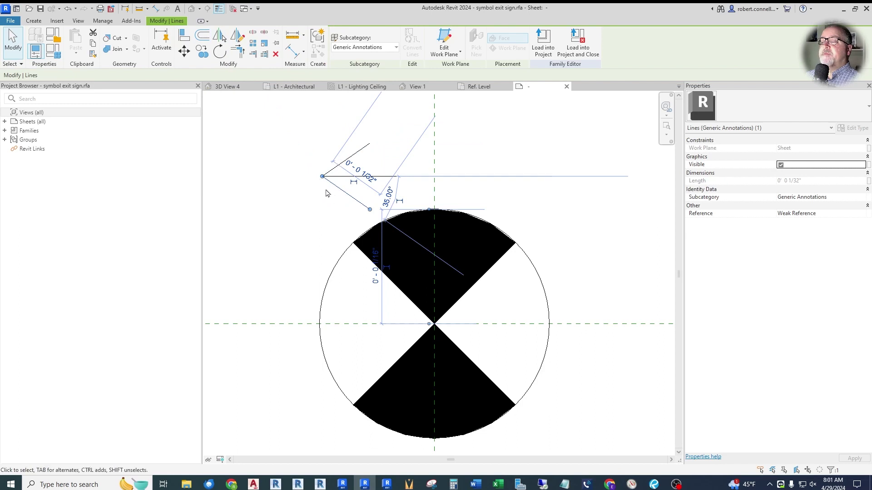
pyautogui.press('Escape')
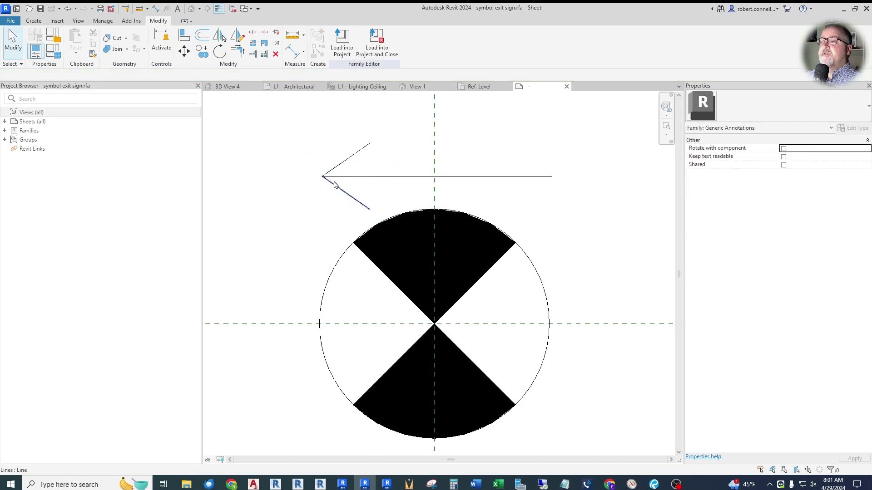
# Step: Mirror a copy of both left arrowhead lines about the vertical reference plane to form the right arrowhead
pyautogui.click(349, 158)
pyautogui.keyDown('ctrl'); pyautogui.click(345, 195); pyautogui.keyUp('ctrl')
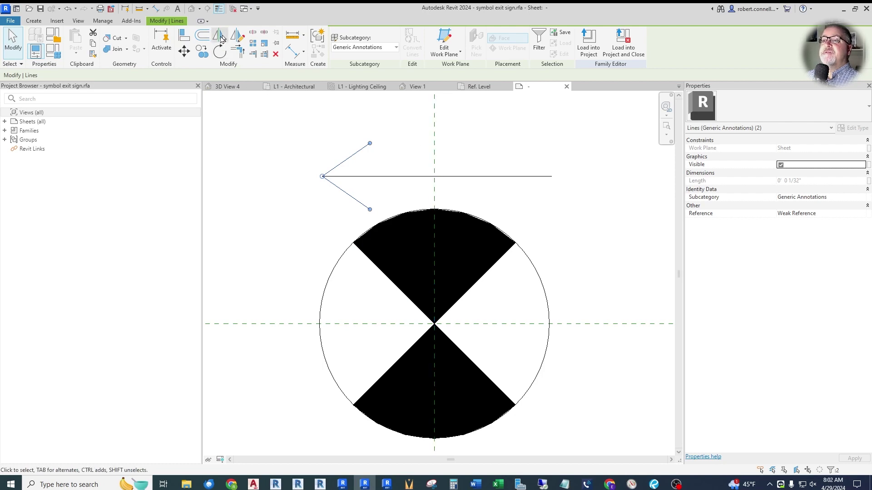
pyautogui.click(220, 35)
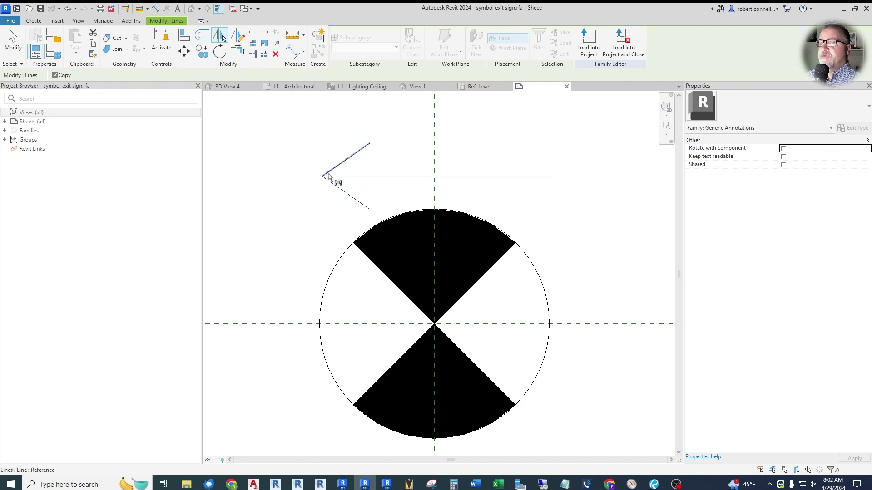
pyautogui.click(435, 154)
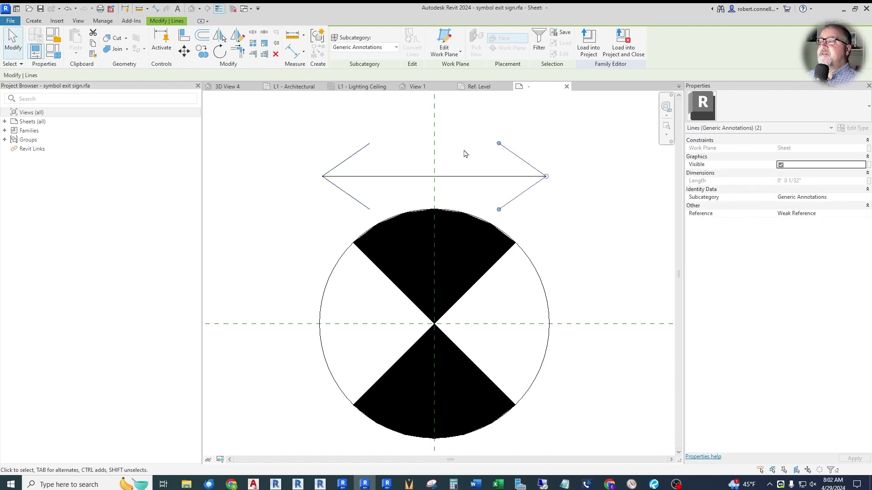
pyautogui.click(524, 212)
# Step: Mirror a copy of the whole double-headed arrow about the horizontal reference plane to place it below the circle
pyautogui.scroll(-1, 371, 163)
pyautogui.scroll(-1, 325, 151)
pyautogui.moveTo(304, 128); pyautogui.dragTo(519, 205)
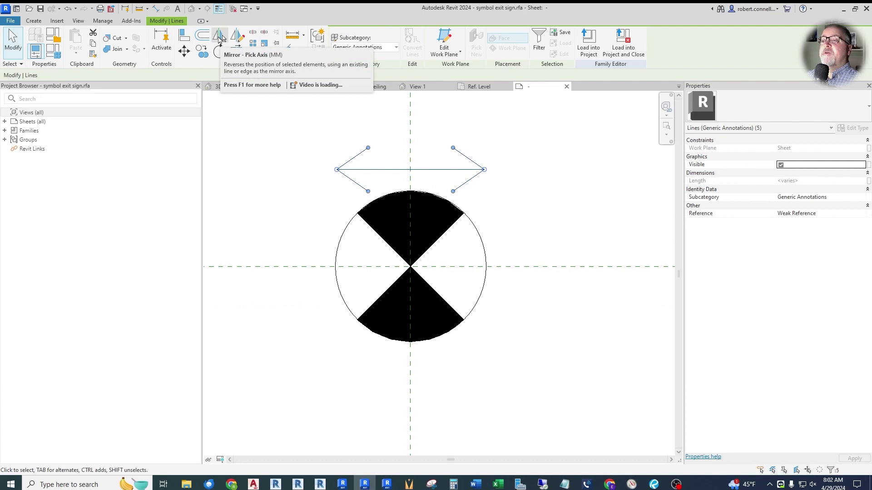
pyautogui.click(220, 36)
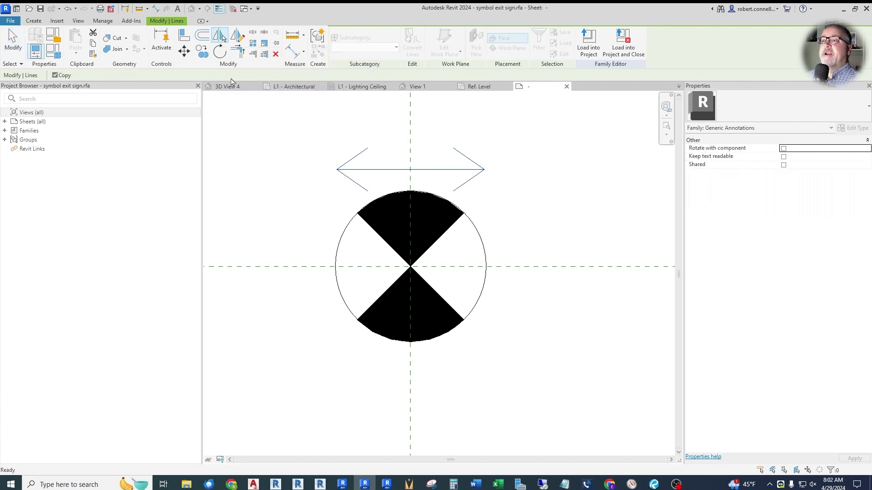
pyautogui.click(283, 267)
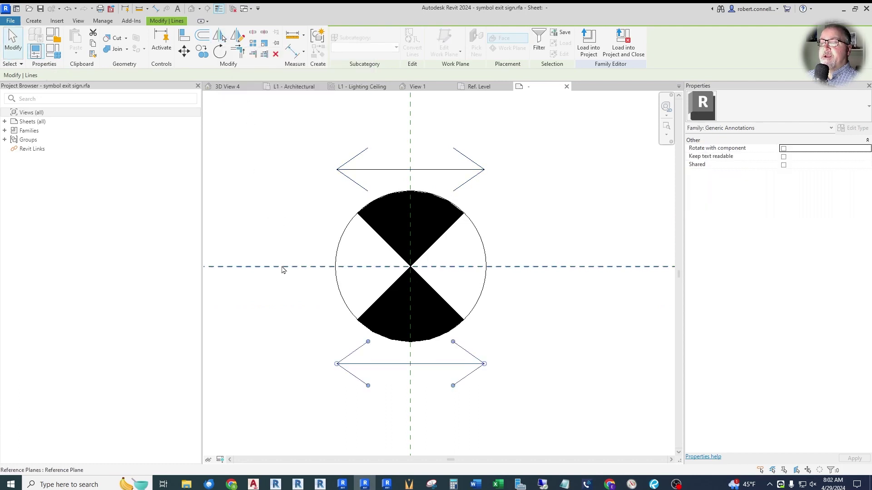
pyautogui.click(283, 327)
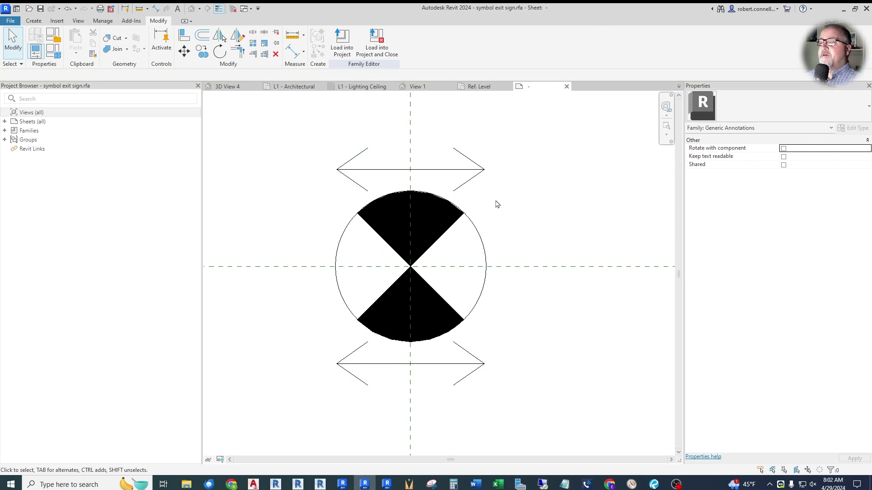
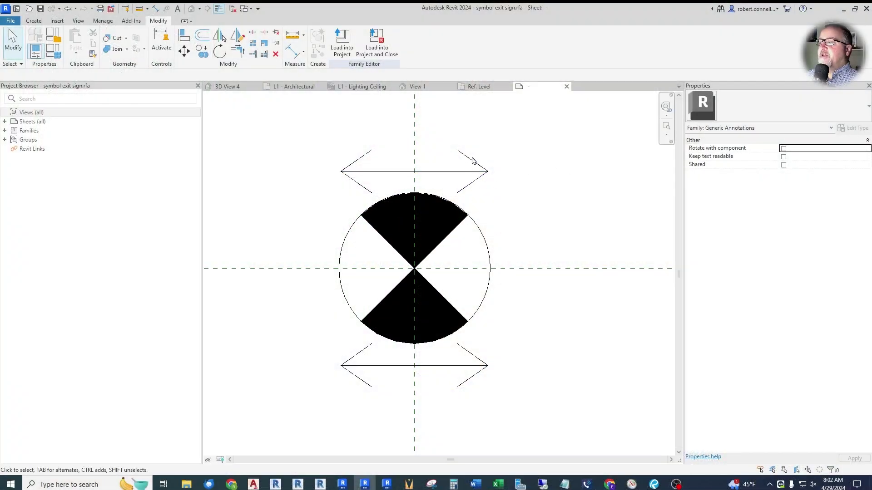
# Step: Add an instance Yes/No family parameter named Arrow 1 Left, grouped under Graphics
pyautogui.click(472, 162)
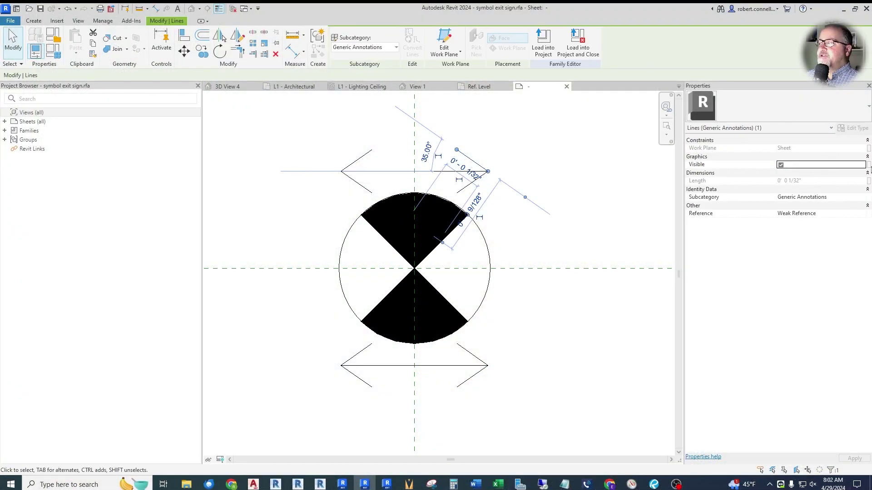
pyautogui.press('Escape')
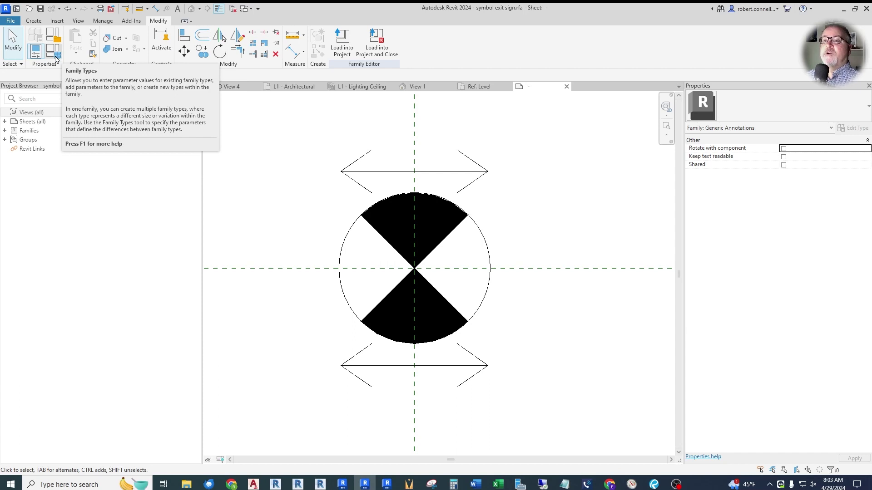
pyautogui.click(56, 57)
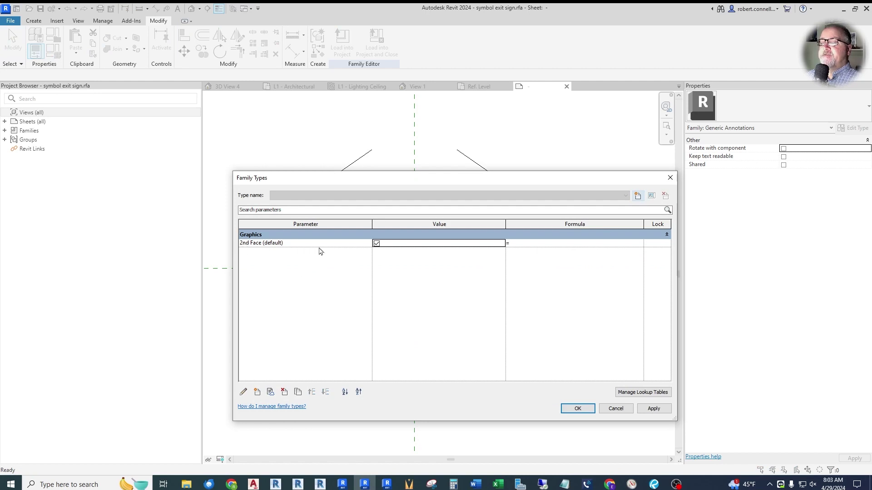
pyautogui.click(257, 393)
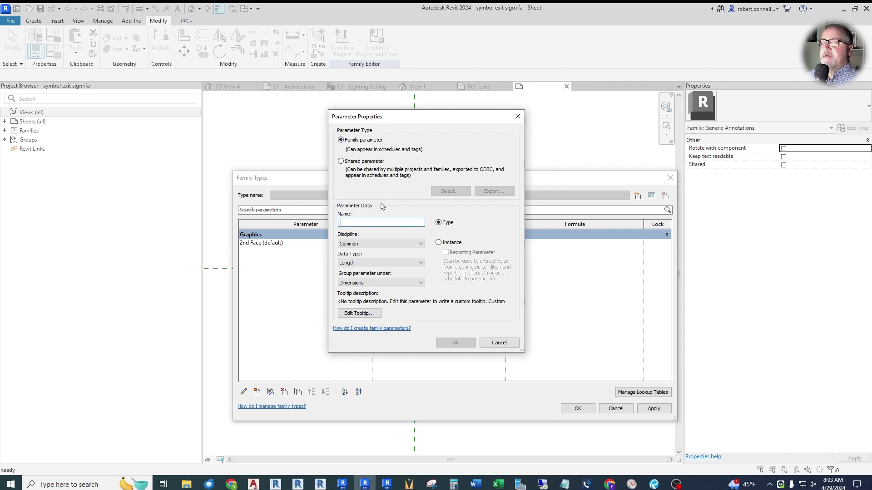
pyautogui.write('A')
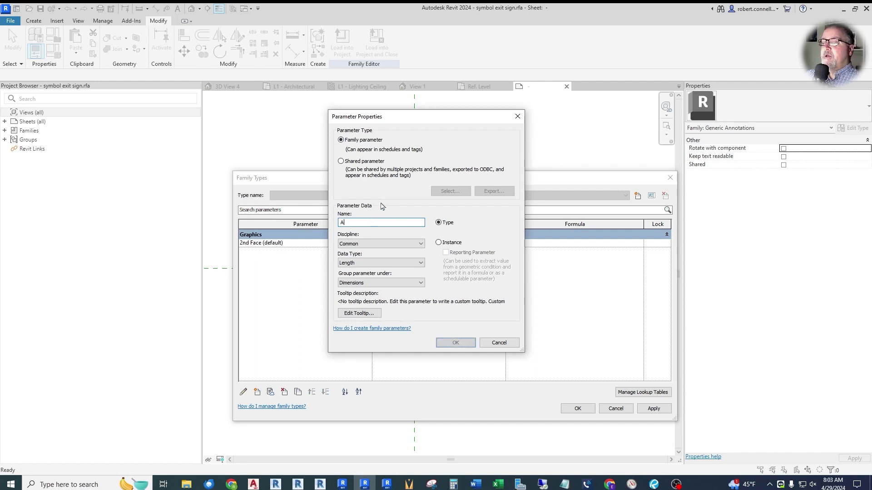
pyautogui.write('rrow 1 Left')
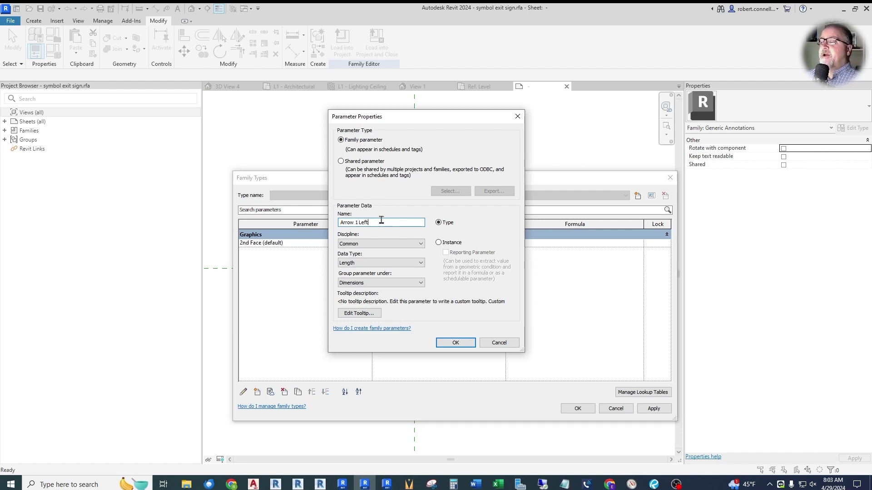
pyautogui.click(439, 244)
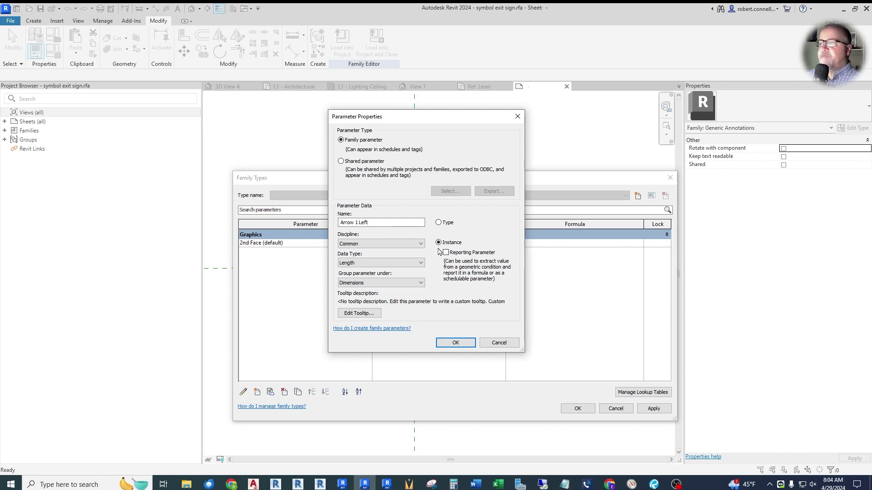
pyautogui.press('Return')
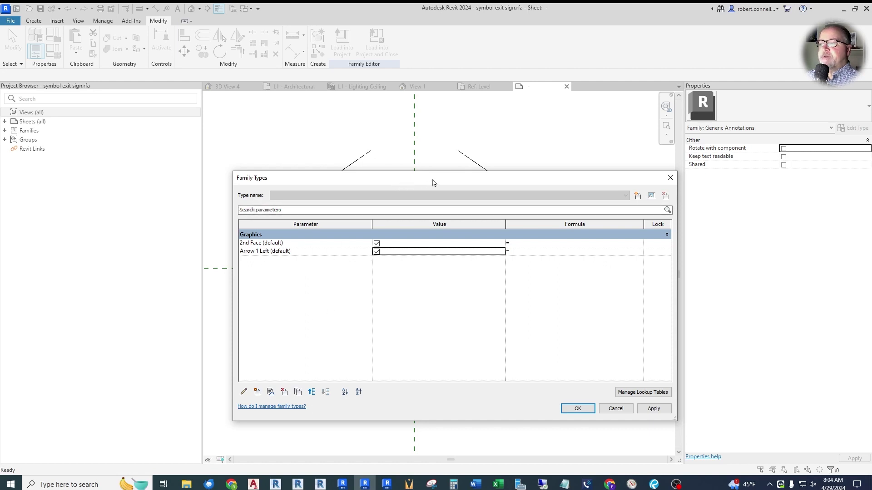
# Step: Add an instance Yes/No family parameter named Arrow 1 Right, grouped under Graphics
pyautogui.moveTo(432, 181); pyautogui.dragTo(417, 250)
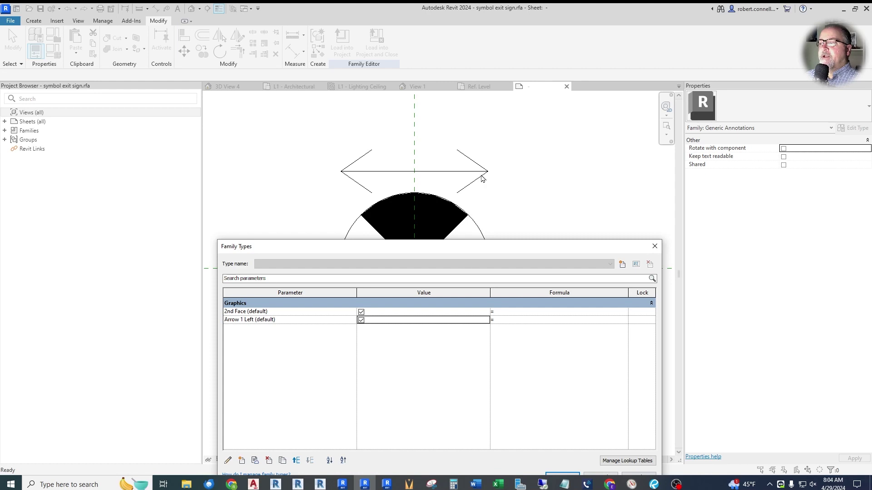
pyautogui.moveTo(414, 246); pyautogui.dragTo(409, 104)
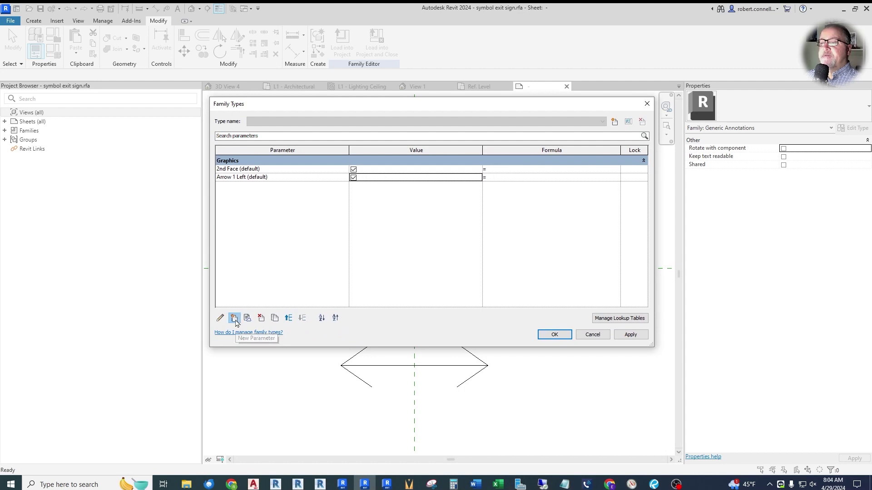
pyautogui.click(235, 319)
pyautogui.write('Arrow 1 Right')
pyautogui.click(439, 243)
pyautogui.click(420, 263)
pyautogui.click(359, 411)
pyautogui.click(421, 283)
pyautogui.click(359, 336)
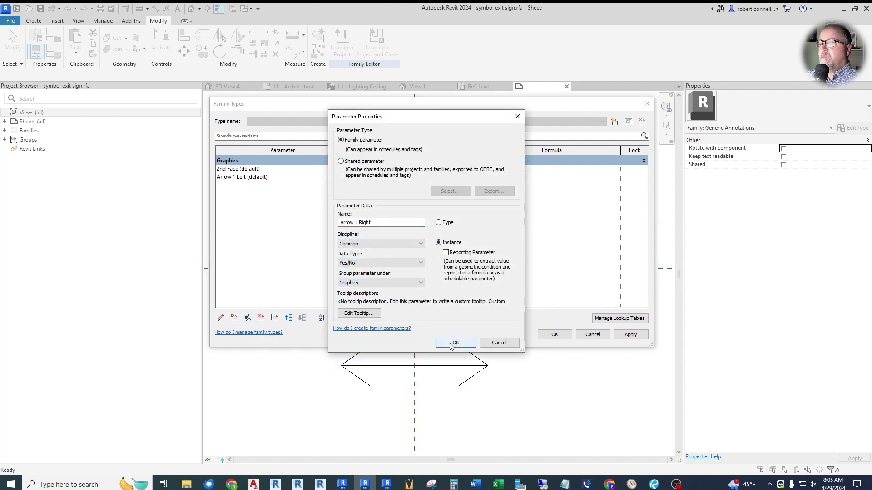
pyautogui.click(451, 345)
# Step: Add an instance Yes/No family parameter named Arrow 2 Left, grouped under Graphics
pyautogui.click(234, 319)
pyautogui.write('Arrow 2 Left')
pyautogui.click(439, 242)
pyautogui.click(420, 263)
pyautogui.click(346, 377)
pyautogui.click(420, 283)
pyautogui.click(359, 336)
pyautogui.click(455, 343)
# Step: Add an instance Yes/No family parameter named Arrow 2 Right, grouped under Graphics, and accept the family types
pyautogui.click(235, 319)
pyautogui.write('Arrow 2 Right')
pyautogui.click(438, 242)
pyautogui.click(421, 263)
pyautogui.click(347, 380)
pyautogui.click(420, 283)
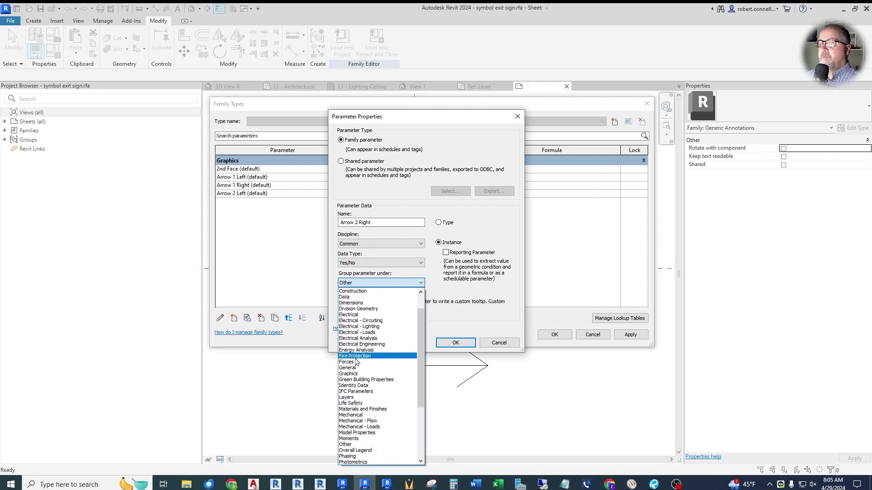
pyautogui.click(349, 373)
pyautogui.click(447, 344)
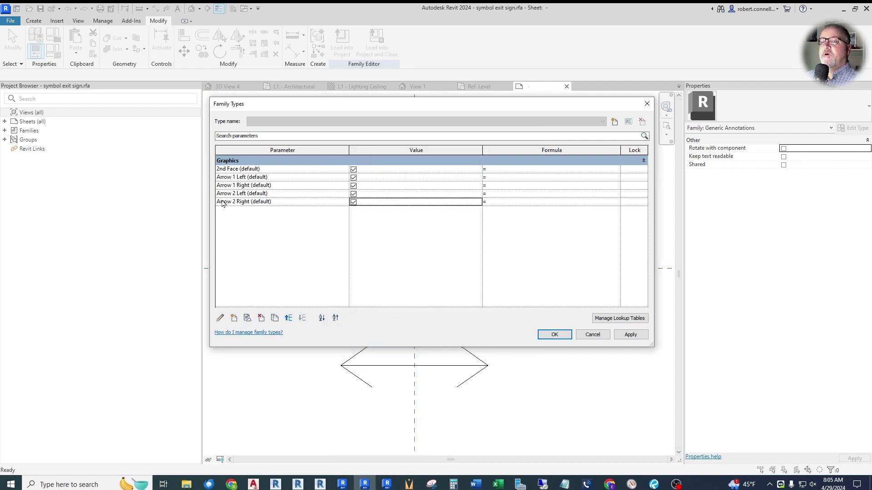
pyautogui.click(555, 335)
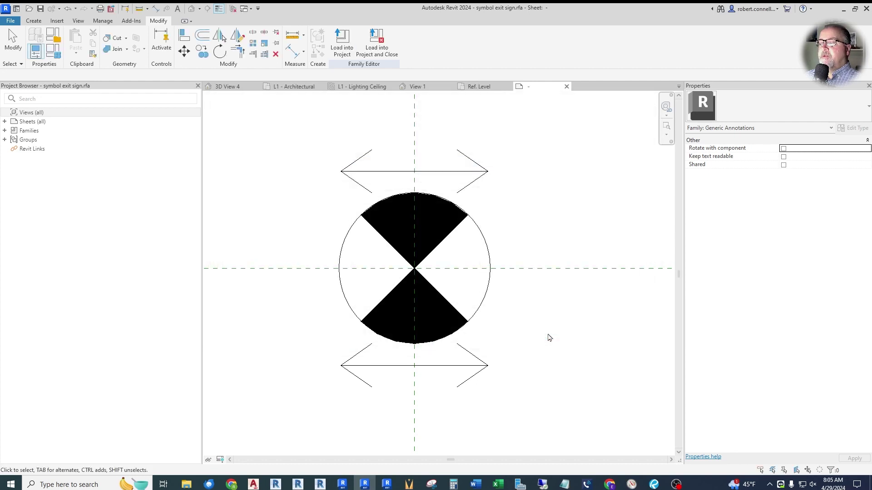
pyautogui.click(397, 171)
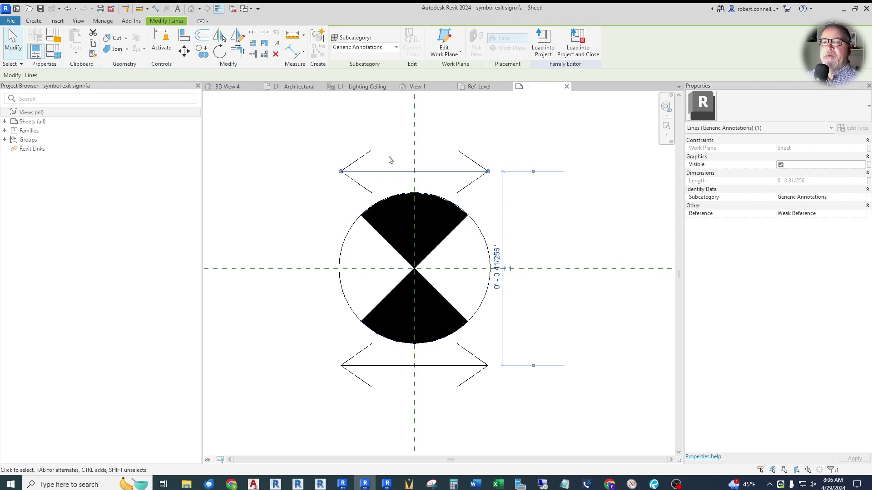
pyautogui.click(399, 125)
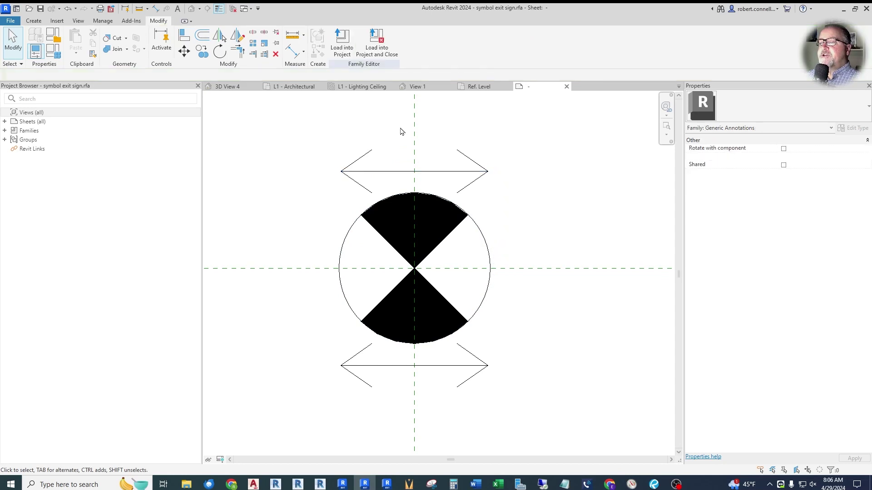
pyautogui.click(386, 173)
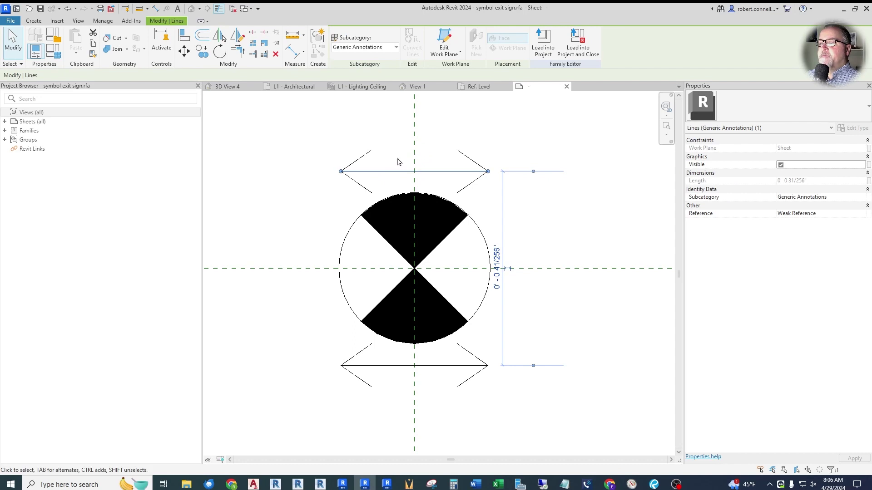
pyautogui.click(380, 161)
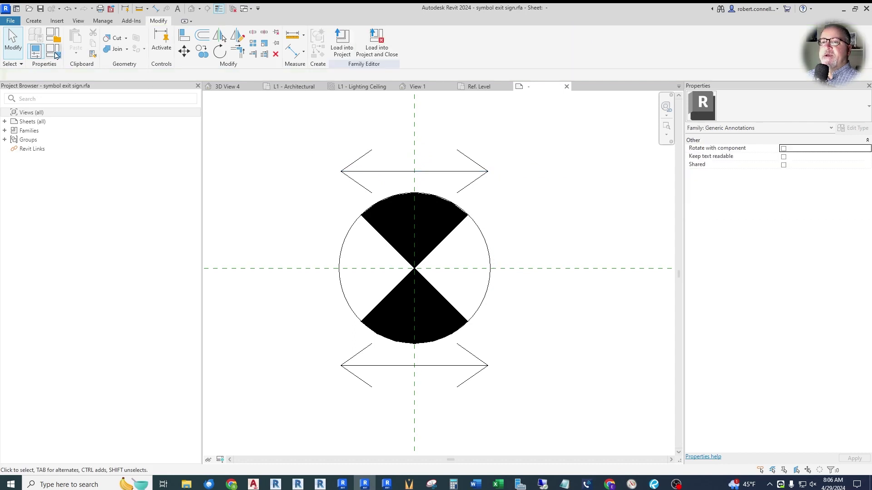
# Step: Add an instance Yes/No family parameter named arrow 1 line, grouped under Other
pyautogui.click(56, 54)
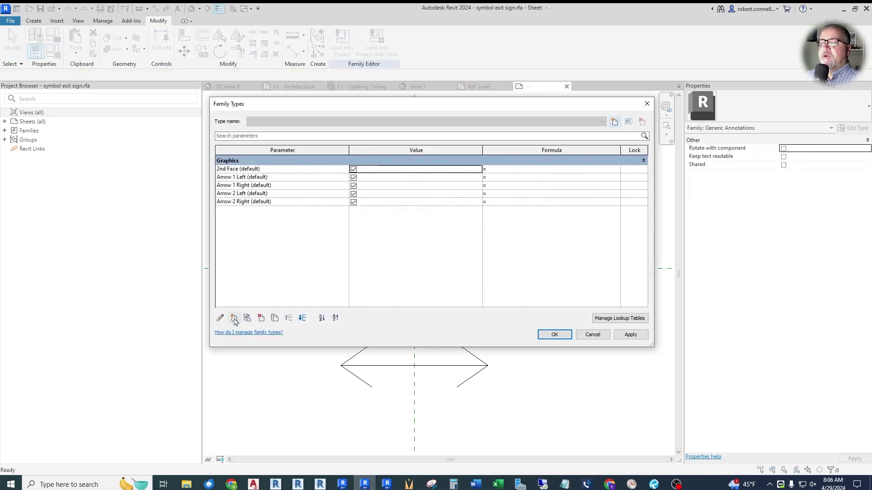
pyautogui.click(234, 318)
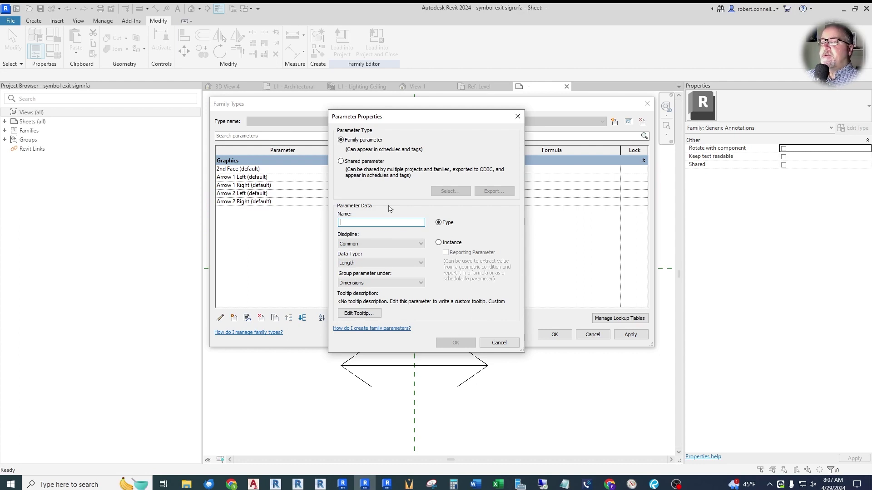
pyautogui.write('arrow 1 line')
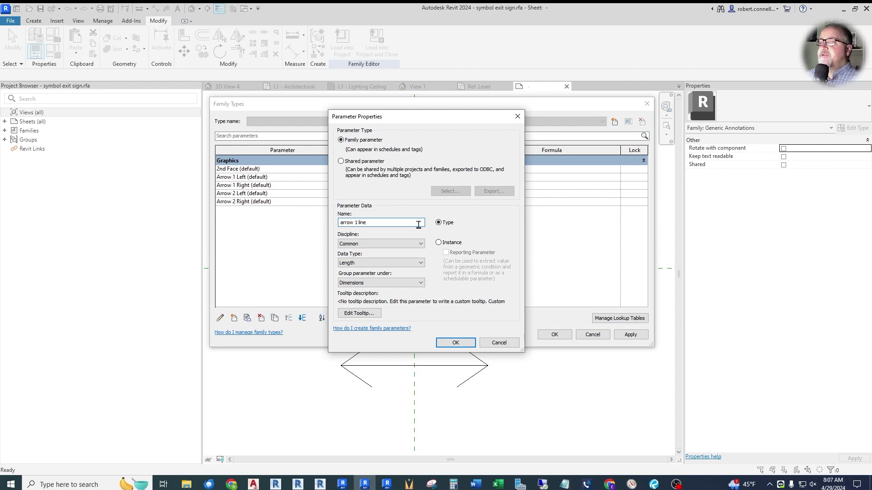
pyautogui.click(439, 243)
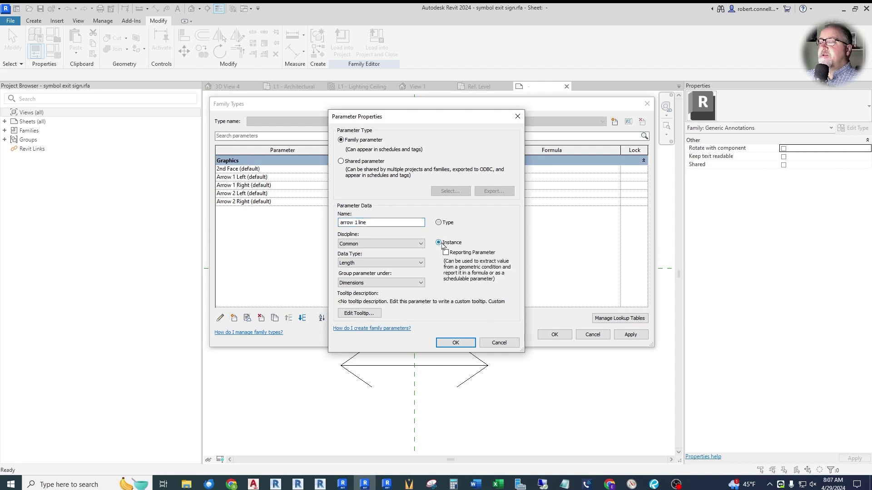
pyautogui.click(363, 267)
pyautogui.click(351, 384)
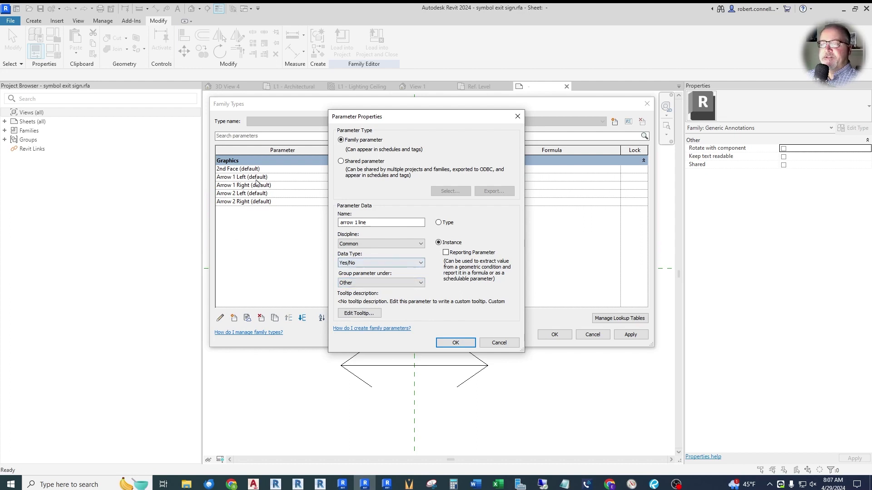
pyautogui.click(454, 342)
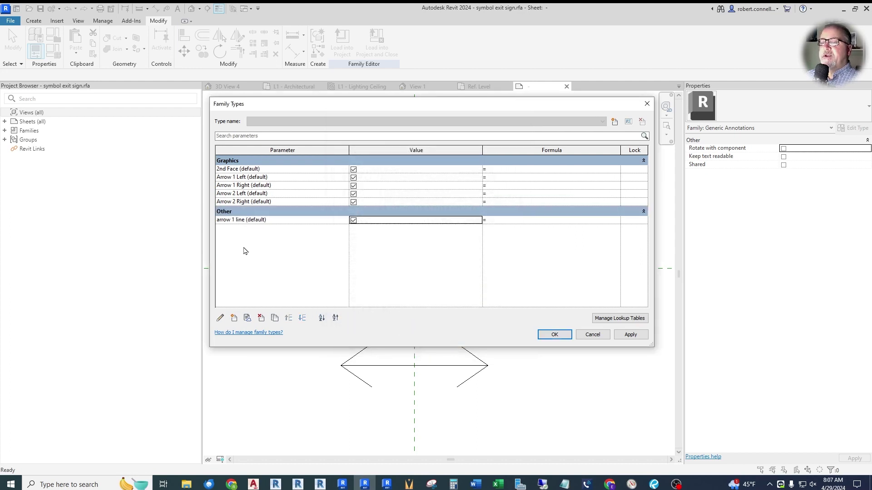
# Step: Add an instance Yes/No family parameter named arrow 2 line, grouped under Other
pyautogui.click(234, 319)
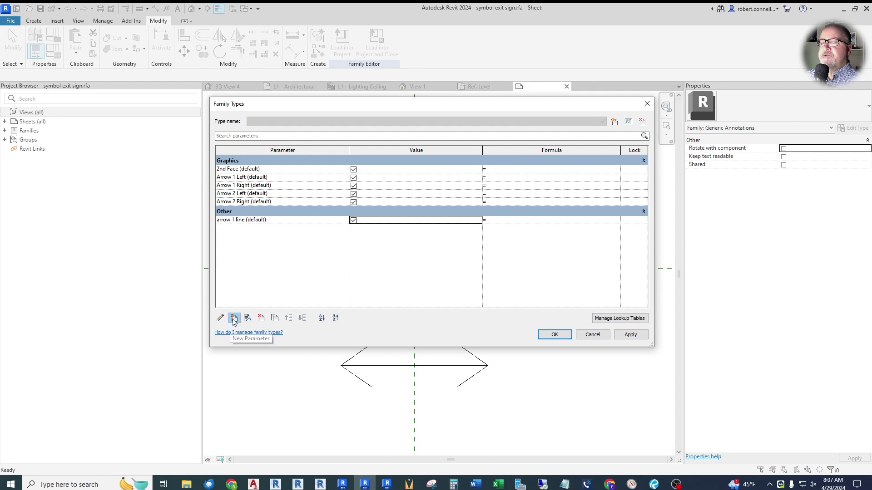
pyautogui.write('arrow 2 line')
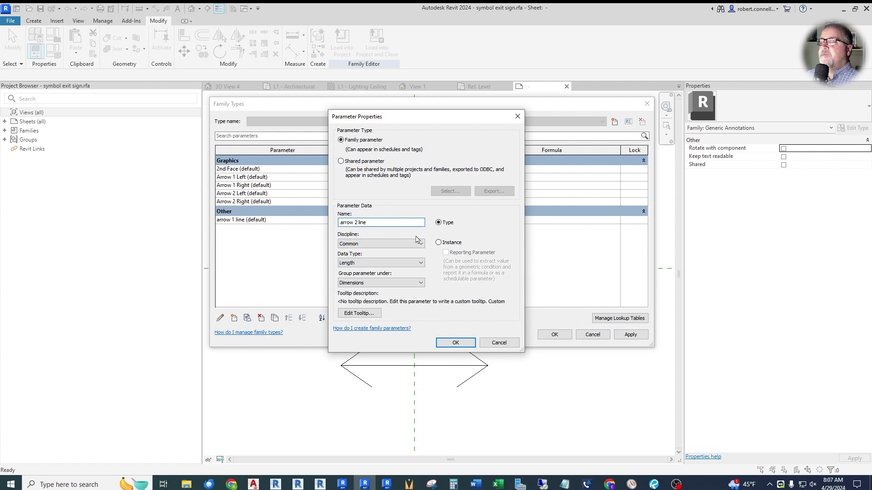
pyautogui.click(439, 242)
pyautogui.click(396, 263)
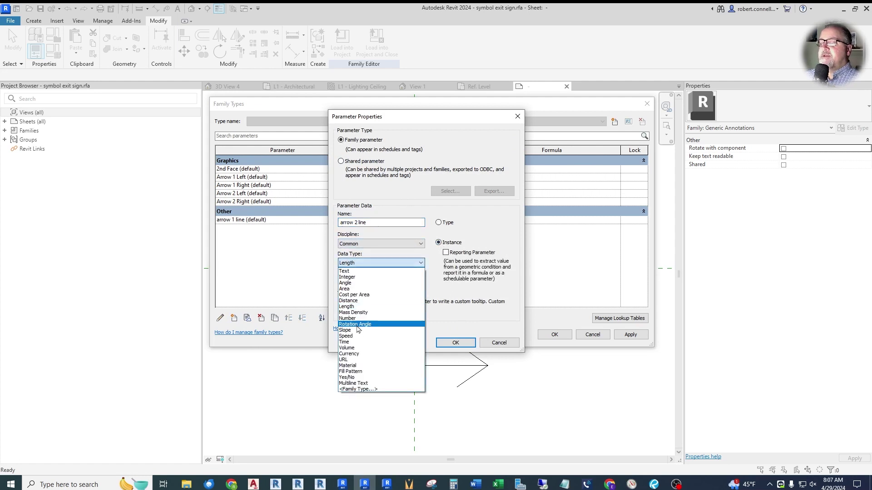
pyautogui.click(352, 381)
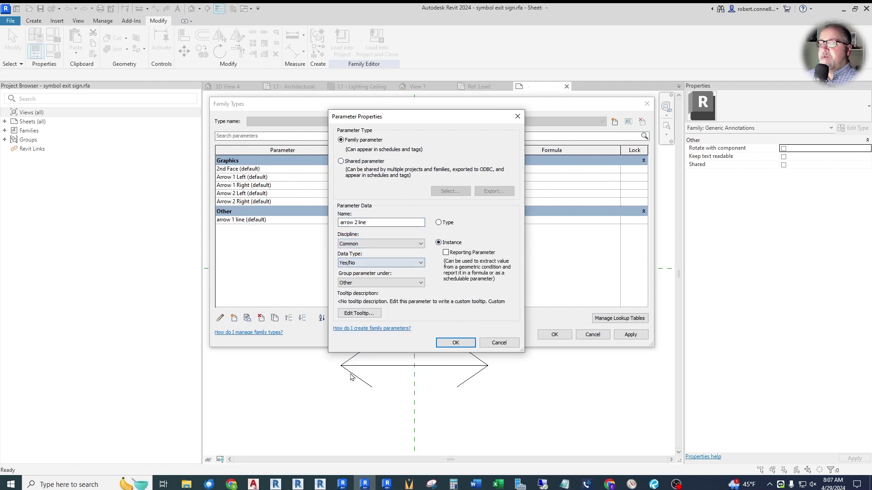
pyautogui.click(451, 343)
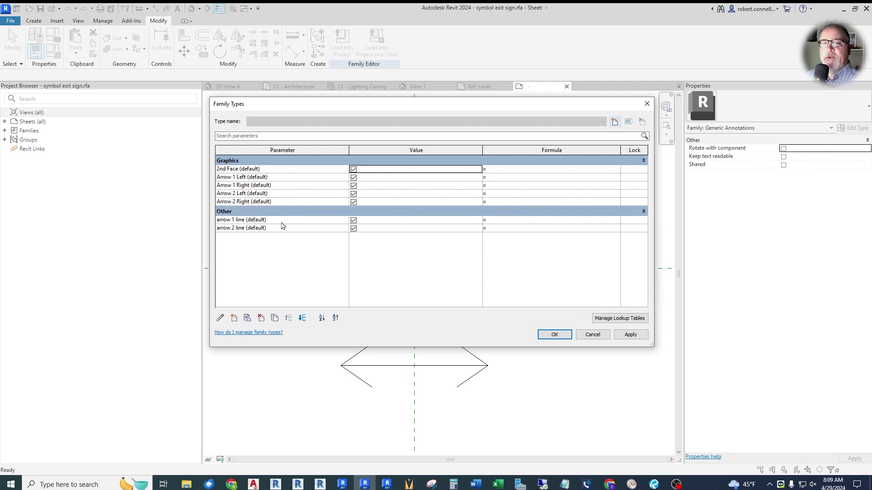
# Step: Set the formula of arrow 1 line to or(Arrow 1 Left, Arrow 1 Right) and apply it
pyautogui.click(494, 223)
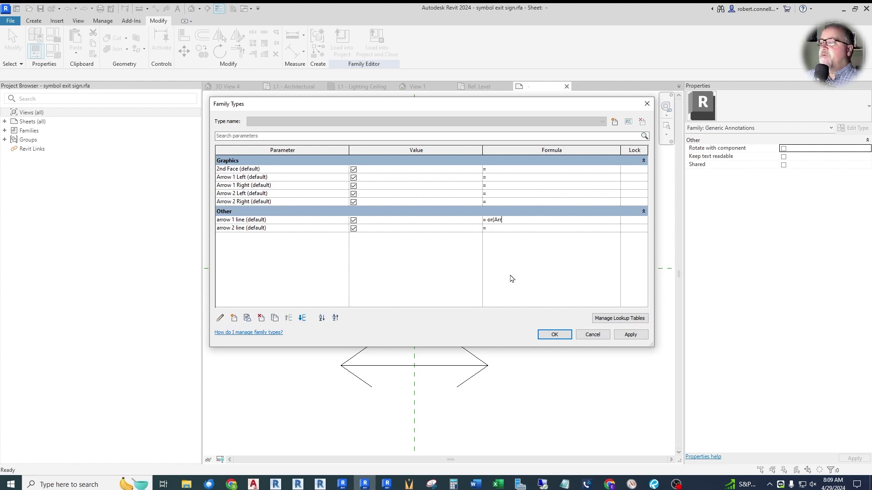
pyautogui.write('1 Left, Arrow 1 Right')
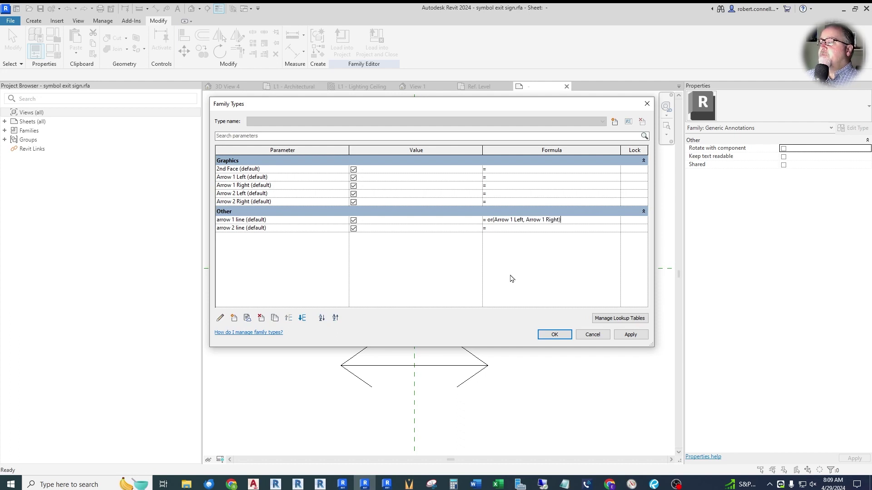
pyautogui.click(489, 218)
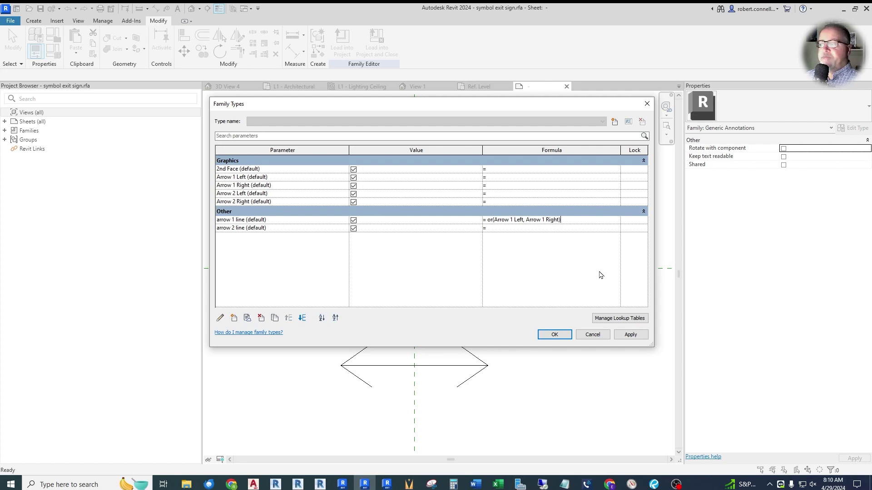
pyautogui.click(630, 335)
# Step: Set the formula of arrow 2 line to or(Arrow 2 Left, Arrow 2 Right), apply it and accept the family types
pyautogui.click(495, 228)
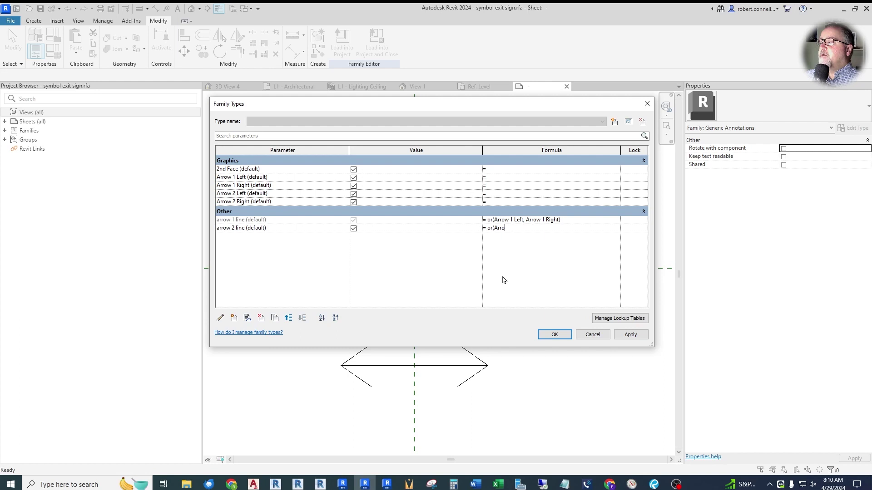
pyautogui.write('Left, Arrow 2 Right')
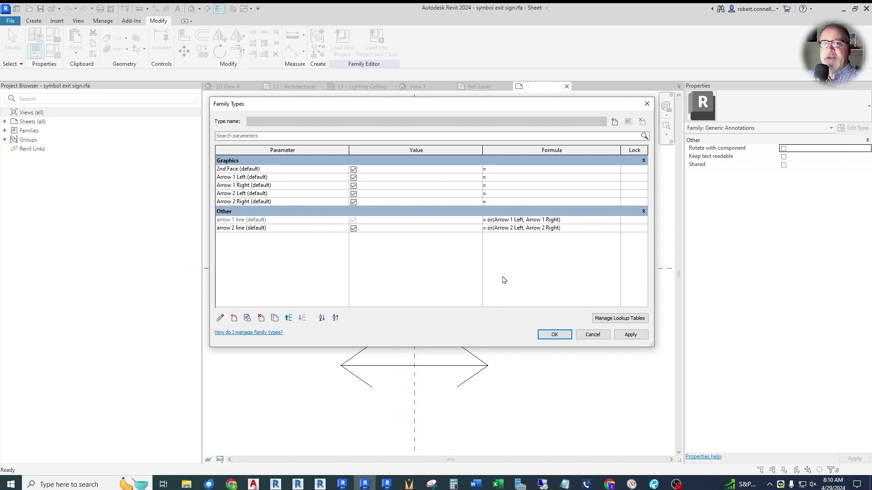
pyautogui.click(503, 280)
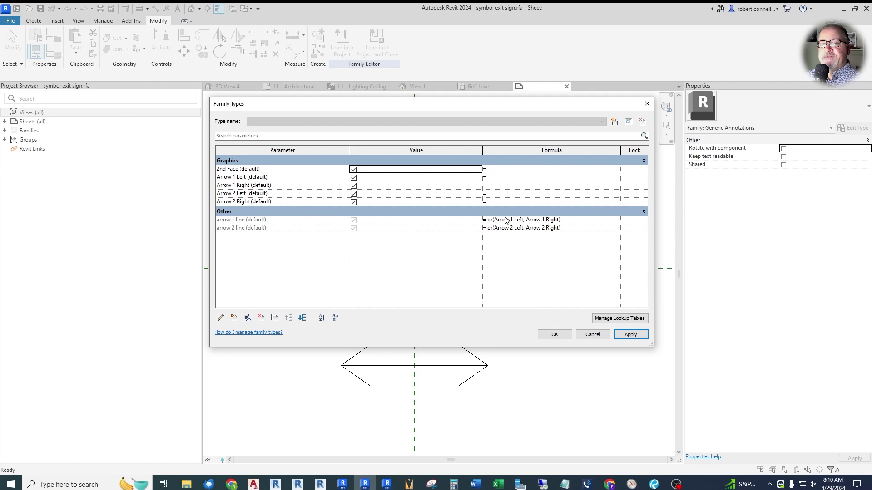
pyautogui.click(554, 335)
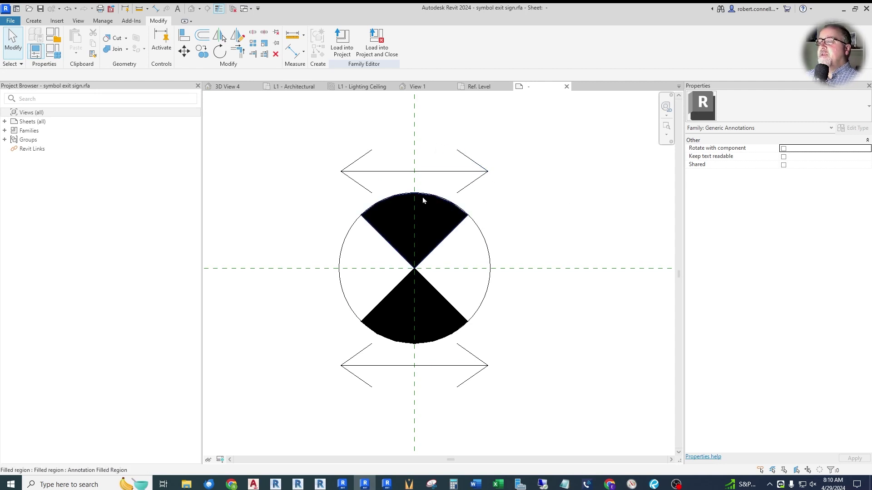
pyautogui.click(374, 219)
pyautogui.click(427, 105)
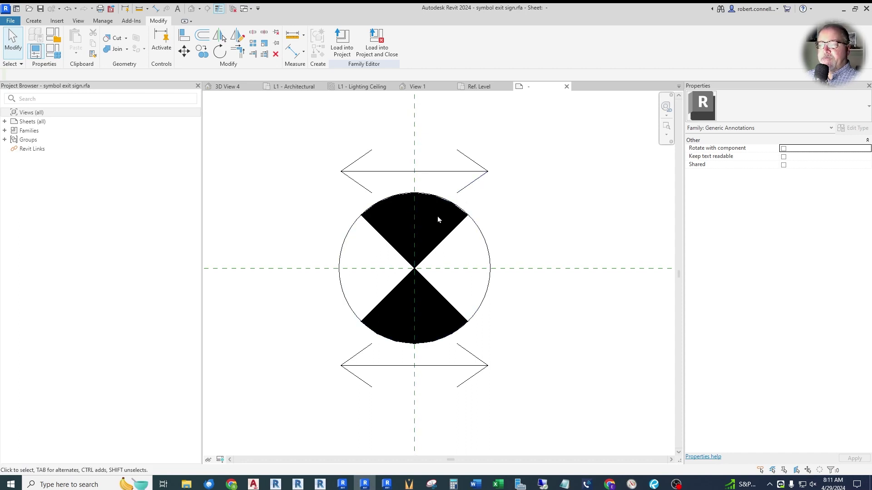
pyautogui.press('z')
pyautogui.press('f')
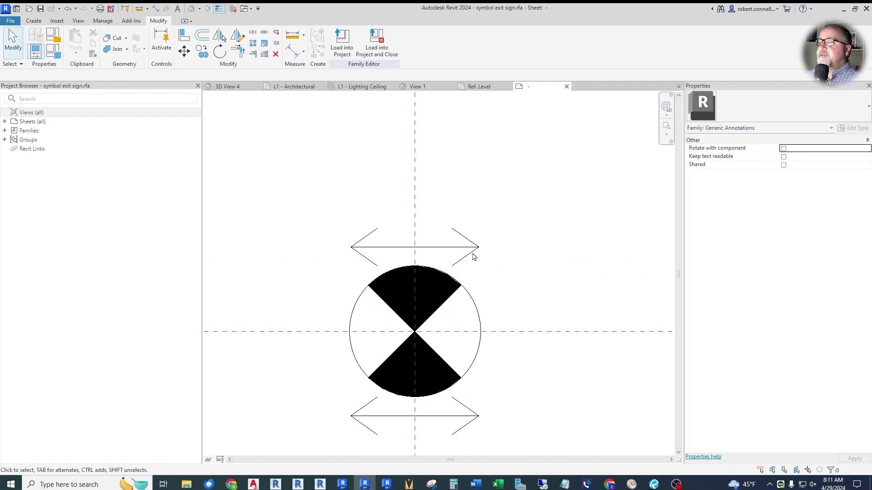
# Step: Associate the visibility of the two right-hand arrowhead lines above the circle with the Arrow 1 Left parameter
pyautogui.click(462, 237)
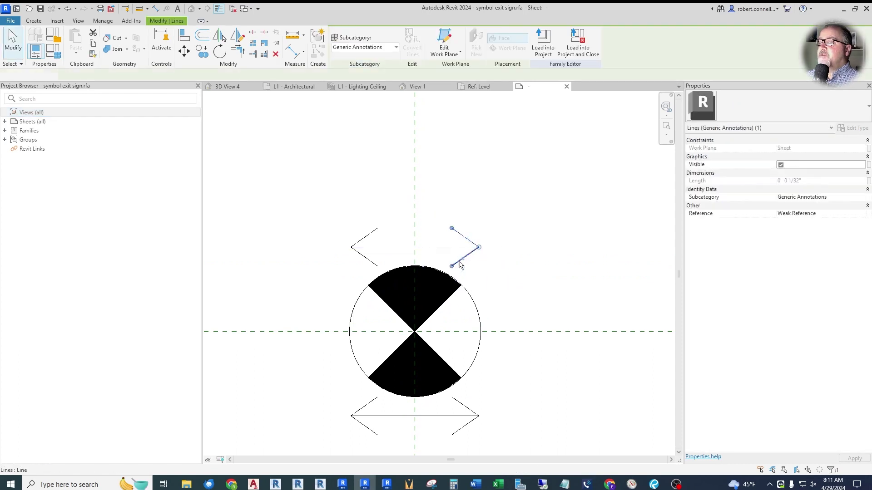
pyautogui.keyDown('ctrl'); pyautogui.click(459, 264); pyautogui.keyUp('ctrl')
pyautogui.scroll(2, 479, 271)
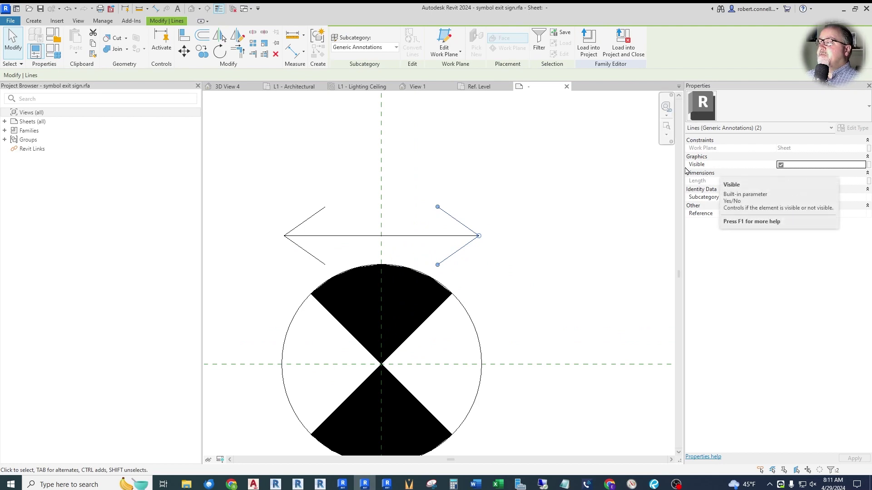
pyautogui.click(869, 167)
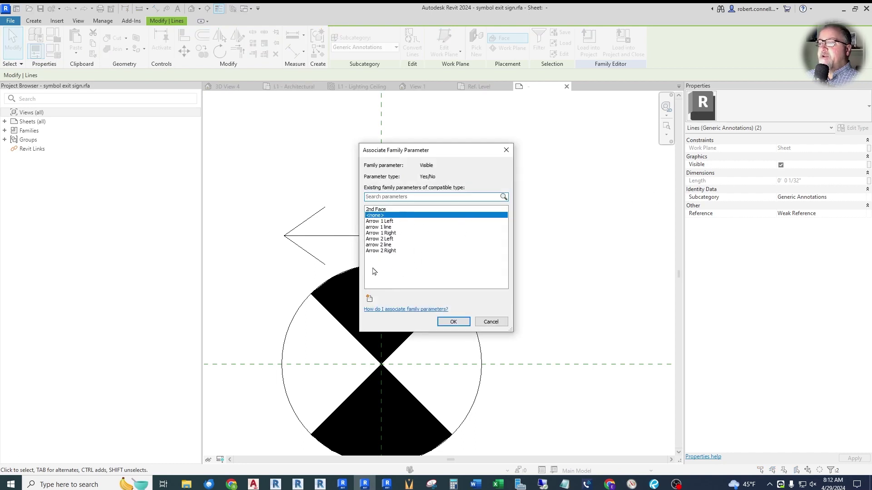
pyautogui.moveTo(436, 150); pyautogui.dragTo(579, 169)
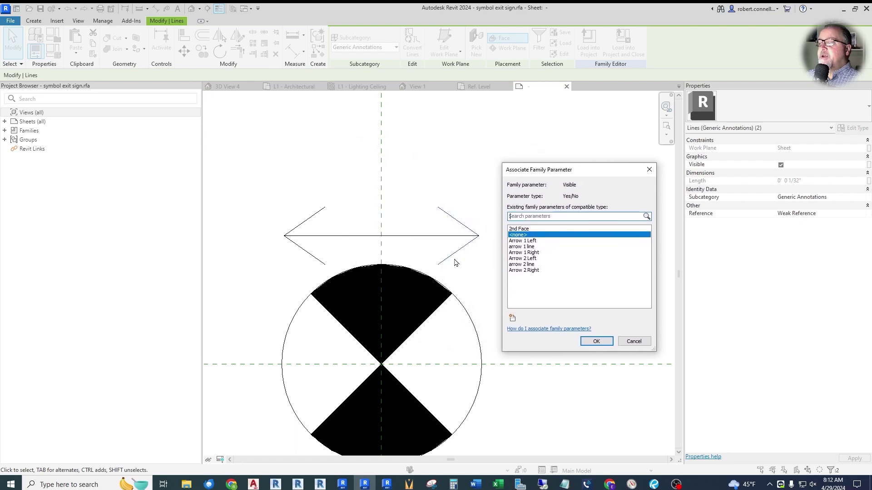
pyautogui.click(525, 241)
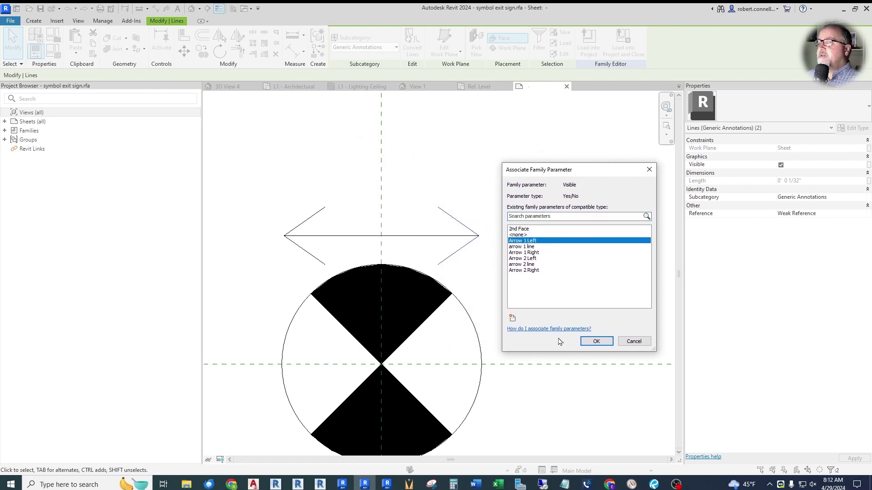
pyautogui.click(591, 340)
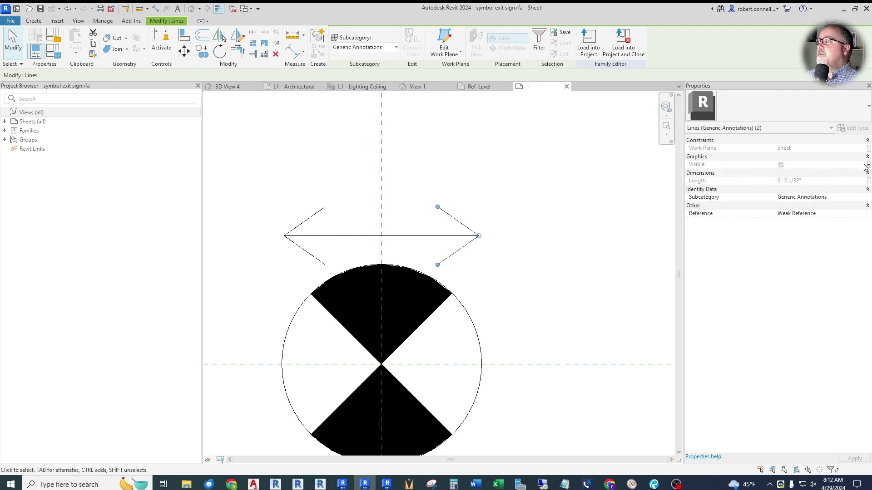
pyautogui.click(487, 207)
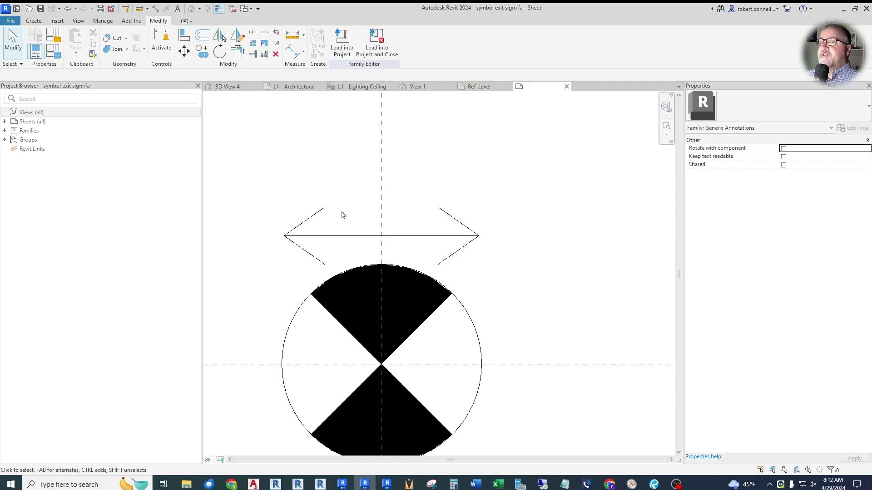
# Step: Associate the visibility of the two left-hand arrowhead lines above the circle with the Arrow 1 Right parameter
pyautogui.click(312, 217)
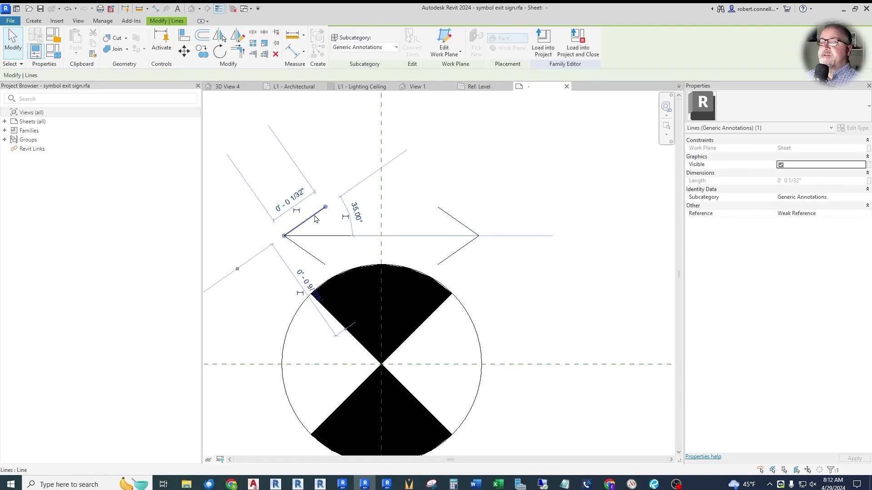
pyautogui.keyDown('ctrl'); pyautogui.click(313, 259); pyautogui.keyUp('ctrl')
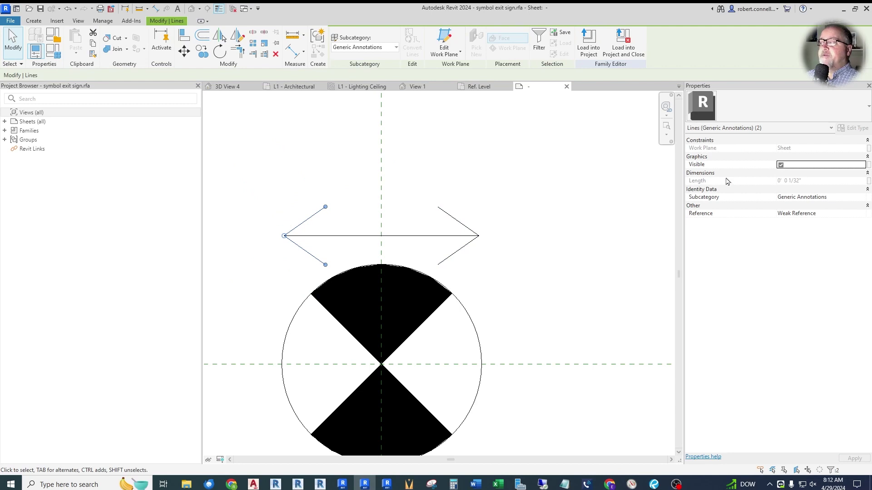
pyautogui.click(868, 165)
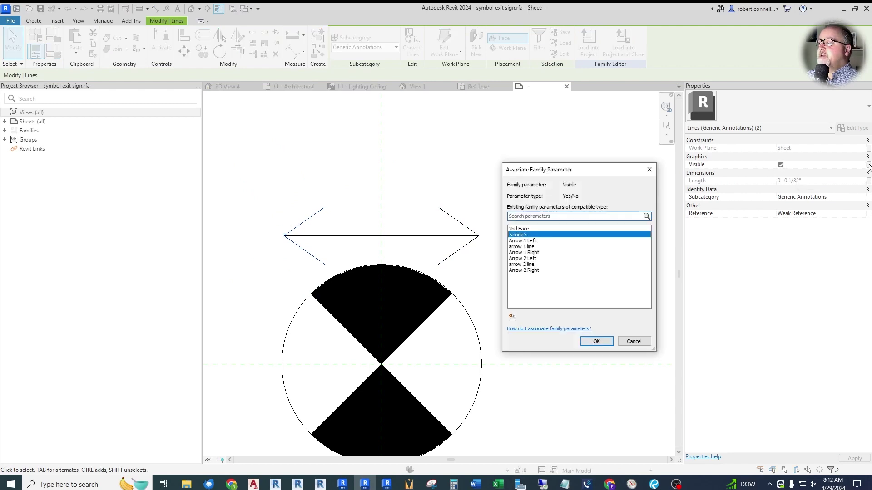
pyautogui.click(532, 253)
pyautogui.click(591, 342)
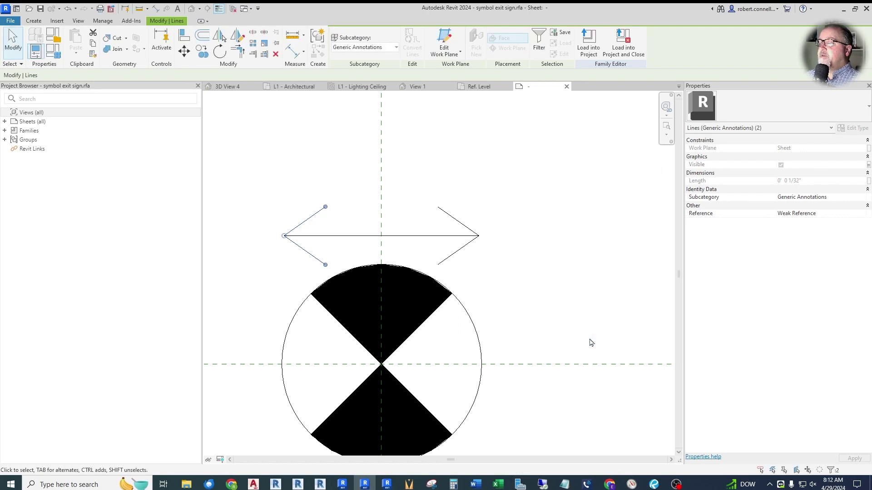
pyautogui.click(454, 203)
# Step: Associate the visibility of the two left-hand arrowhead lines below the circle with the Arrow 2 Left parameter
pyautogui.scroll(-4, 459, 158)
pyautogui.scroll(4, 431, 292)
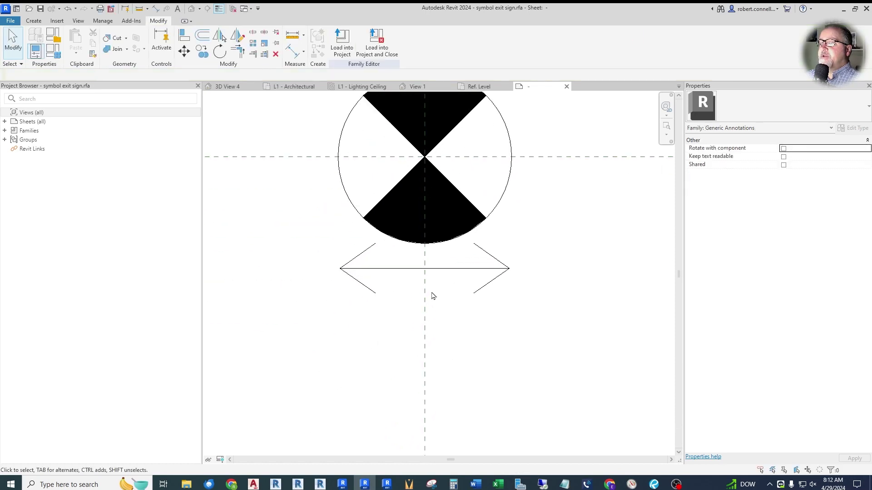
pyautogui.scroll(-2, 431, 374)
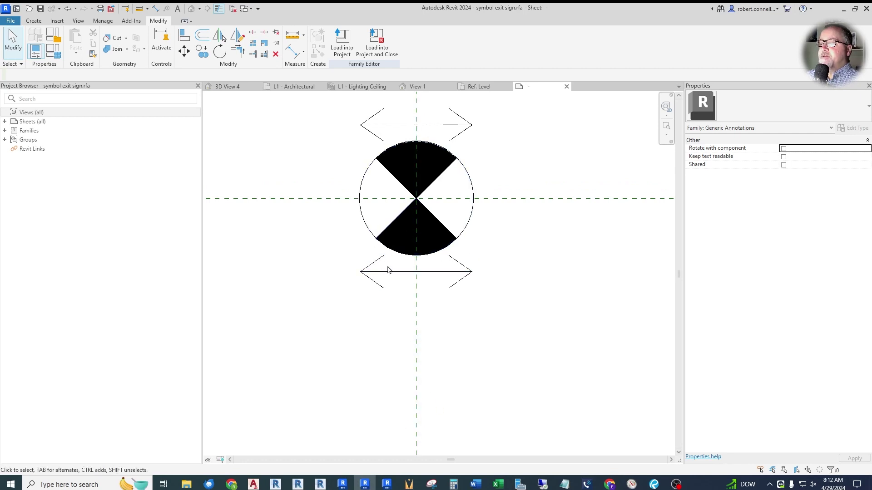
pyautogui.click(371, 263)
pyautogui.keyDown('ctrl'); pyautogui.click(379, 285); pyautogui.keyUp('ctrl')
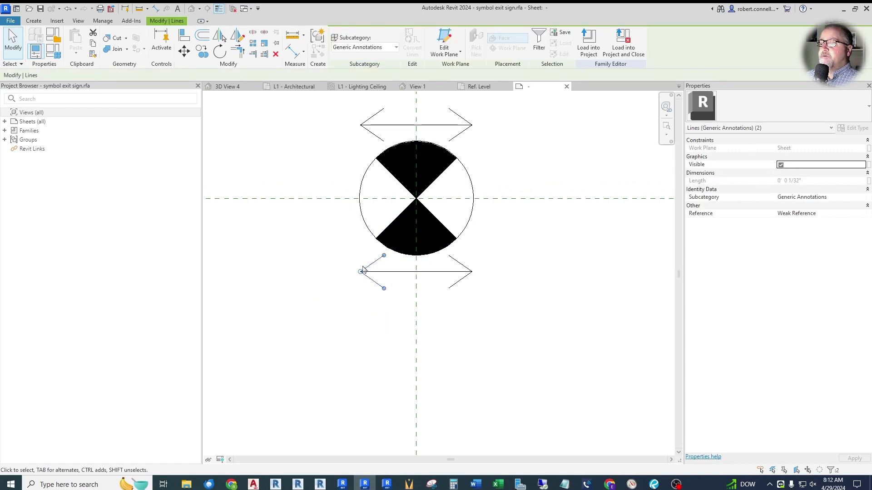
pyautogui.click(868, 164)
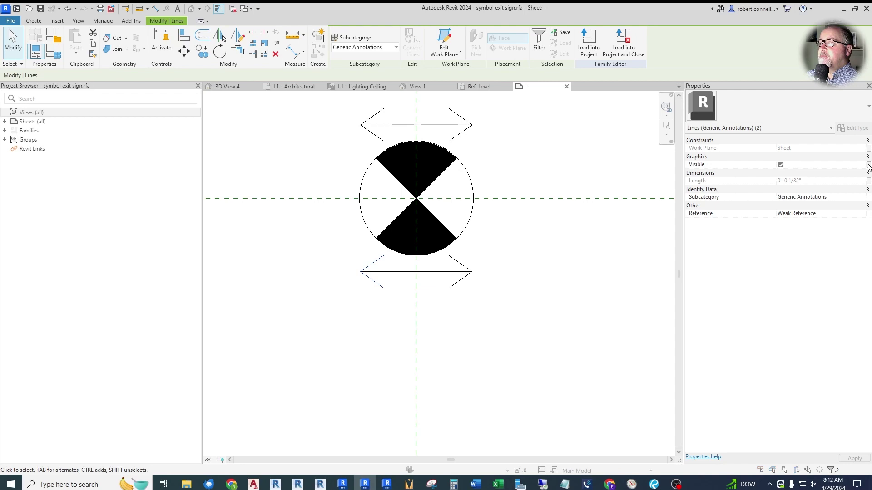
pyautogui.click(528, 259)
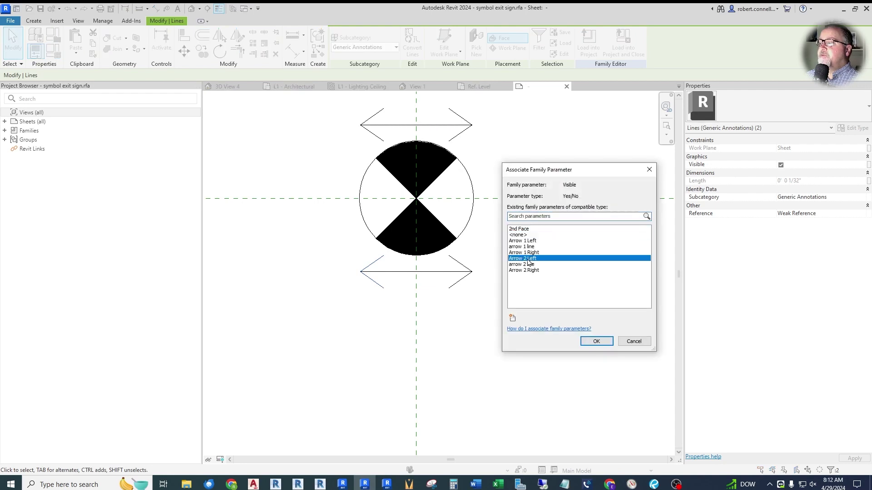
pyautogui.click(593, 342)
pyautogui.click(468, 320)
# Step: Associate the visibility of the two right-hand arrowhead lines below the circle with the Arrow 2 Right parameter
pyautogui.click(464, 265)
pyautogui.keyDown('ctrl'); pyautogui.click(453, 285); pyautogui.keyUp('ctrl')
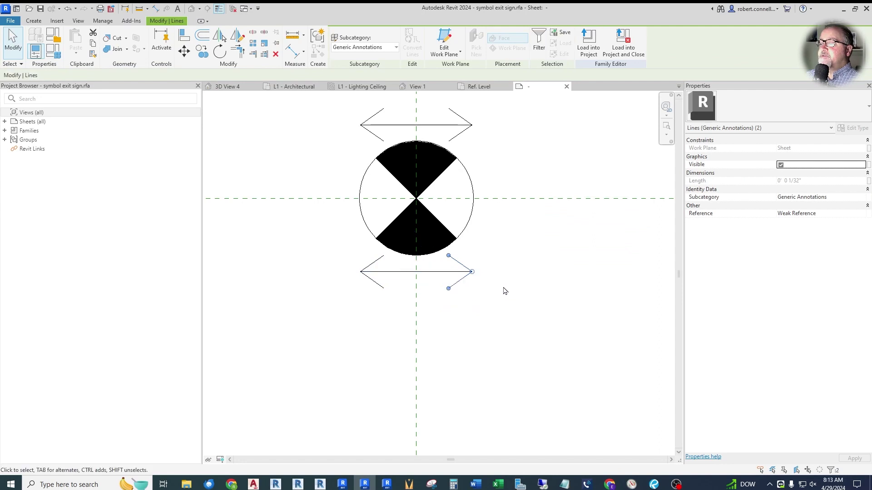
pyautogui.click(868, 166)
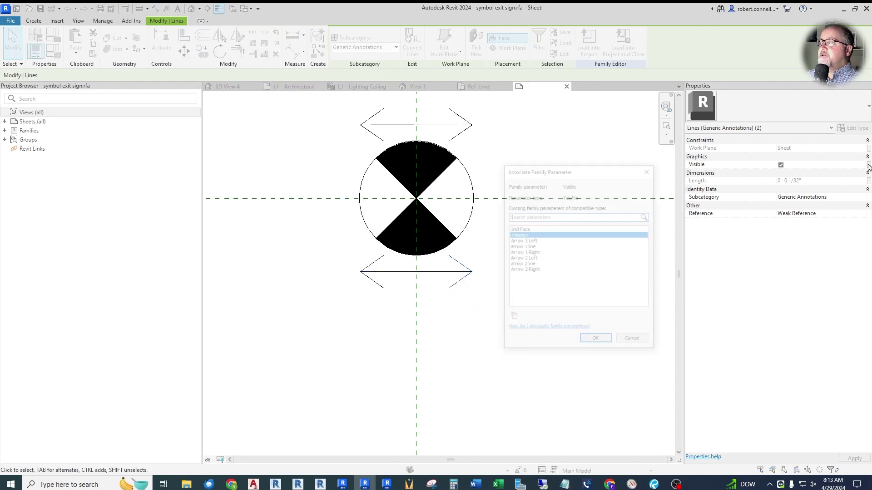
pyautogui.click(526, 271)
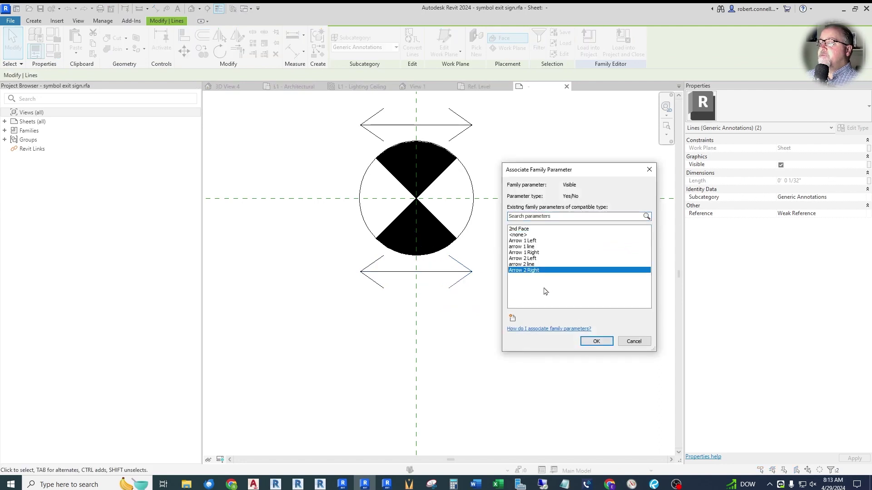
pyautogui.click(592, 342)
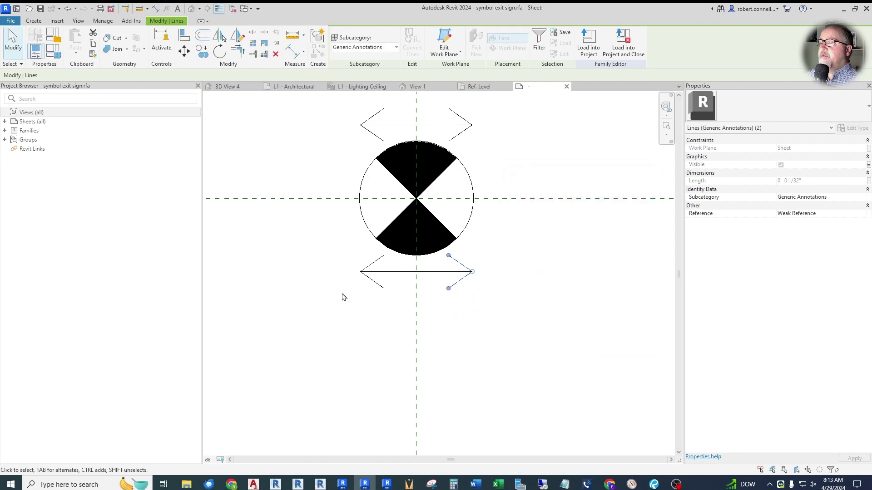
pyautogui.click(326, 294)
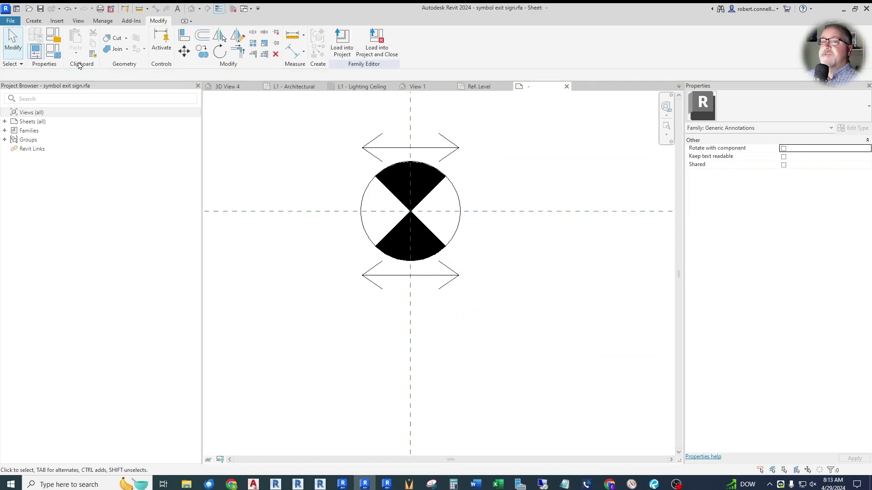
# Step: Review the arrow line formulas in the family types, and associate the visibility of the shaft above the circle with arrow 1 line
pyautogui.click(53, 51)
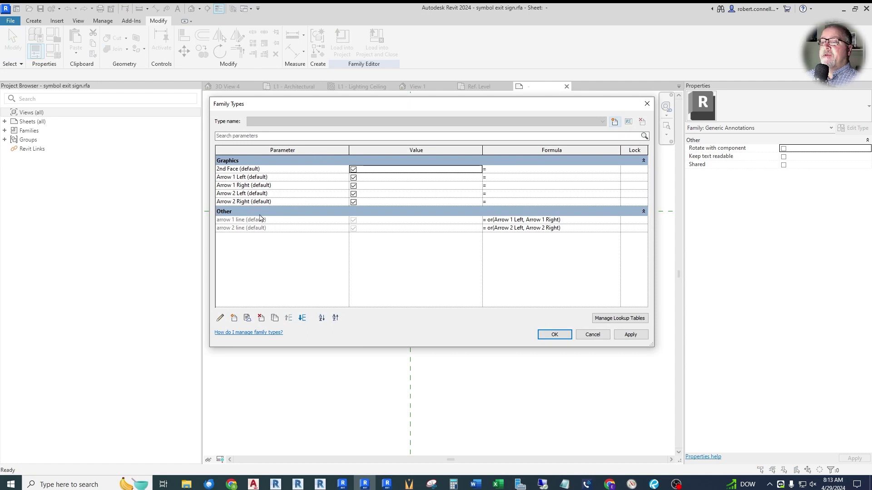
pyautogui.click(553, 334)
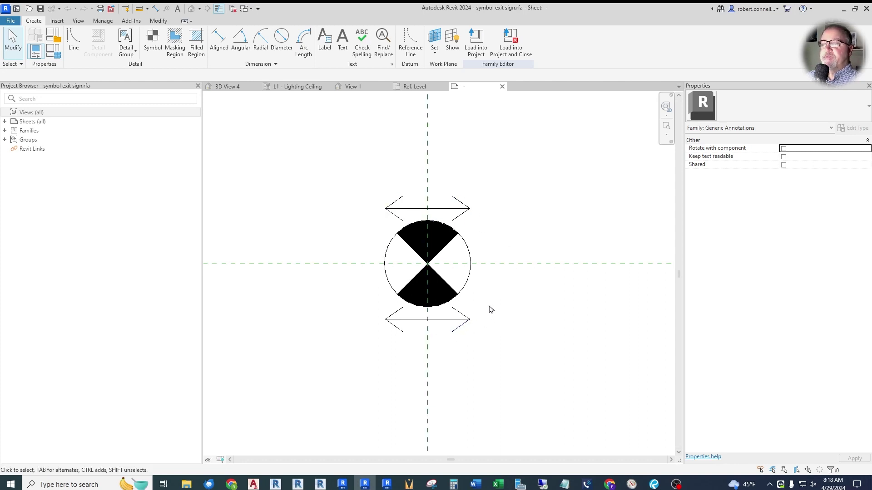
pyautogui.click(410, 209)
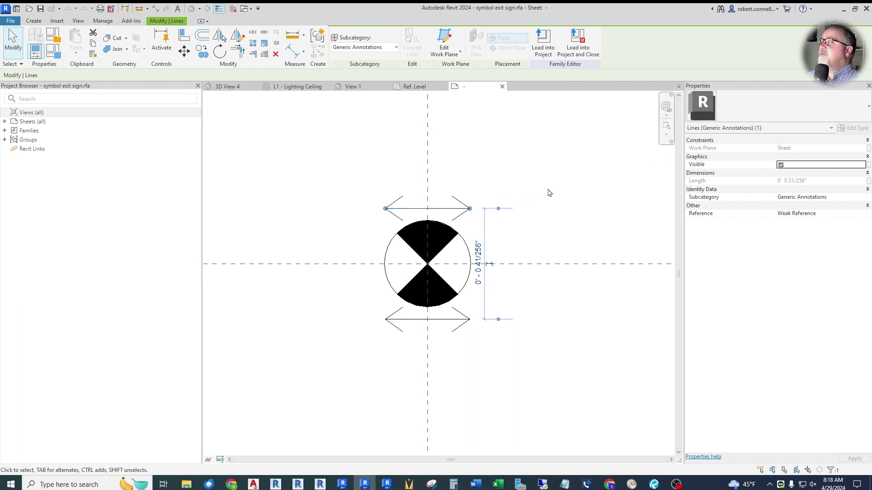
pyautogui.click(868, 166)
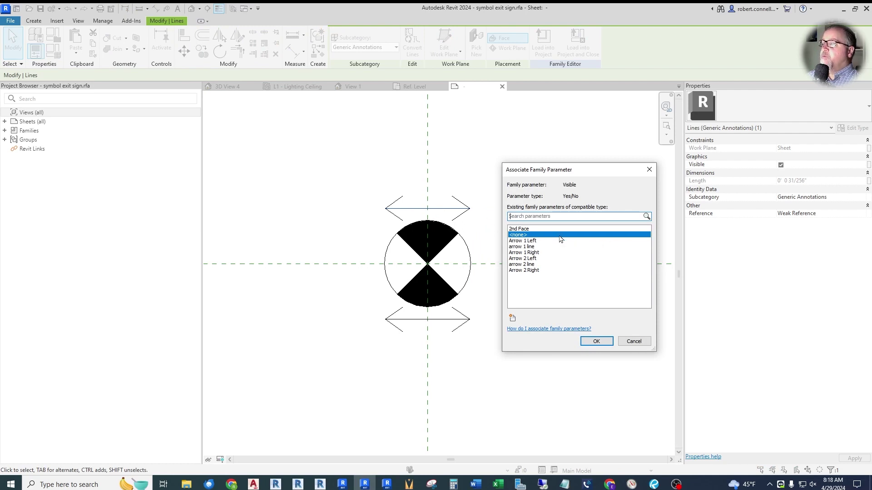
pyautogui.click(526, 247)
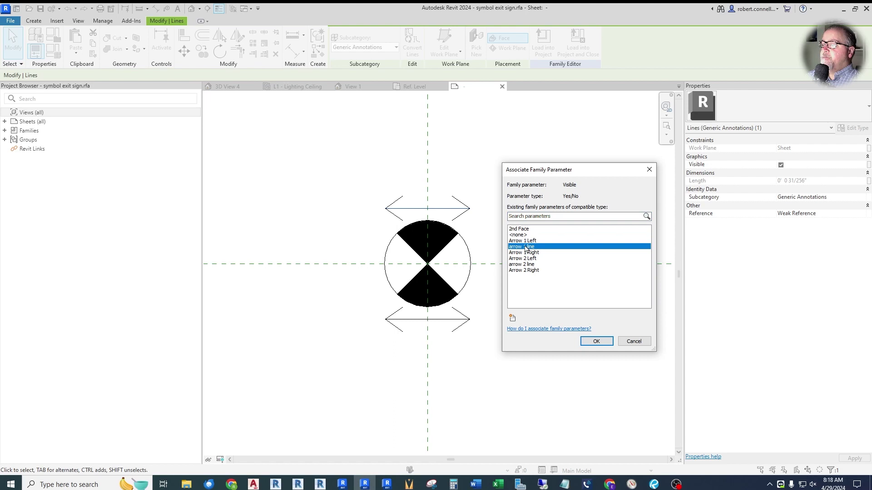
pyautogui.click(591, 342)
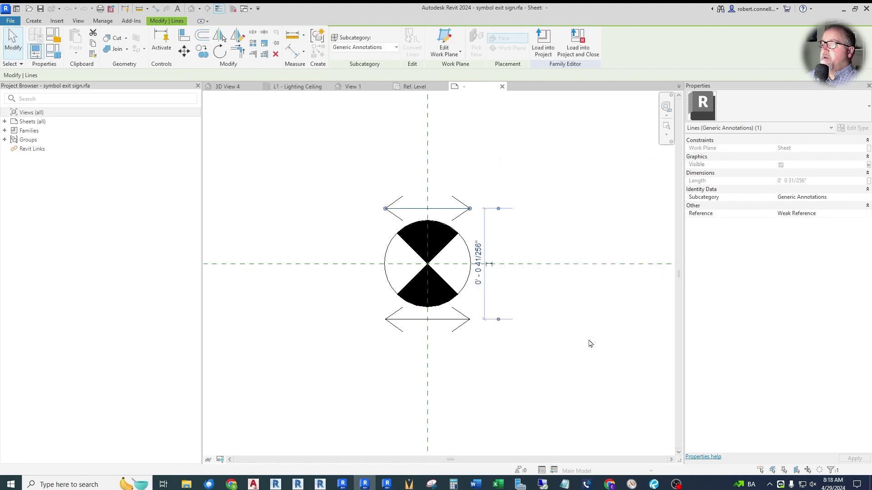
pyautogui.click(486, 237)
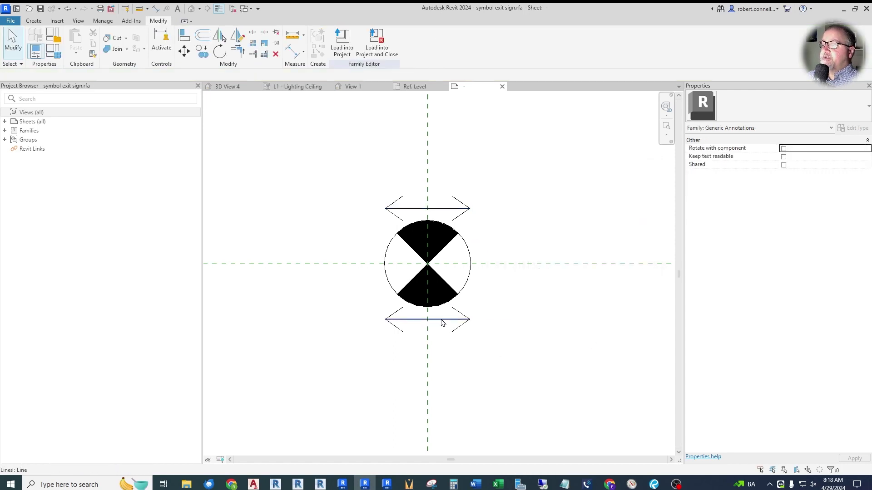
# Step: Associate the visibility of the horizontal shaft below the circle with the arrow 2 line parameter
pyautogui.click(442, 319)
pyautogui.click(868, 166)
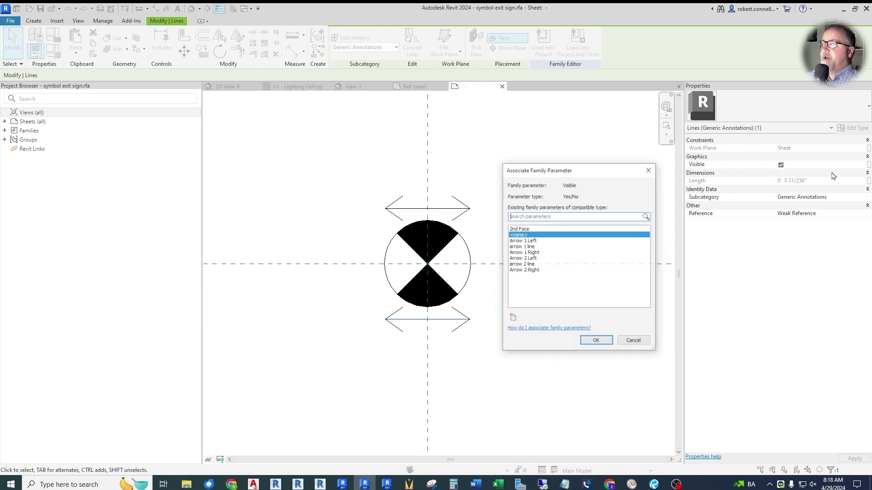
pyautogui.click(525, 265)
pyautogui.click(590, 341)
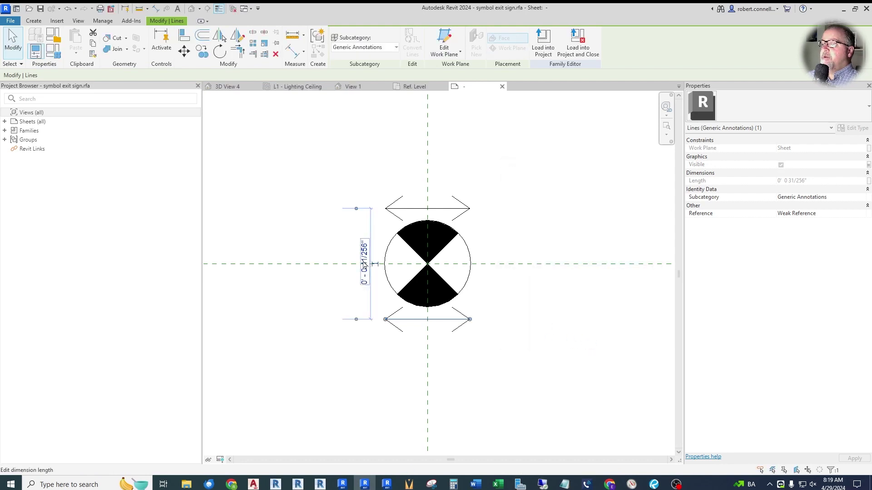
pyautogui.click(336, 234)
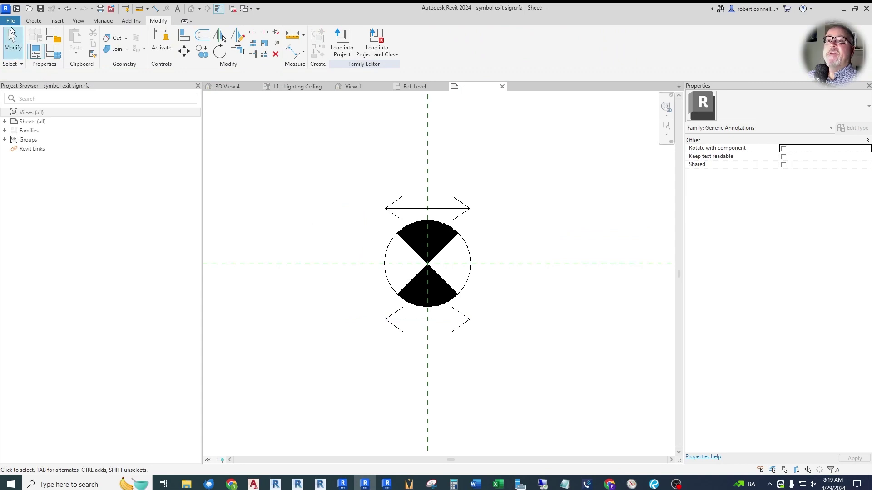
# Step: Save the family as symbol exit sign.rfa in the ER folder, accepting the current file save options
pyautogui.click(11, 21)
pyautogui.moveTo(28, 129)
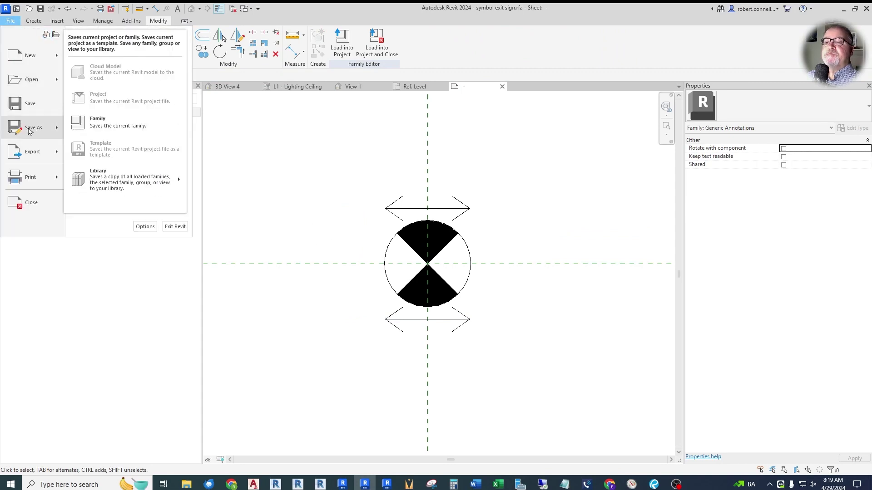
pyautogui.click(113, 122)
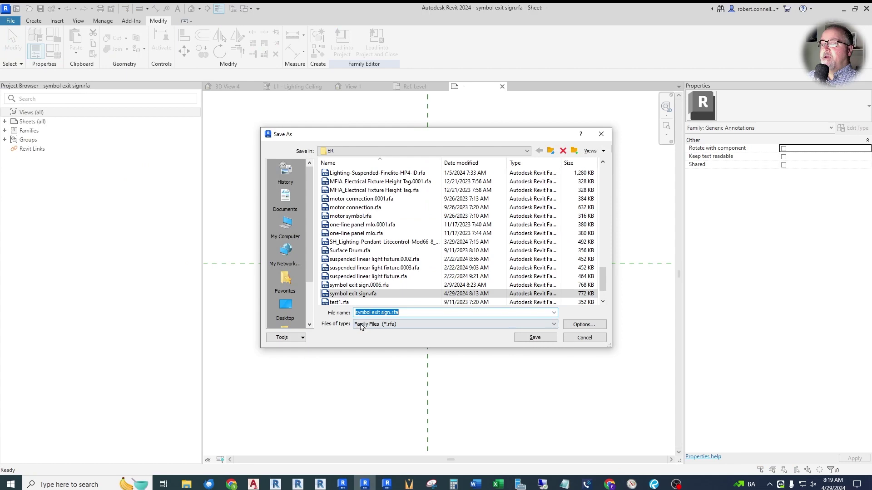
pyautogui.click(574, 325)
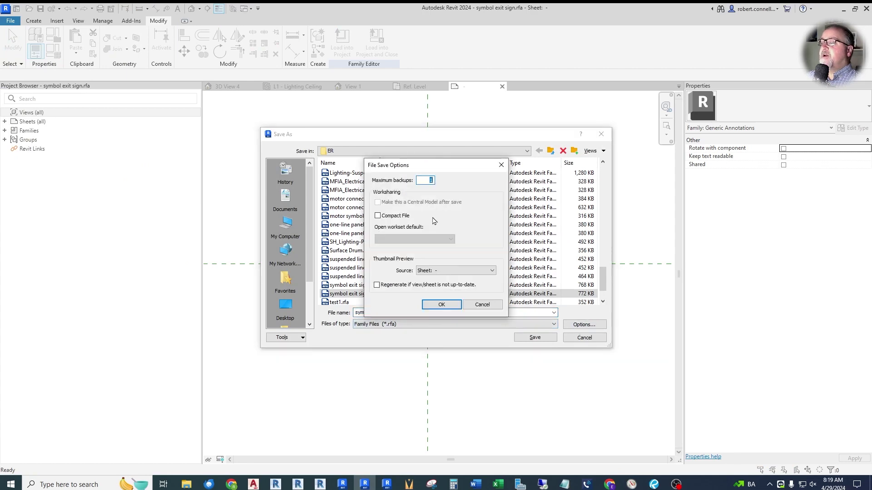
pyautogui.click(441, 305)
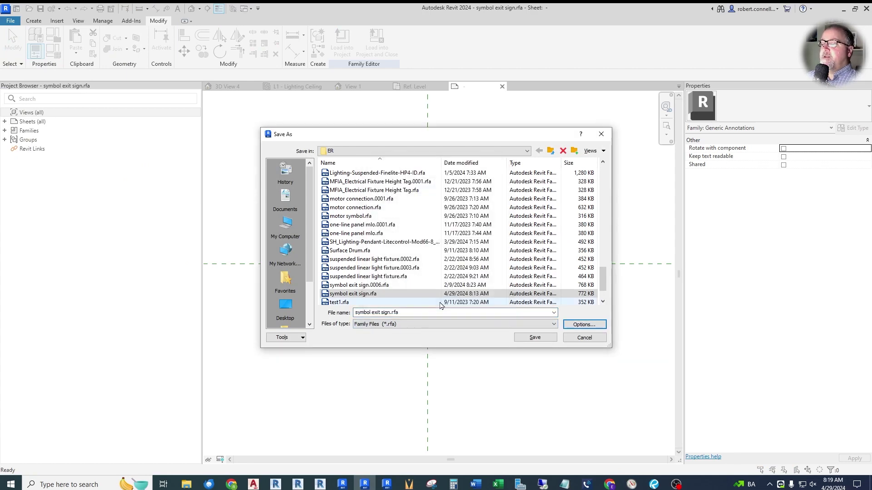
pyautogui.click(532, 337)
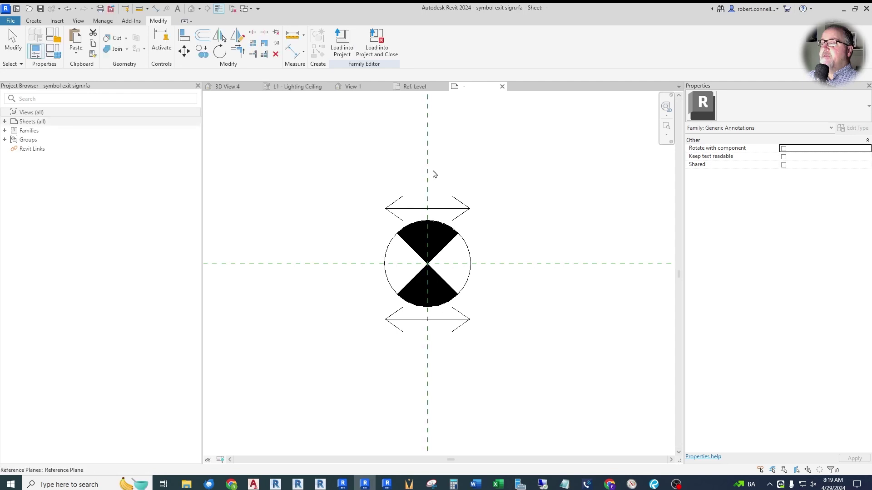
# Step: Load the symbol family into custom exit sign.rfa and close it, overwriting the existing version without its parameter values
pyautogui.click(378, 47)
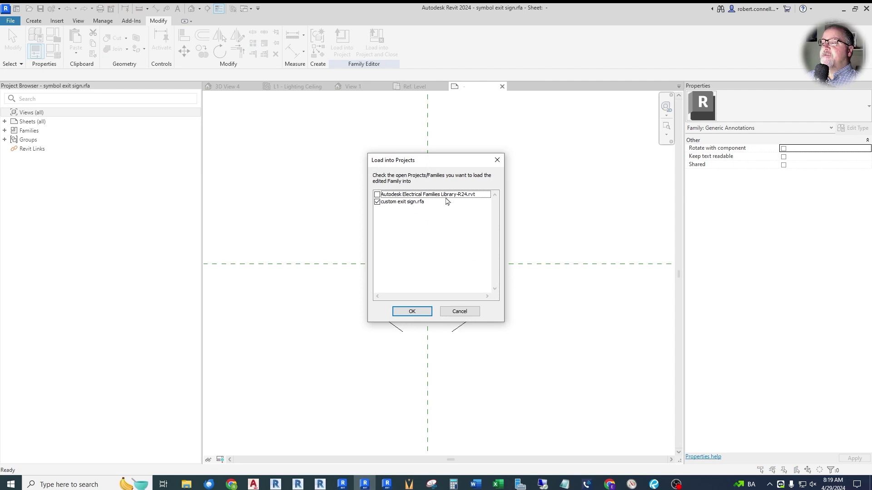
pyautogui.click(412, 311)
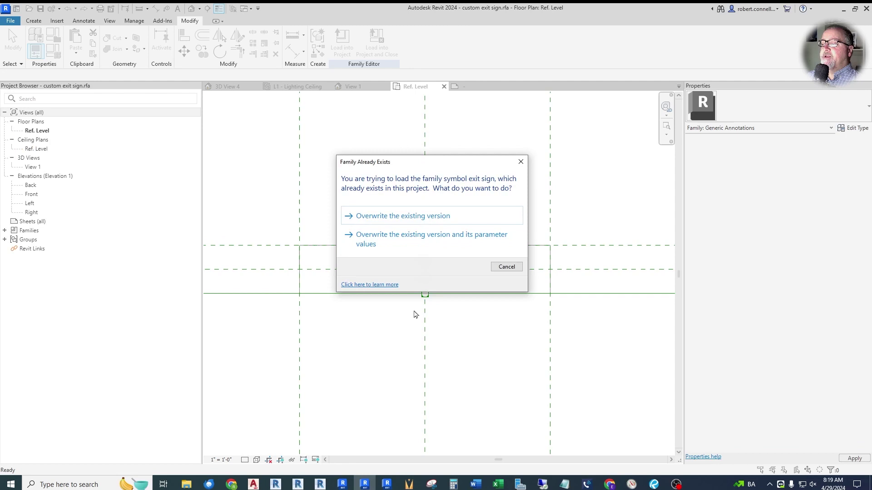
pyautogui.click(399, 217)
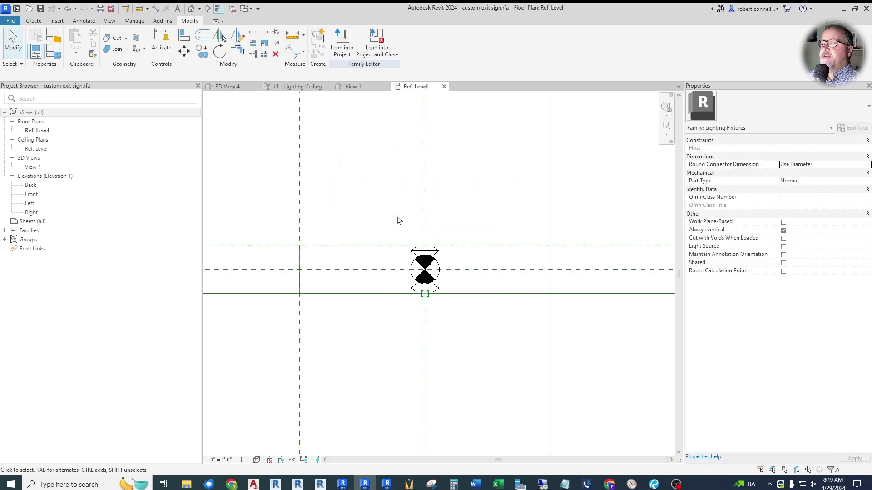
pyautogui.scroll(2, 414, 305)
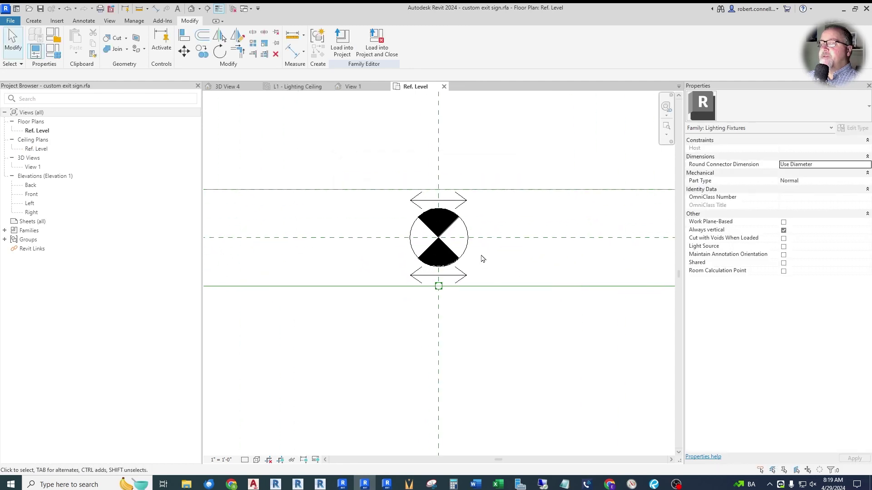
pyautogui.scroll(1, 483, 259)
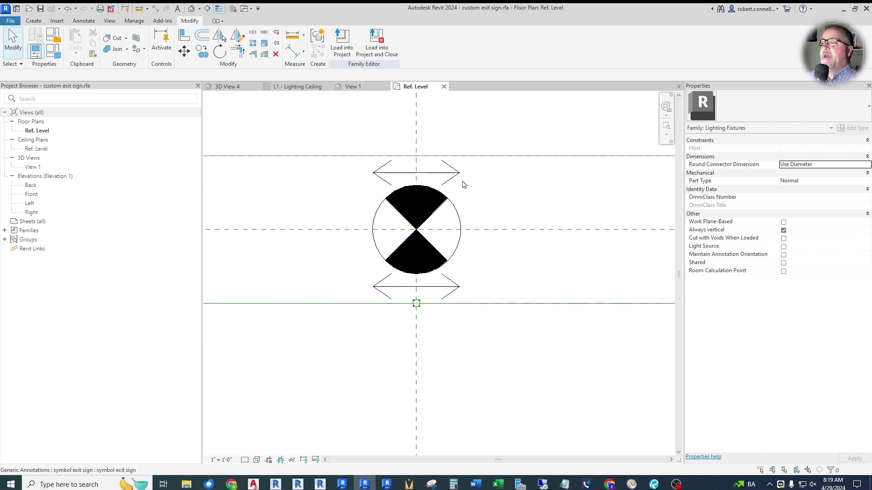
pyautogui.scroll(1, 450, 144)
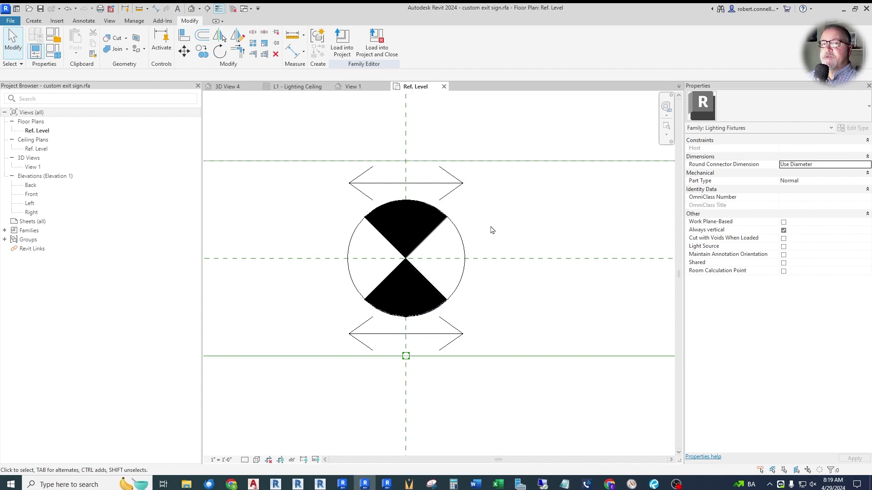
# Step: Turn off Arrow 1 Left, Arrow 1 Right, Arrow 2 Left and Arrow 2 Right on the nested exit sign symbol
pyautogui.click(444, 222)
pyautogui.click(781, 157)
pyautogui.click(780, 165)
pyautogui.click(780, 173)
pyautogui.click(780, 181)
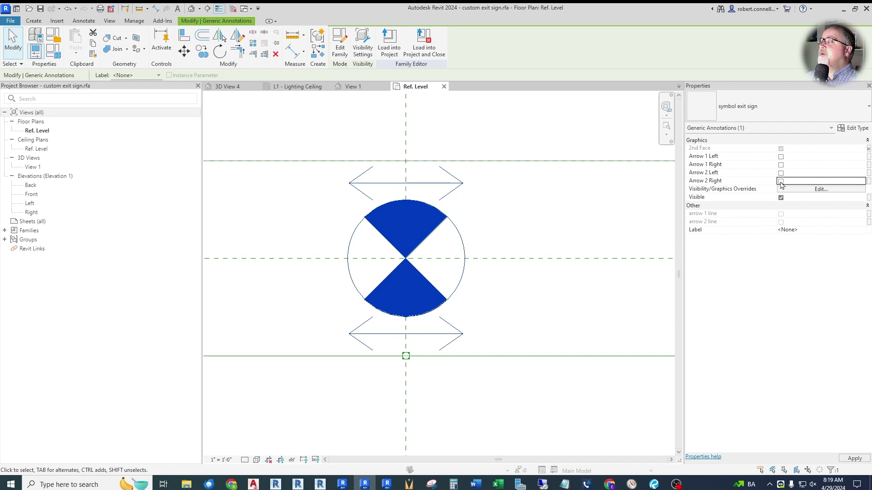
pyautogui.click(511, 239)
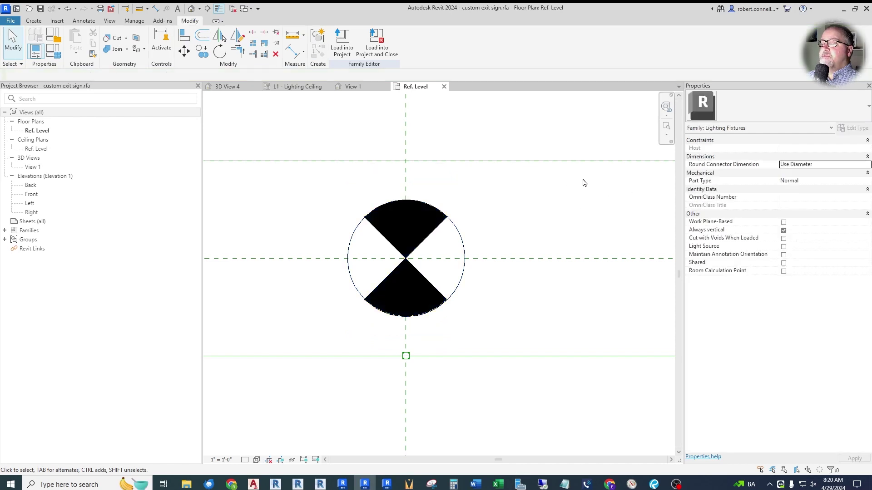
# Step: Test the arrow above the circle by turning the symbol's Arrow 1 Left on and back off
pyautogui.click(456, 209)
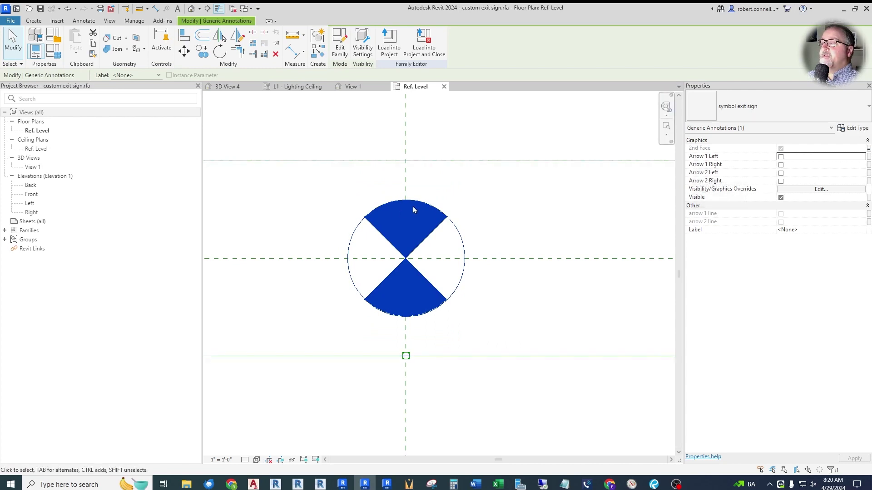
pyautogui.click(780, 157)
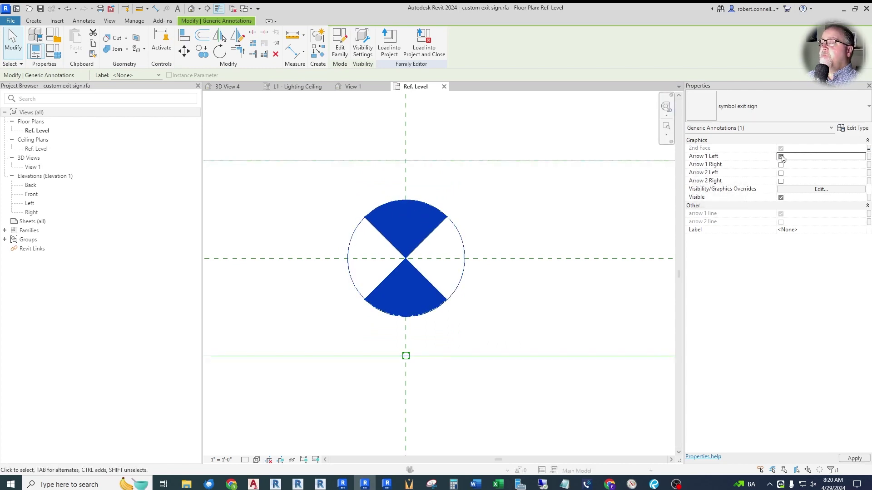
pyautogui.click(531, 251)
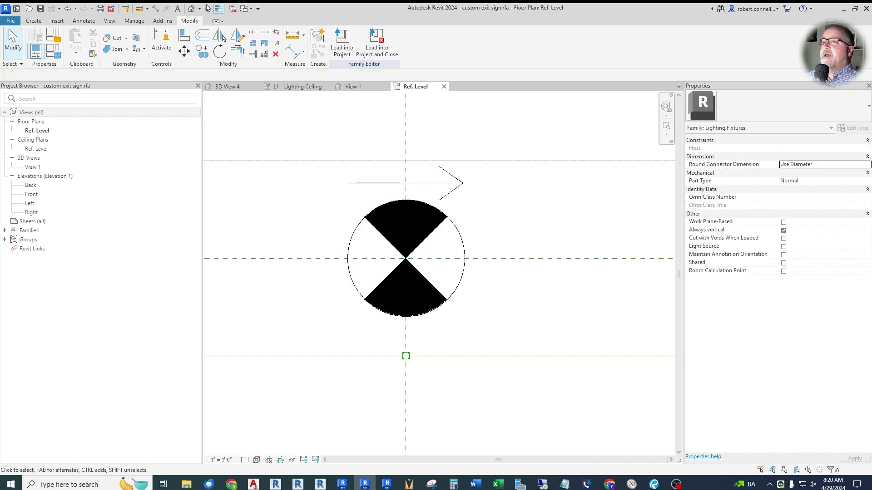
pyautogui.scroll(-1, 427, 155)
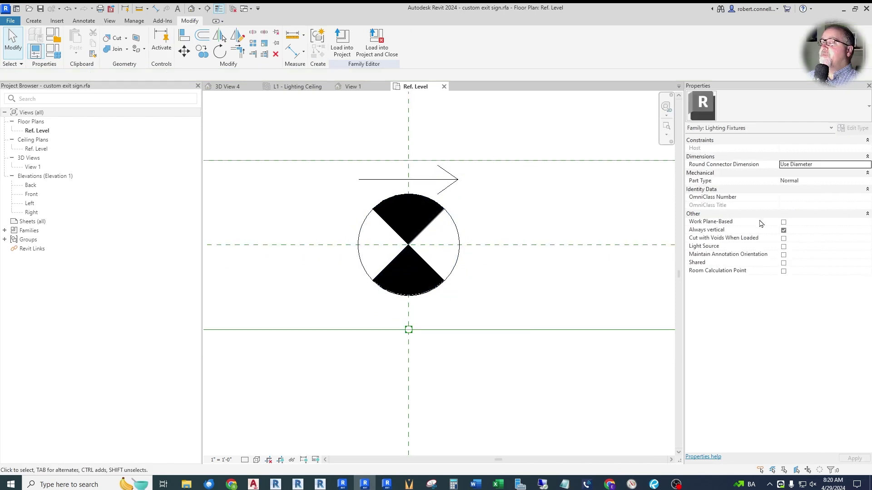
pyautogui.click(434, 202)
pyautogui.click(780, 157)
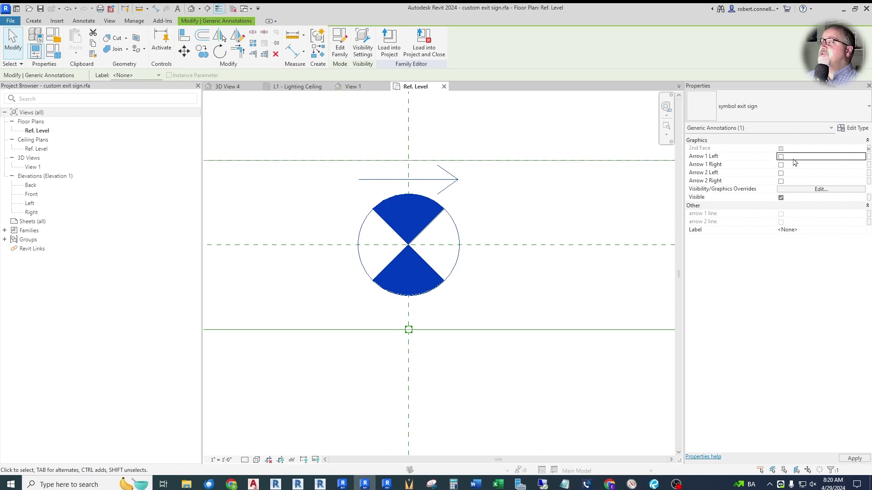
# Step: Turn on Arrow 1 Right and Arrow 1 Left, test Arrow 2 Left and Arrow 2 Right individually, and leave all four on
pyautogui.click(781, 165)
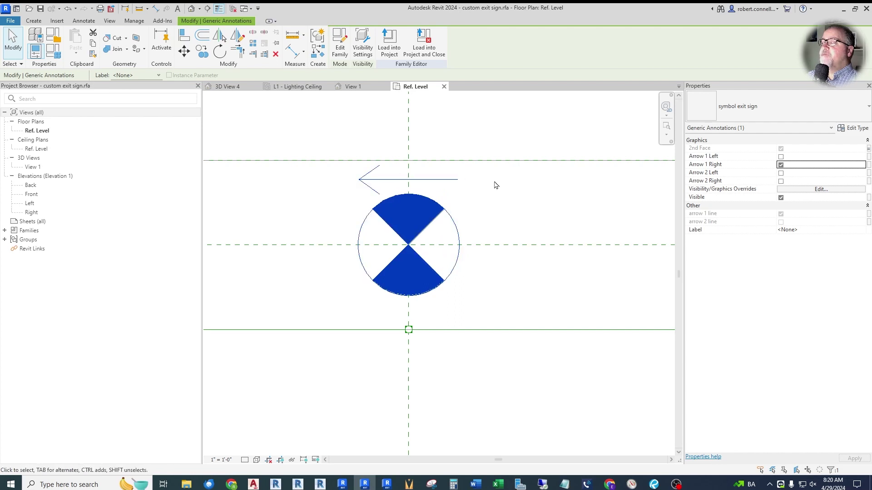
pyautogui.click(781, 157)
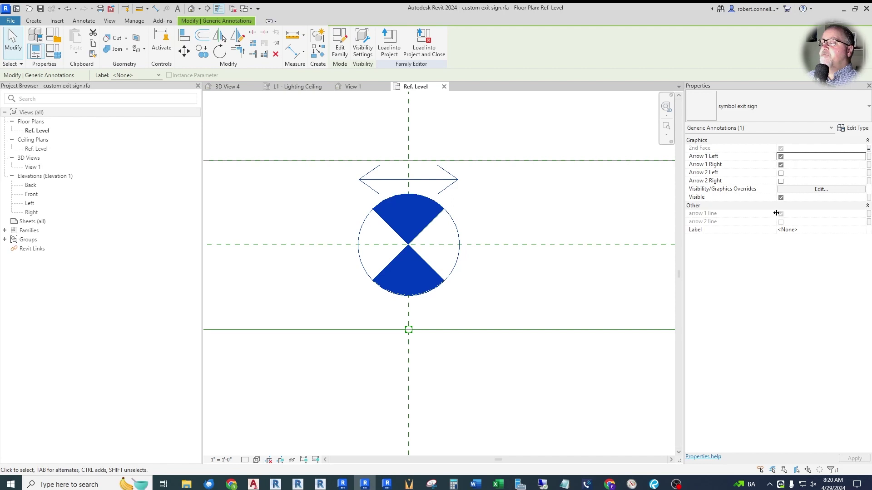
pyautogui.click(780, 173)
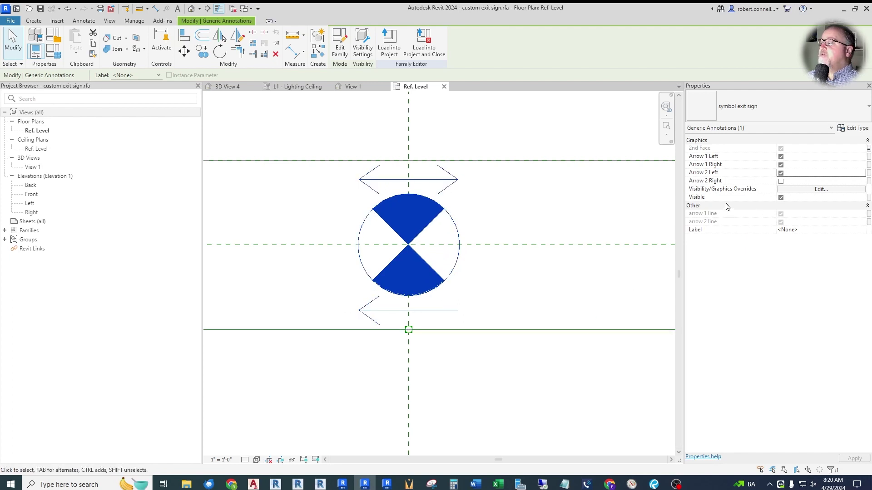
pyautogui.click(781, 173)
pyautogui.click(781, 182)
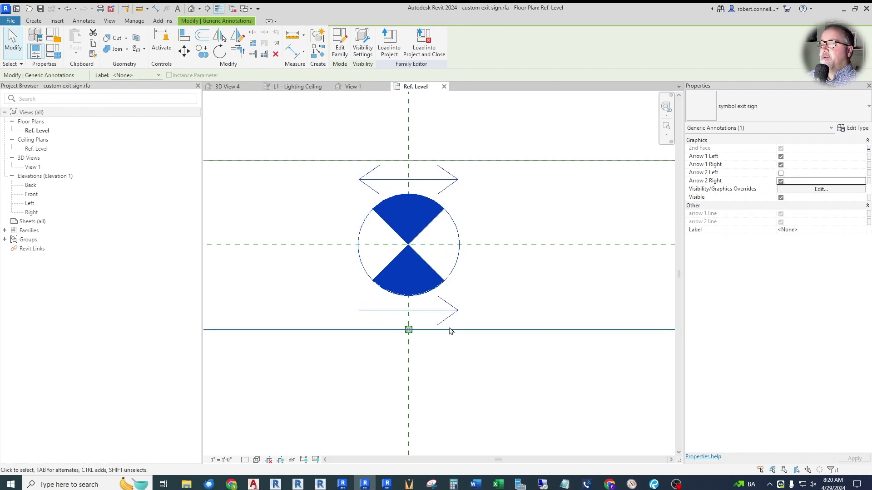
pyautogui.click(781, 173)
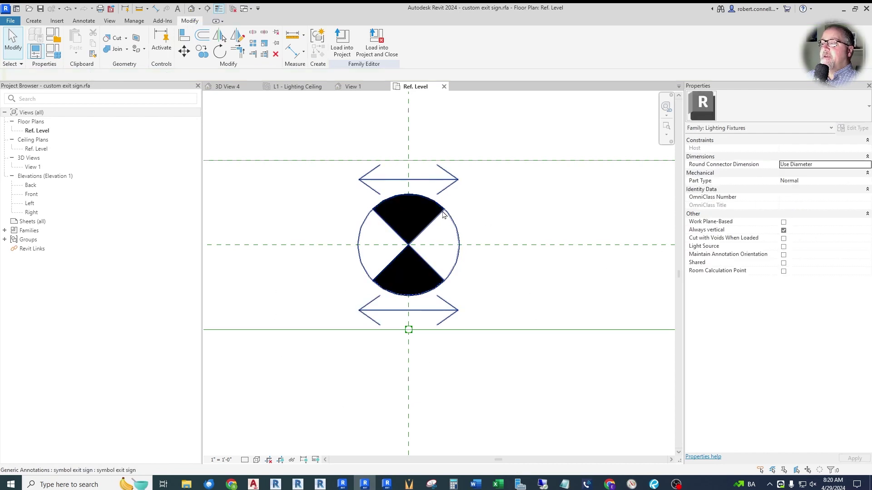
pyautogui.press('space')
pyautogui.press('space')
pyautogui.press('space')
pyautogui.press('space')
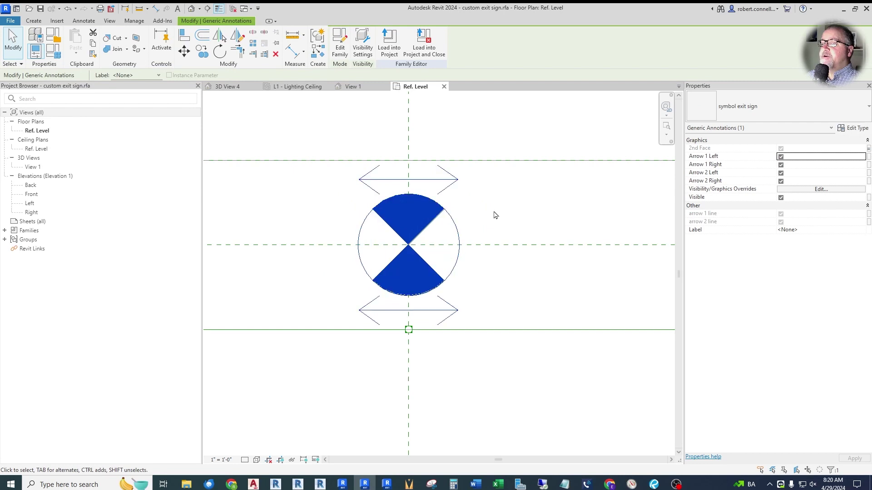
pyautogui.press('Escape')
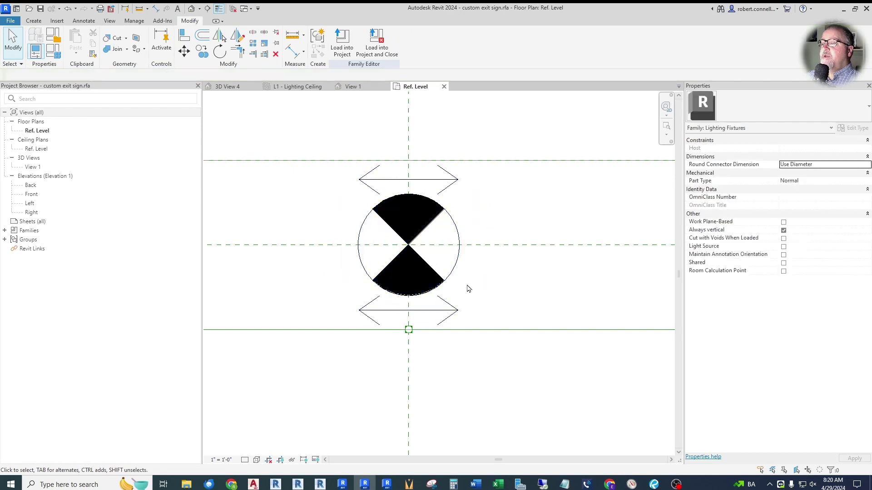
# Step: Check the lighting fixture's family types for existing arrow parameters and close them without changes
pyautogui.scroll(-3, 471, 213)
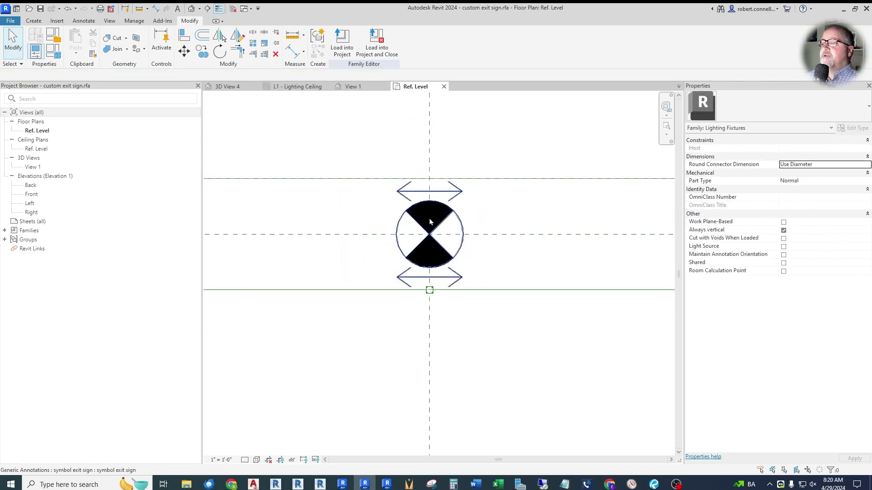
pyautogui.scroll(1, 447, 219)
pyautogui.click(447, 220)
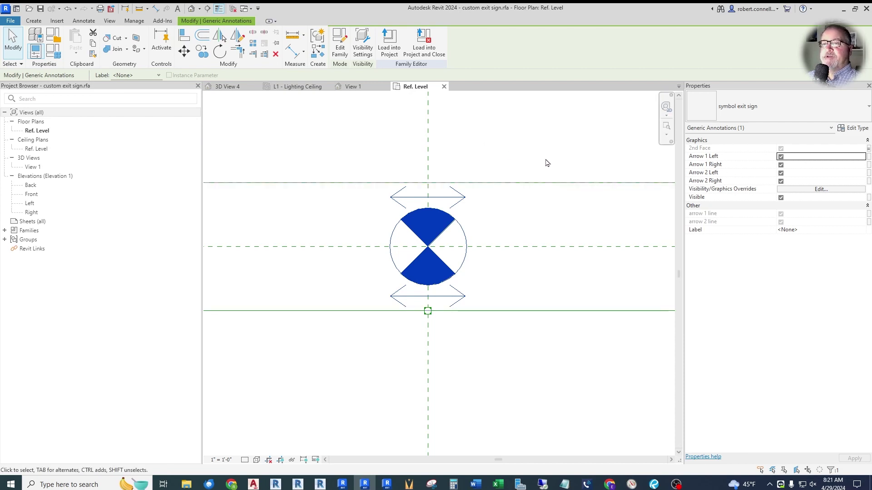
pyautogui.click(451, 224)
pyautogui.click(461, 227)
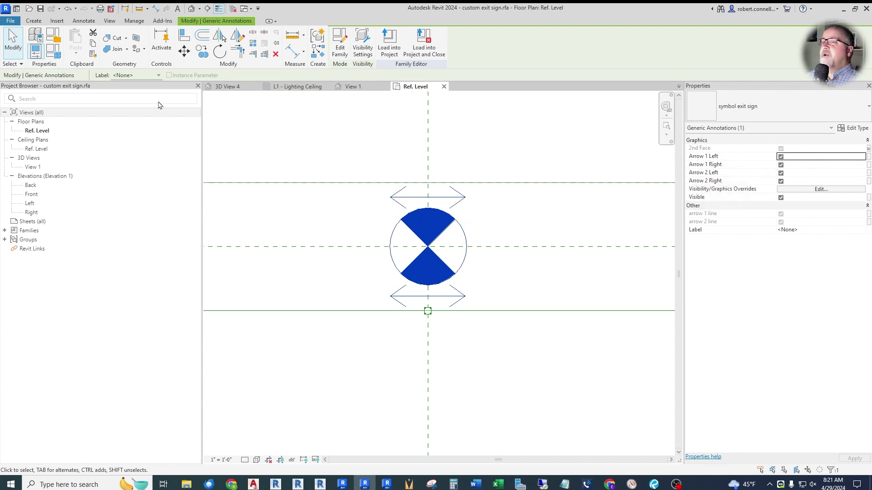
pyautogui.click(53, 51)
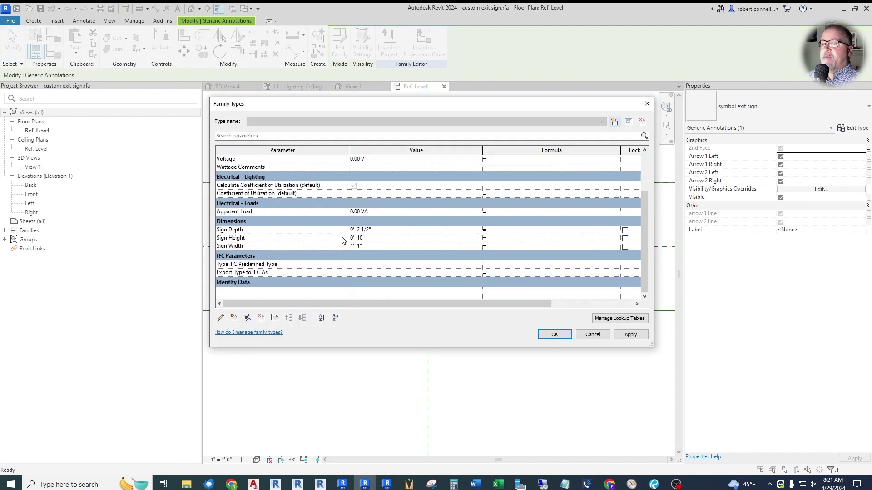
pyautogui.click(593, 334)
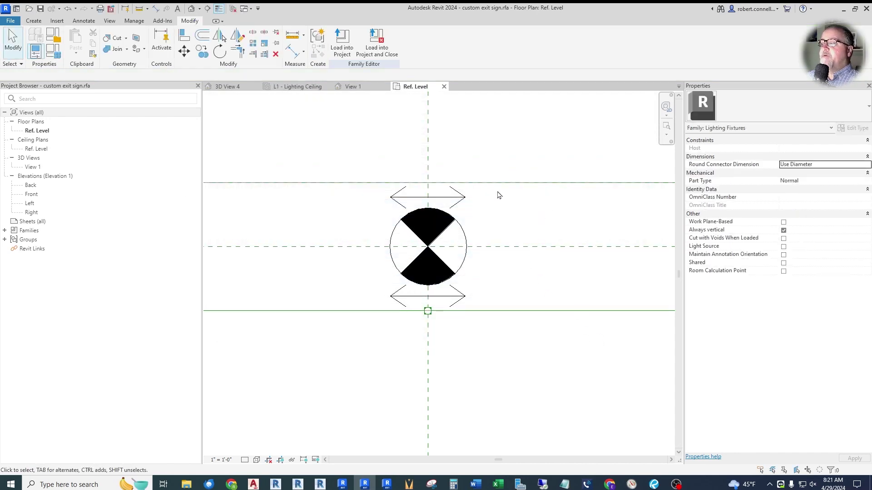
# Step: Associate the nested symbol's Arrow 1 Left with a new instance family parameter named Arrow 1 Left, grouped under Graphics
pyautogui.click(453, 217)
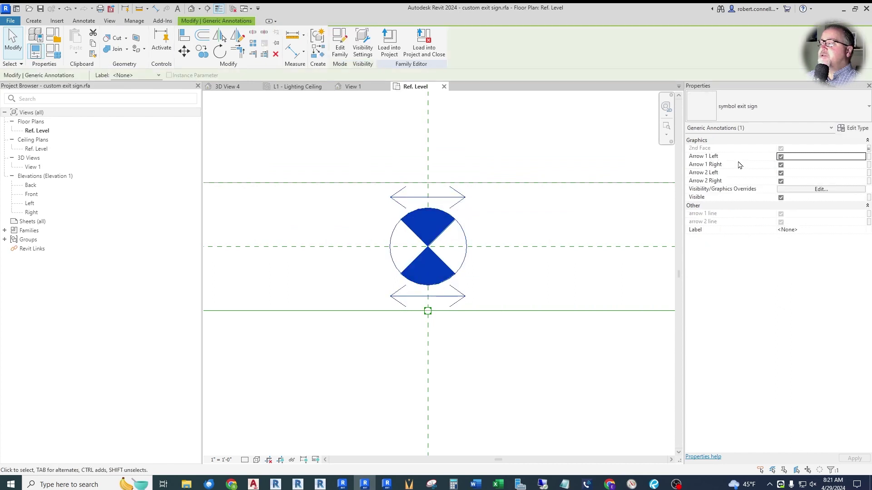
pyautogui.click(869, 156)
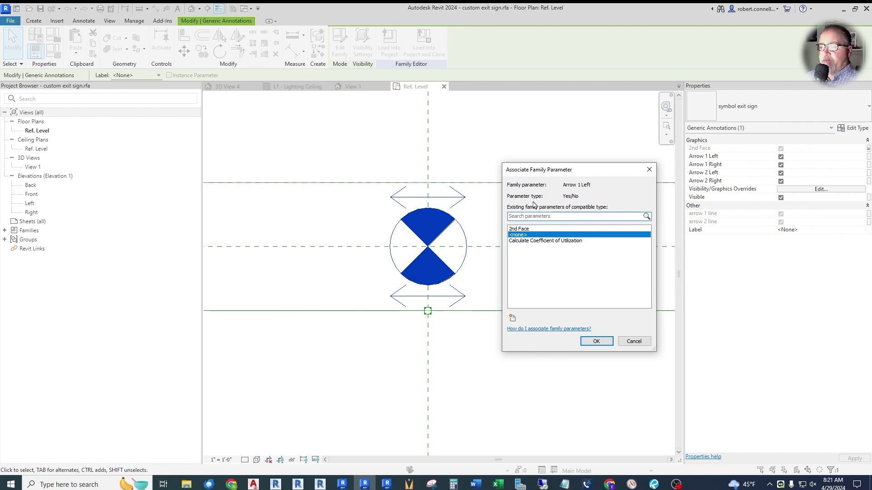
pyautogui.click(512, 318)
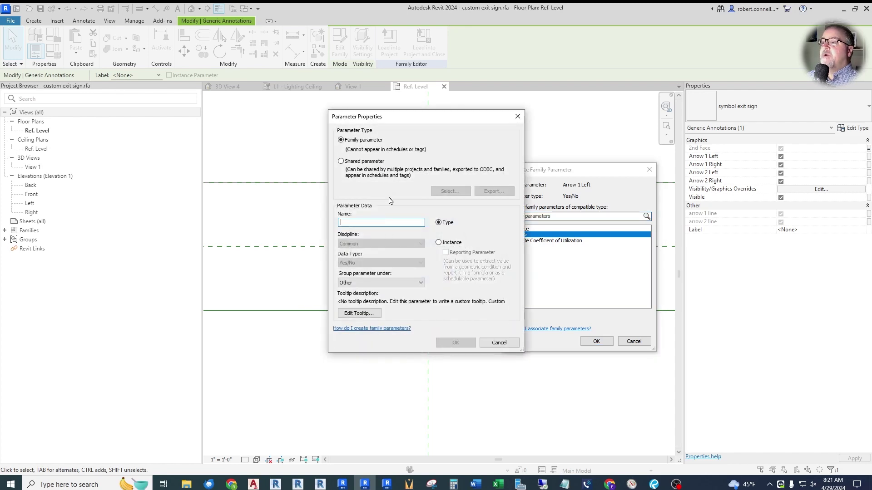
pyautogui.write('Arr')
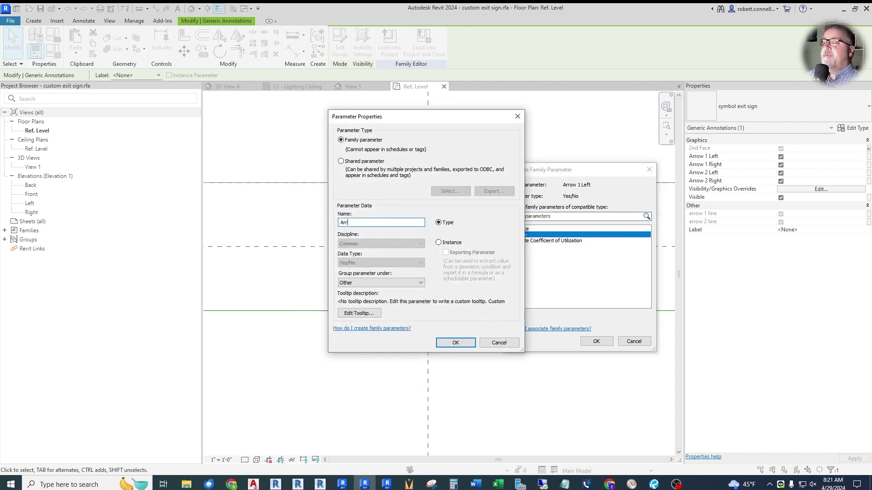
pyautogui.write('ow 1 Left')
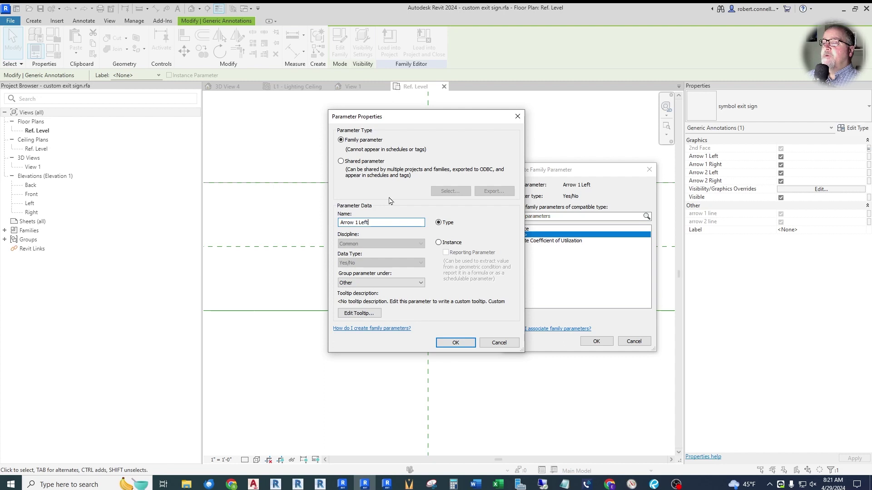
pyautogui.click(438, 242)
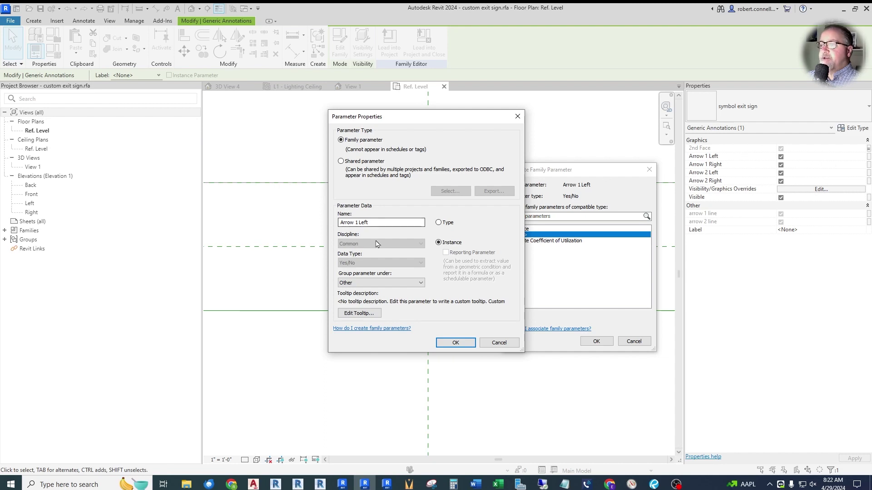
pyautogui.click(377, 283)
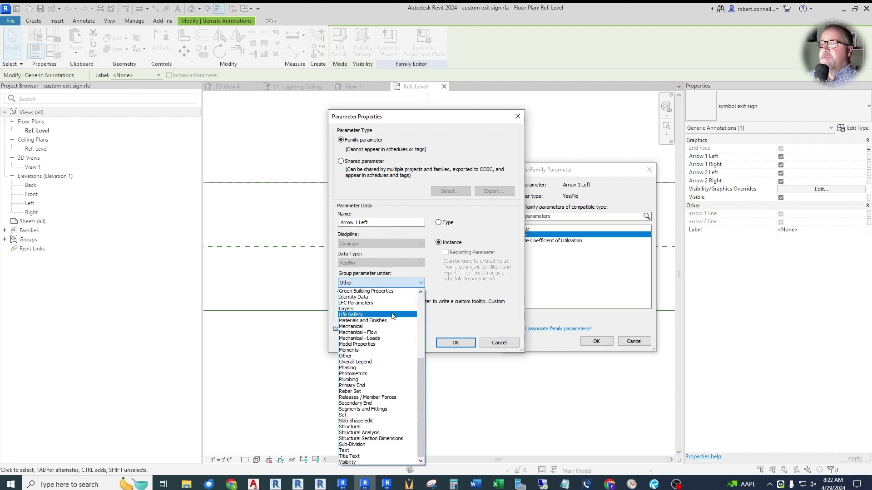
pyautogui.scroll(2, 392, 315)
pyautogui.click(354, 308)
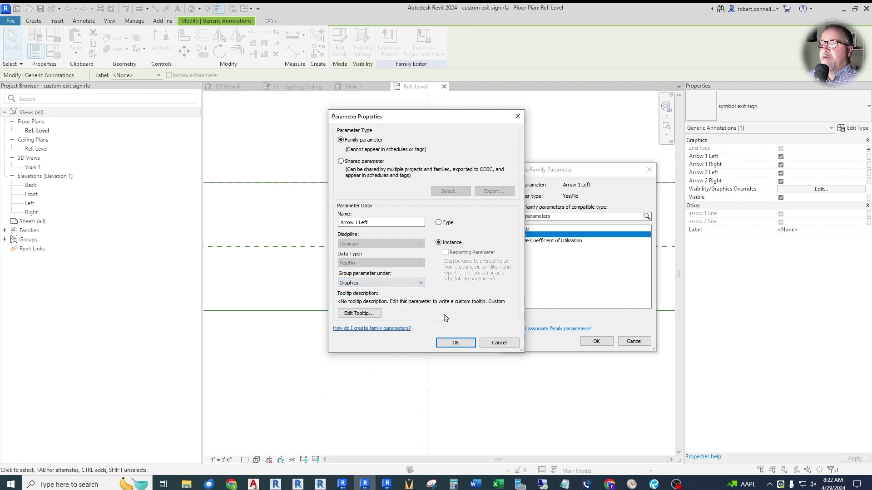
pyautogui.click(454, 342)
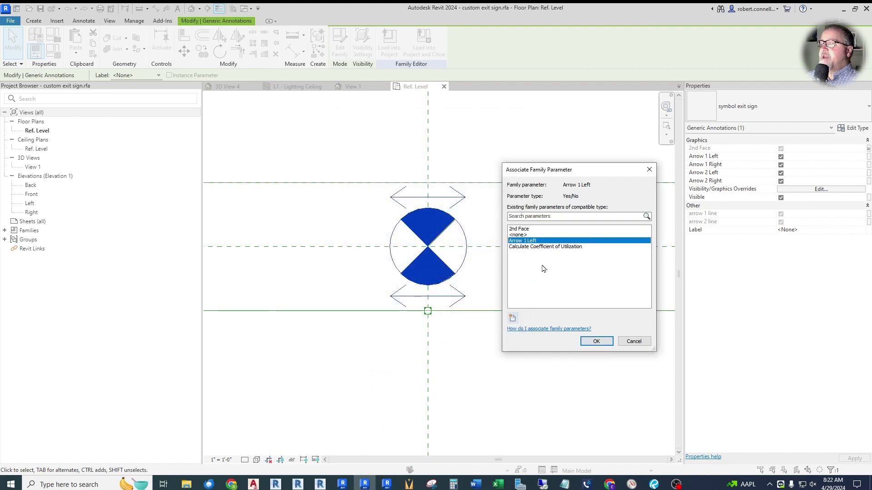
pyautogui.click(596, 341)
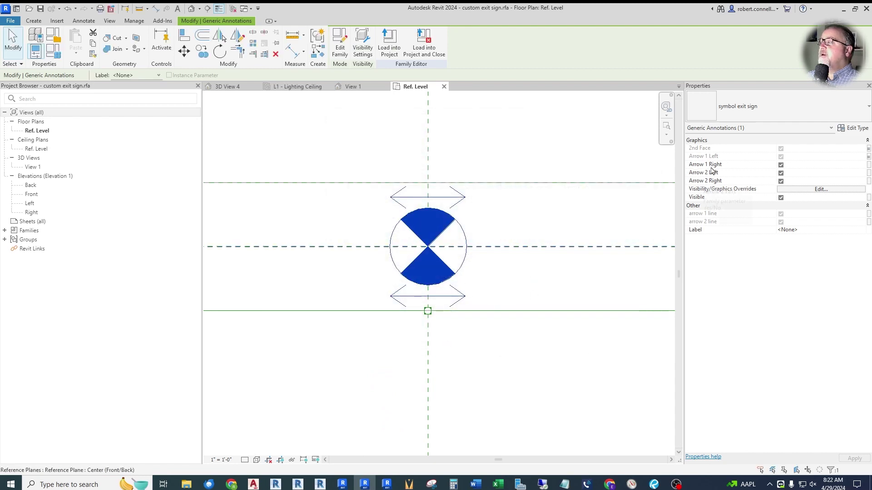
# Step: Associate the symbol's Arrow 1 Right with a new instance family parameter named Arrow 1 Right, grouped under Graphics
pyautogui.click(869, 165)
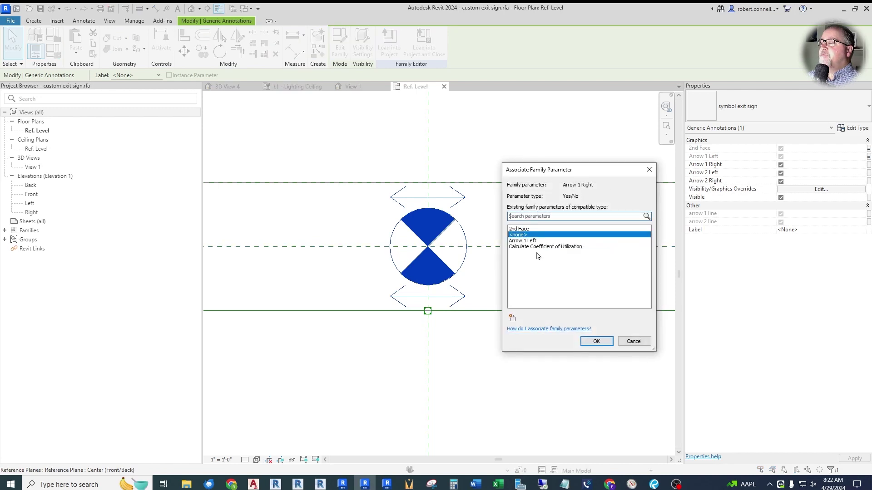
pyautogui.click(512, 317)
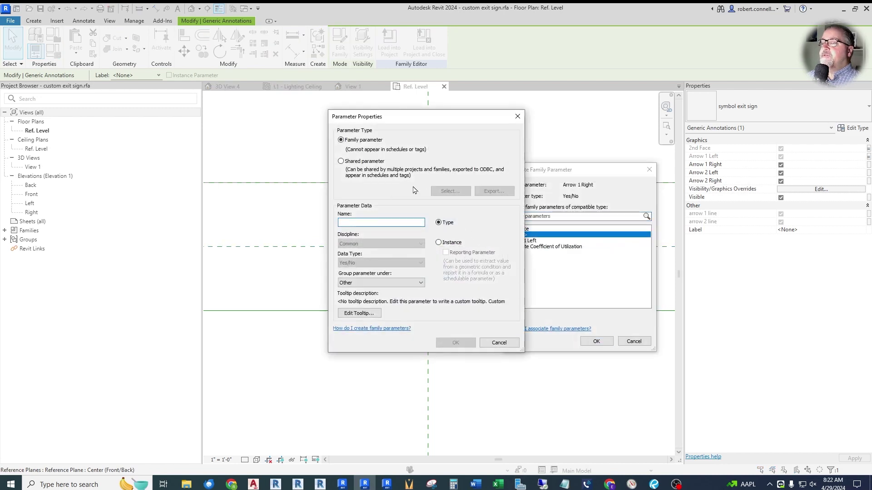
pyautogui.write('Arrow 1 Right')
pyautogui.click(439, 242)
pyautogui.click(380, 283)
pyautogui.click(363, 407)
pyautogui.click(445, 344)
pyautogui.click(596, 341)
# Step: Associate the symbol's Arrow 2 Left with a new instance family parameter named Arrow 2 Left, grouped under Graphics
pyautogui.click(869, 173)
pyautogui.click(513, 317)
pyautogui.moveTo(443, 124); pyautogui.dragTo(400, 144)
pyautogui.write('Arrow 2 Left')
pyautogui.click(394, 263)
pyautogui.click(337, 303)
pyautogui.click(319, 426)
pyautogui.click(411, 362)
pyautogui.click(596, 341)
# Step: Associate the symbol's Arrow 2 Right with a new Graphics instance parameter named Arrow 2 Right, and review the family types
pyautogui.click(868, 181)
pyautogui.click(504, 314)
pyautogui.write('Arrow 2 Righ')
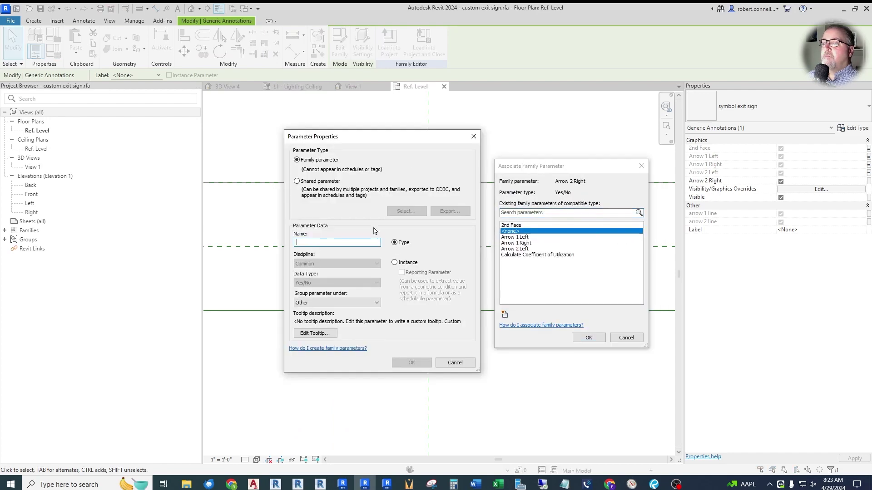
pyautogui.write('t')
pyautogui.click(394, 263)
pyautogui.click(337, 303)
pyautogui.click(319, 426)
pyautogui.click(411, 362)
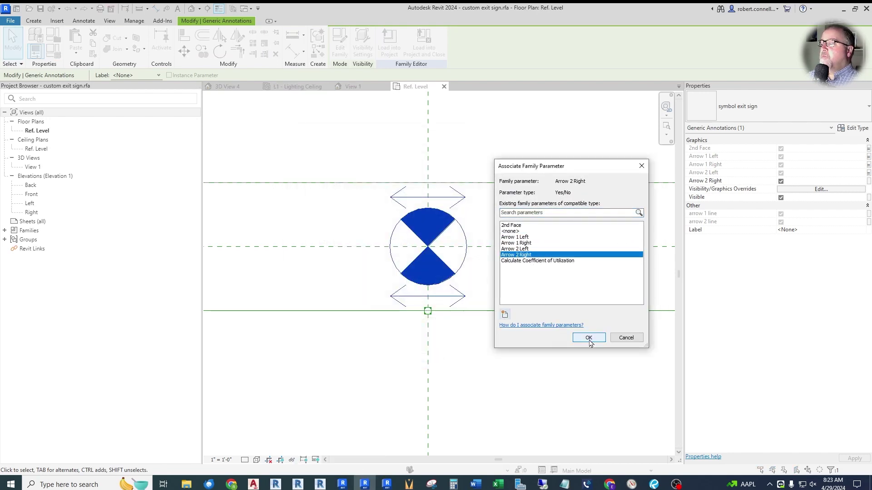
pyautogui.click(589, 337)
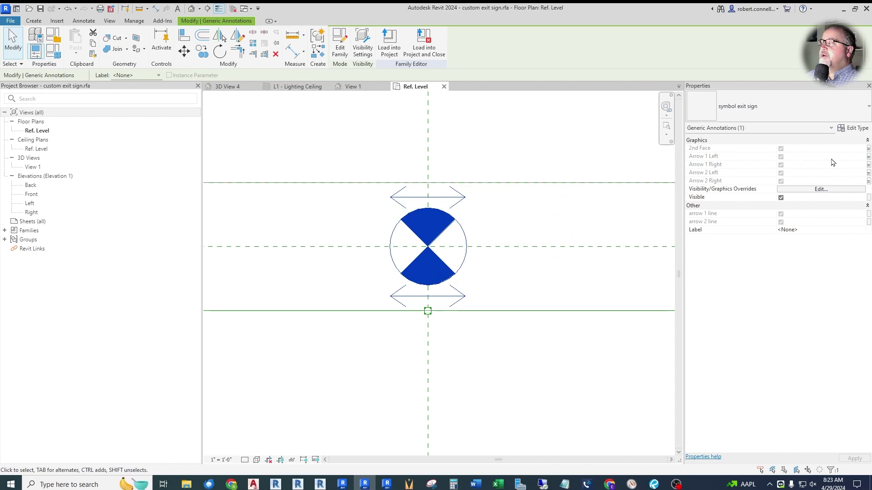
pyautogui.click(53, 51)
pyautogui.click(647, 103)
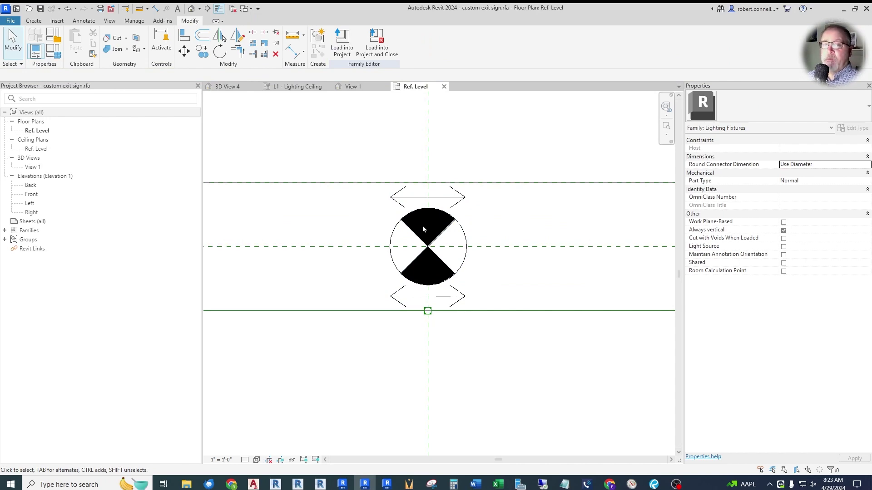
# Step: Save the family as custom exit sign.rfa in the ER folder, replacing the existing file, and load it into the project, overwriting the existing version
pyautogui.click(54, 50)
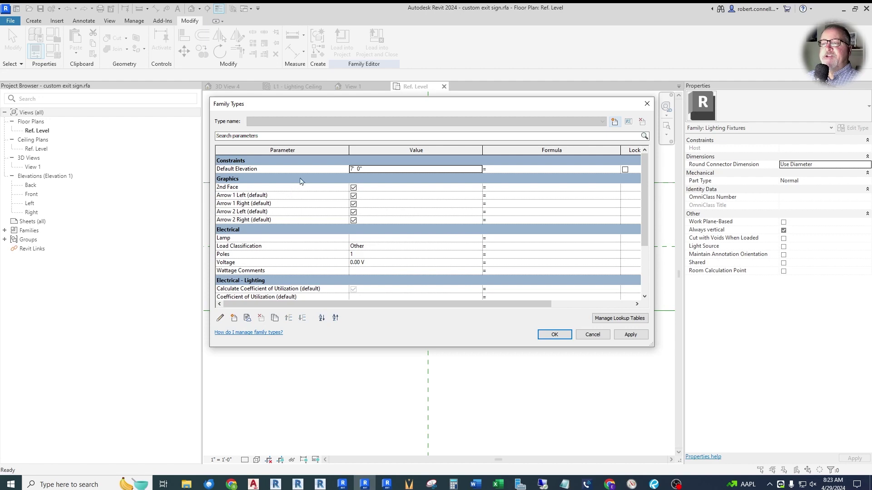
pyautogui.click(549, 335)
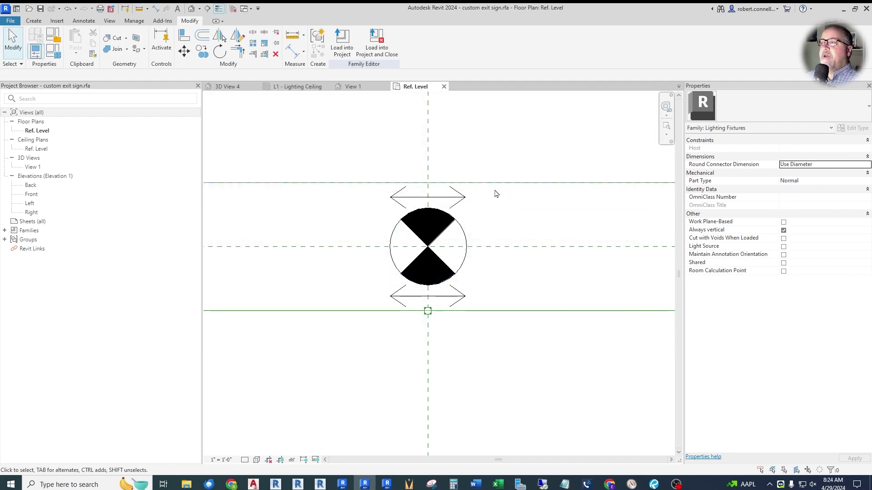
pyautogui.click(375, 48)
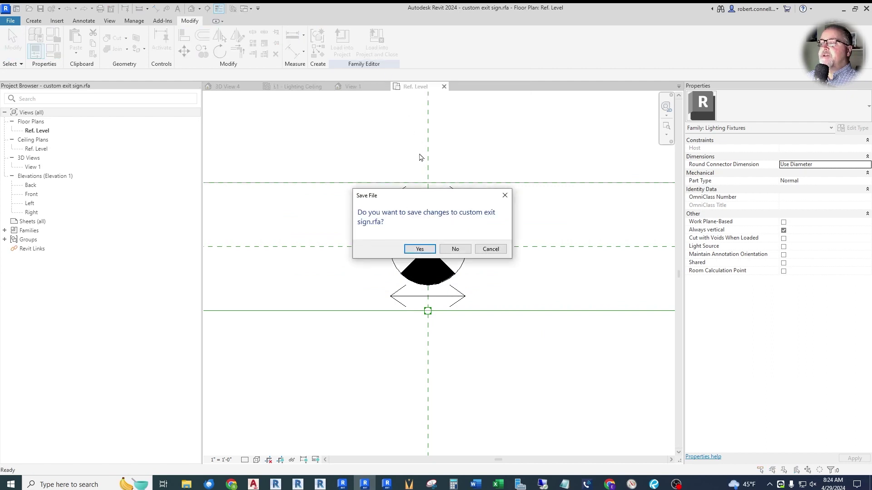
pyautogui.click(426, 249)
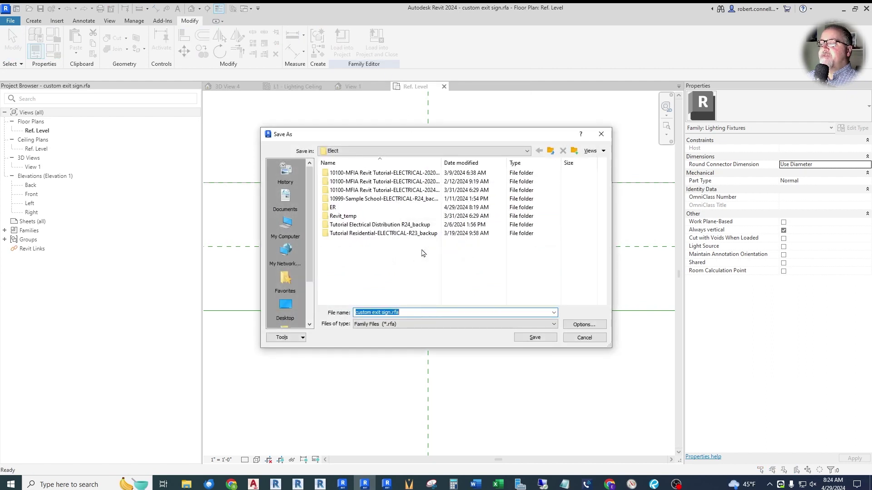
pyautogui.doubleClick(338, 208)
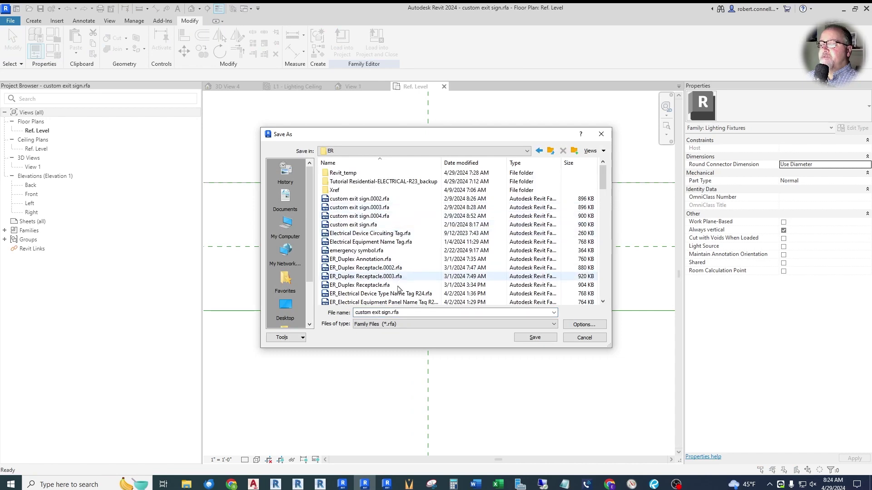
pyautogui.click(584, 324)
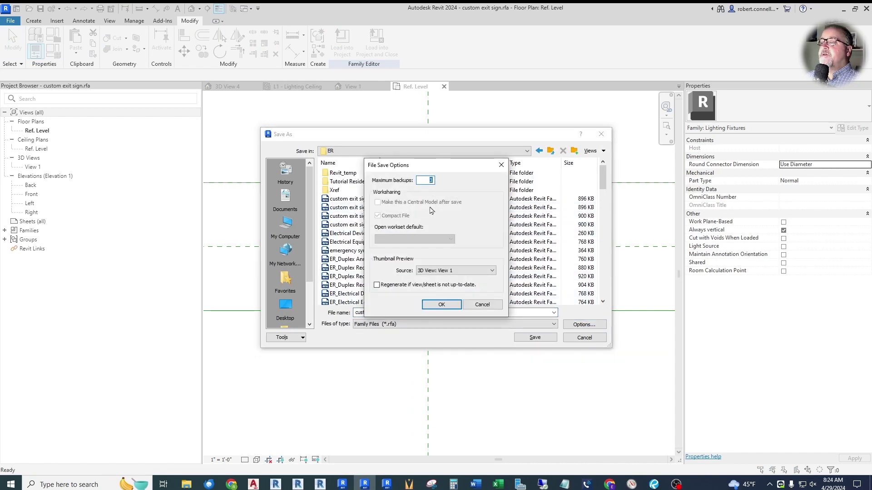
pyautogui.click(443, 303)
pyautogui.click(528, 338)
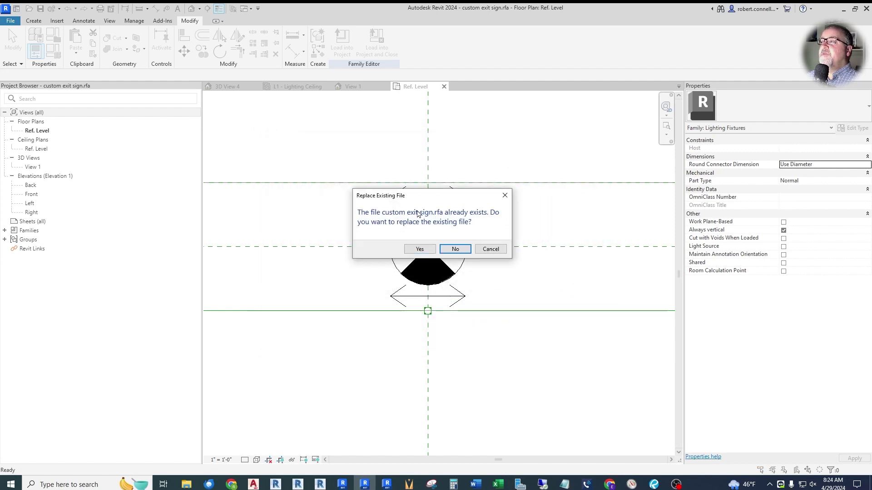
pyautogui.click(419, 249)
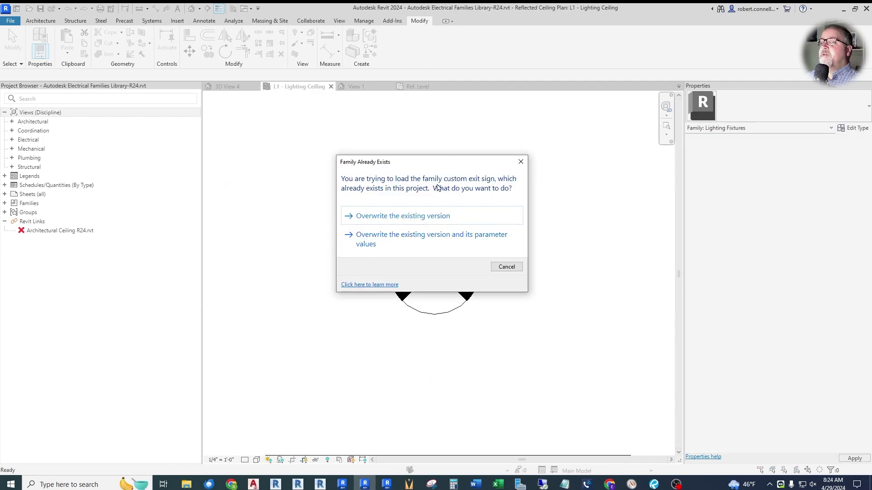
pyautogui.click(396, 217)
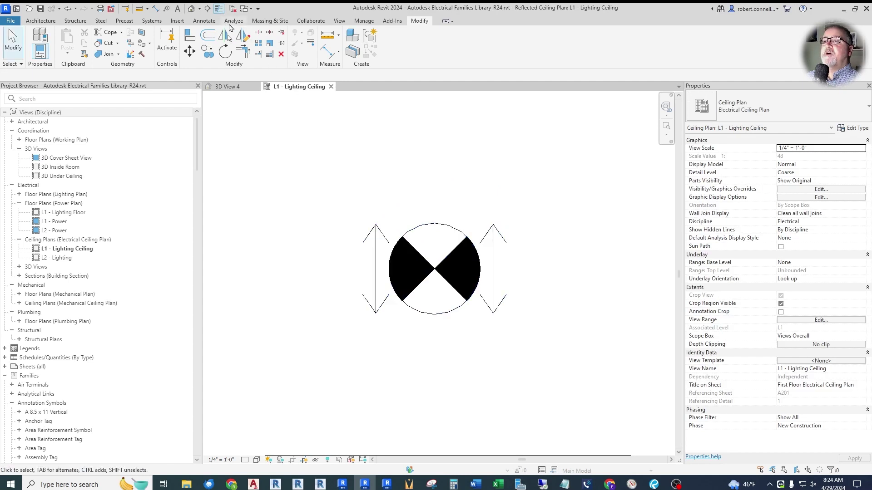
# Step: Turn off Thin Lines and rotate the exit sign in the ceiling plan so its direction arrows run horizontally
pyautogui.click(219, 8)
pyautogui.scroll(-5, 434, 236)
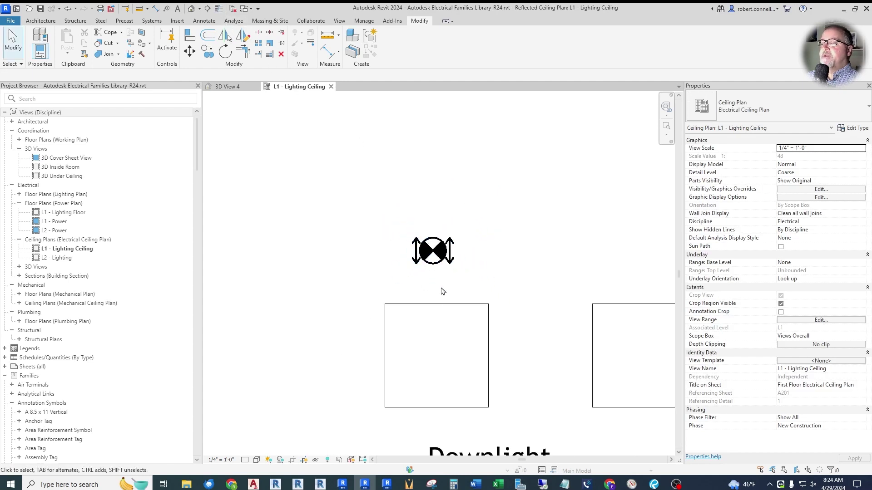
pyautogui.scroll(4, 436, 268)
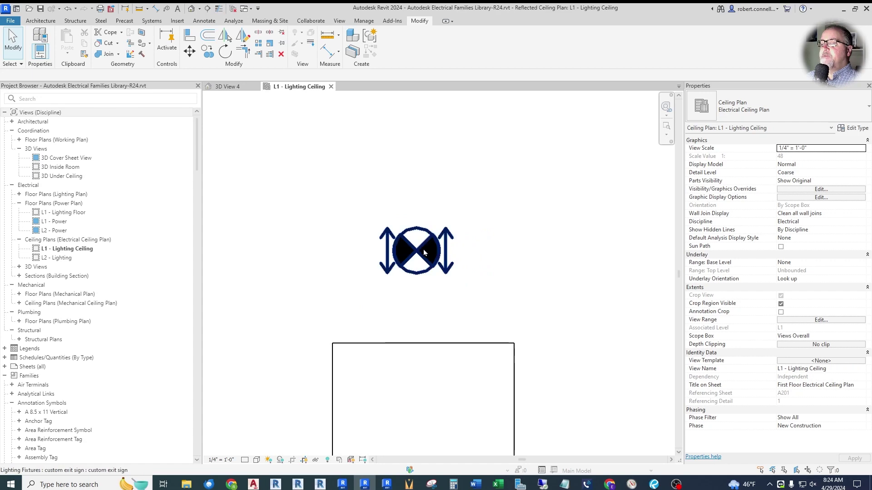
pyautogui.click(423, 249)
pyautogui.press('space')
pyautogui.press('space')
pyautogui.press('space')
pyautogui.press('space')
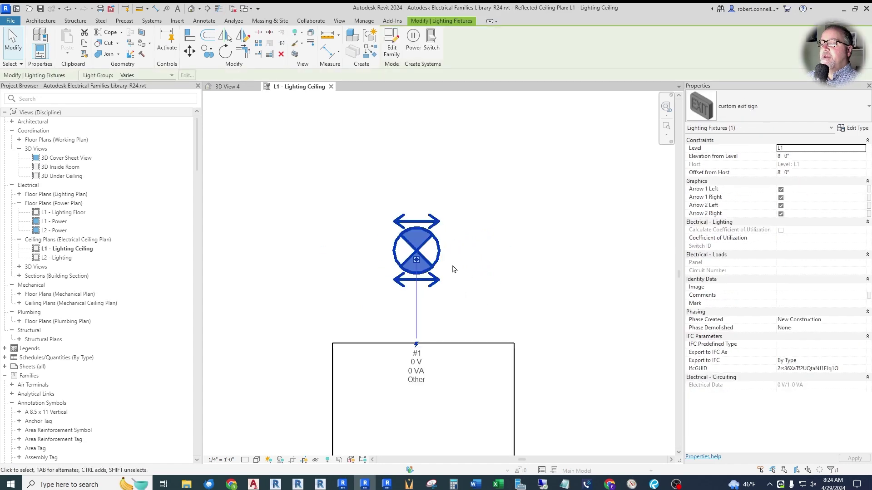
pyautogui.press('Escape')
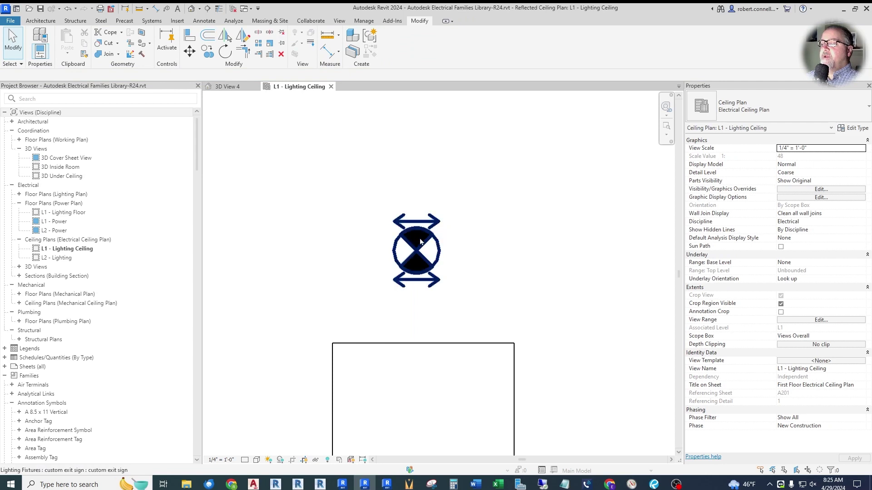
# Step: Turn off Arrow 1 Left, Arrow 1 Right, Arrow 2 Left and Arrow 2 Right for the placed exit sign
pyautogui.click(420, 247)
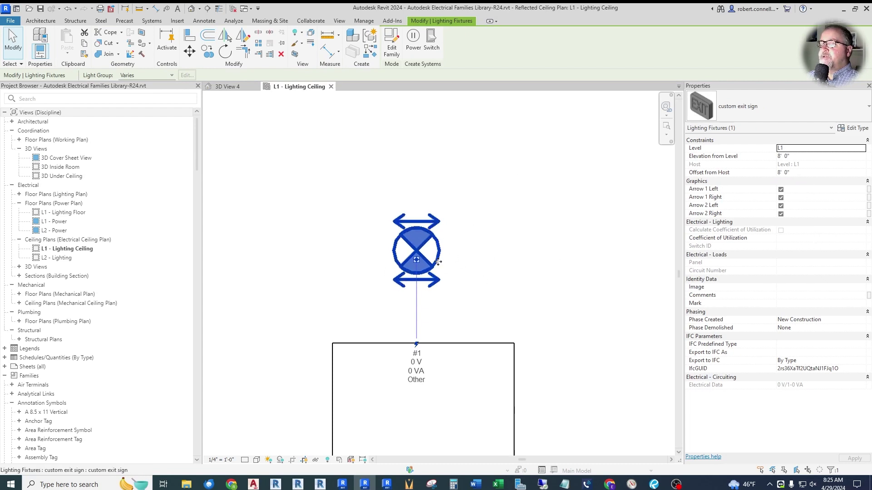
pyautogui.click(781, 214)
pyautogui.click(781, 206)
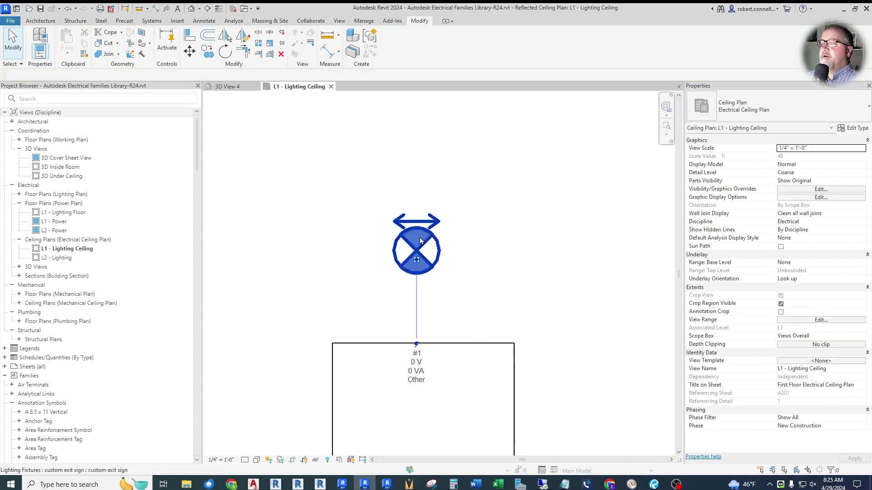
pyautogui.click(781, 197)
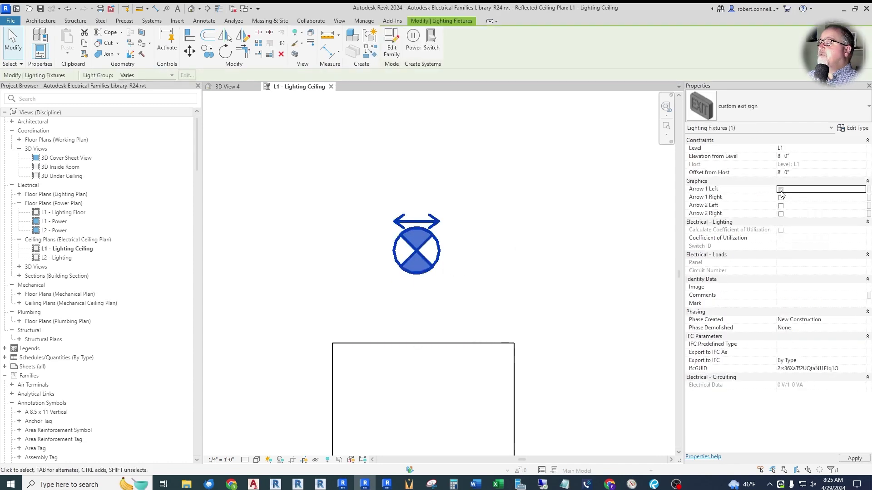
pyautogui.click(781, 189)
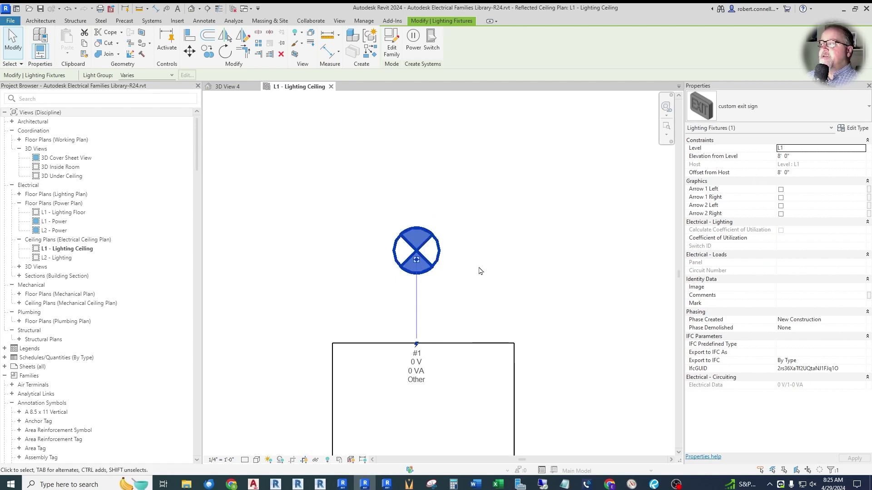
# Step: Turn off the 2nd Face parameter in the exit sign's type properties
pyautogui.click(854, 127)
pyautogui.click(346, 222)
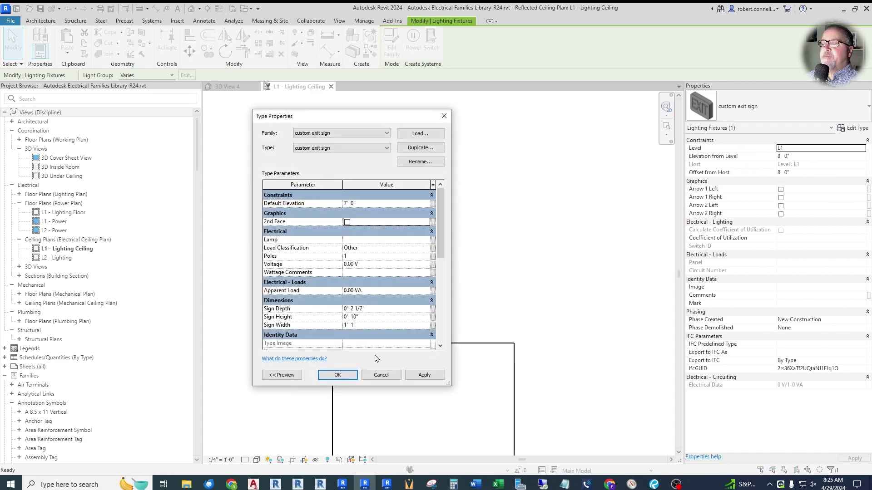
pyautogui.click(337, 374)
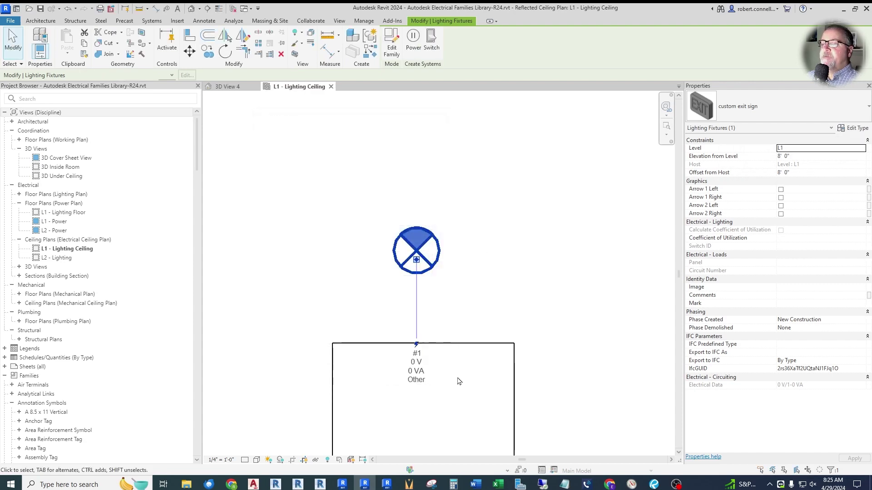
# Step: Turn on Arrow 2 Left and Arrow 2 Right for the exit sign and check its symbol
pyautogui.click(780, 214)
pyautogui.click(781, 206)
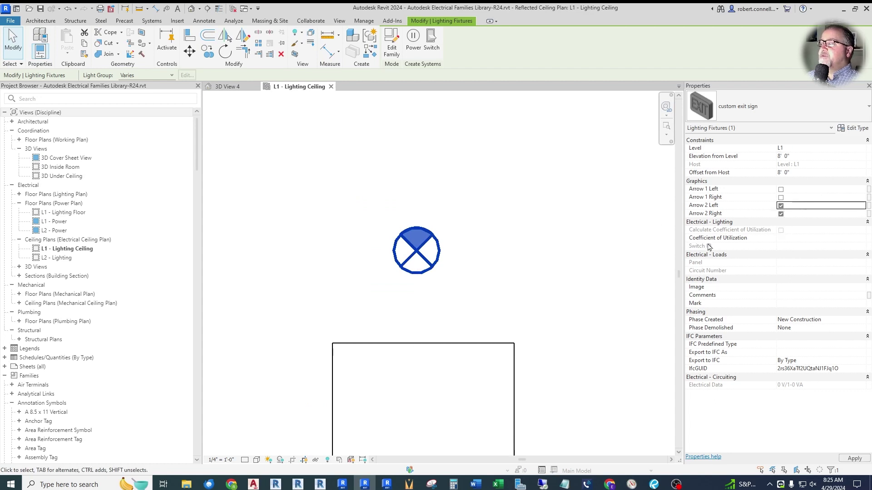
pyautogui.click(470, 302)
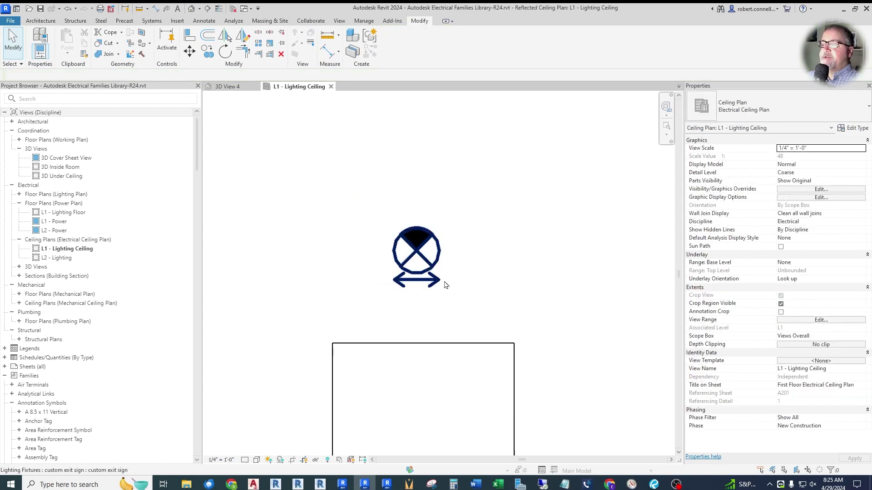
pyautogui.click(418, 255)
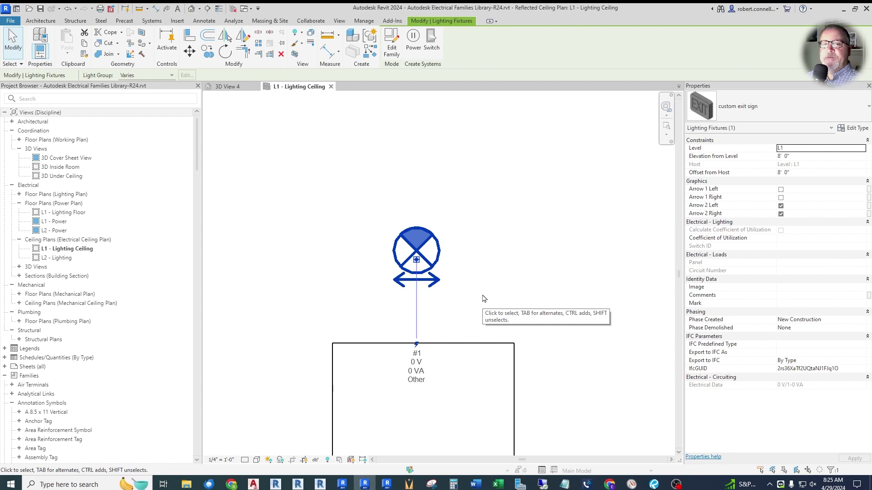
pyautogui.click(452, 286)
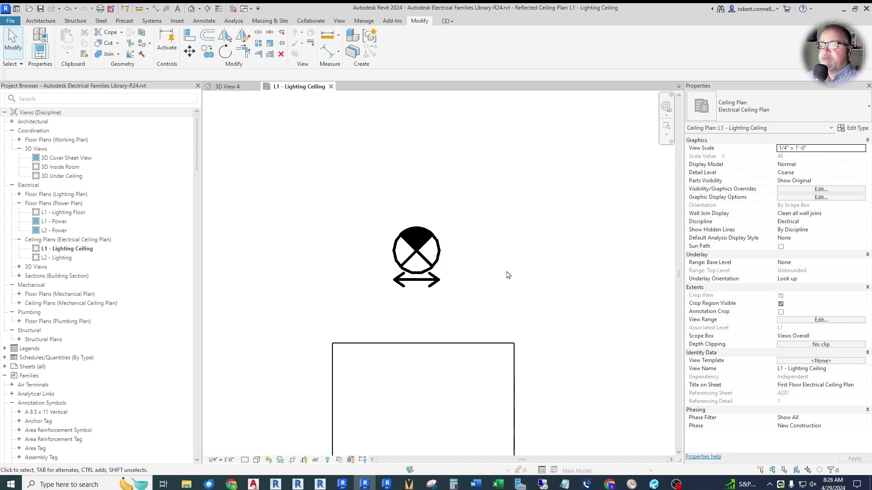
# Step: Turn off the exit sign's Arrow 2 Left and Right, and turn on Arrow 1 Left and Right
pyautogui.click(427, 255)
pyautogui.click(780, 206)
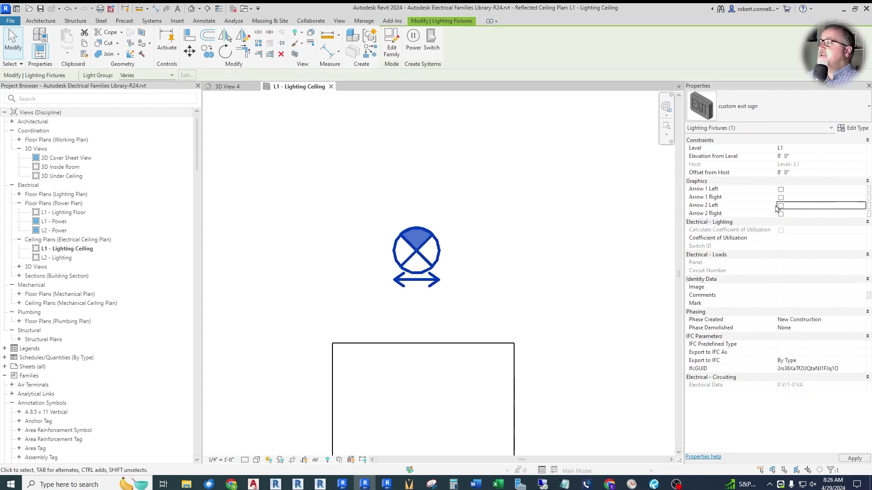
pyautogui.click(781, 190)
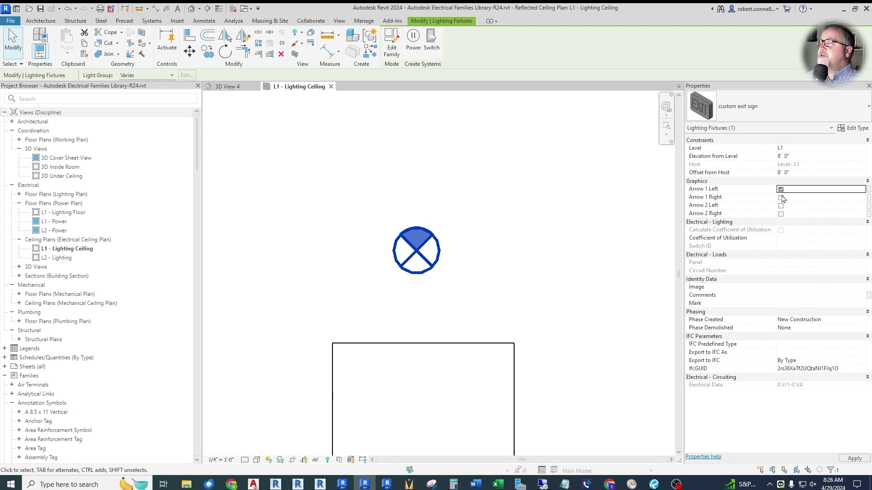
pyautogui.click(465, 227)
pyautogui.scroll(2, 477, 273)
pyautogui.scroll(-2, 482, 278)
pyautogui.scroll(2, 395, 189)
pyautogui.scroll(-1, 425, 237)
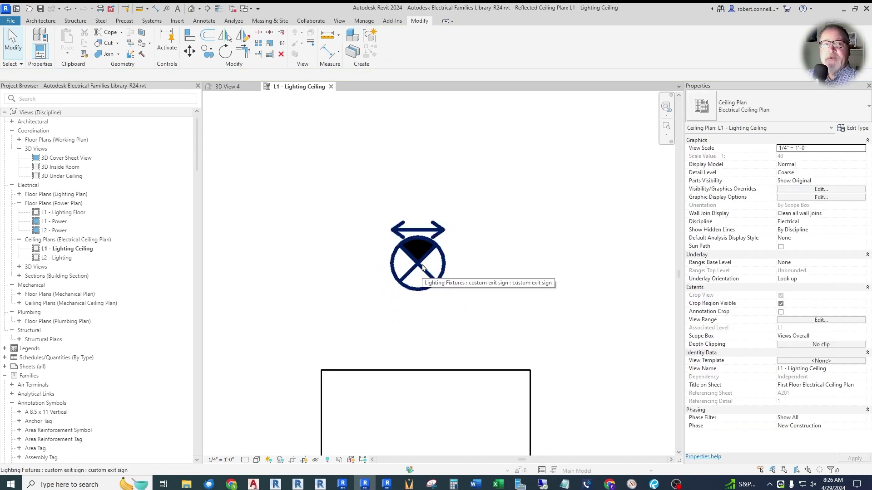